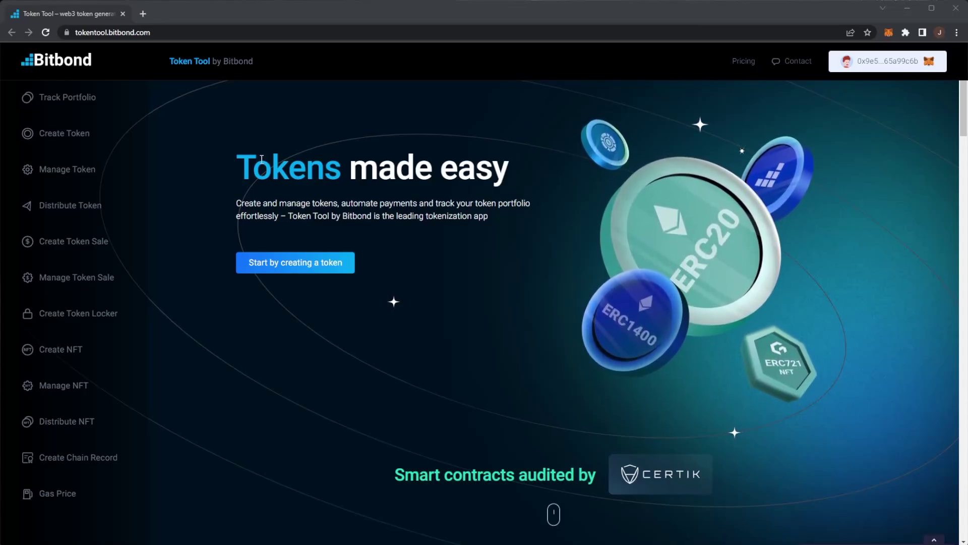
Highlight the 'Tokens made easy' heading and the opening words of the intro paragraph.
left_click_drag(231, 162, 548, 170)
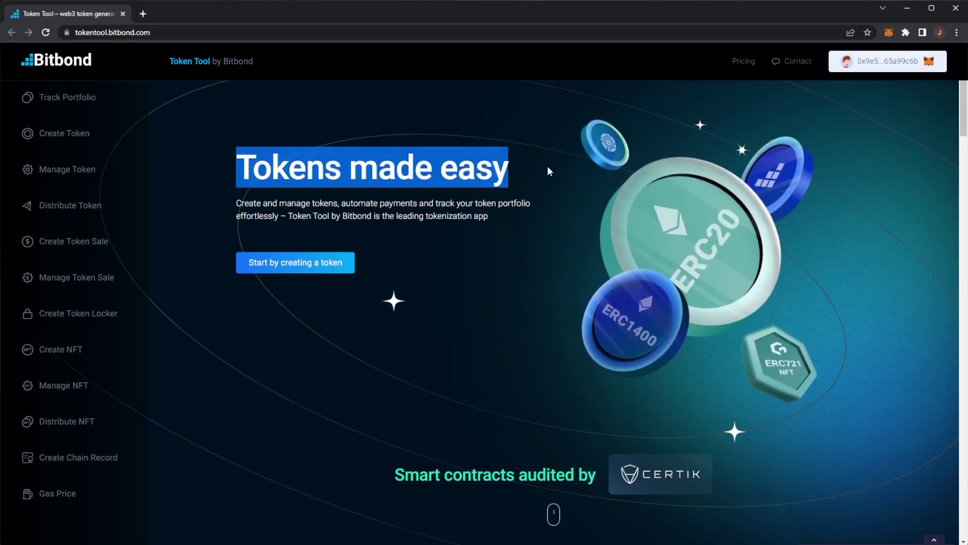
left_click_drag(233, 167, 398, 168)
left_click(369, 169)
left_click(398, 169)
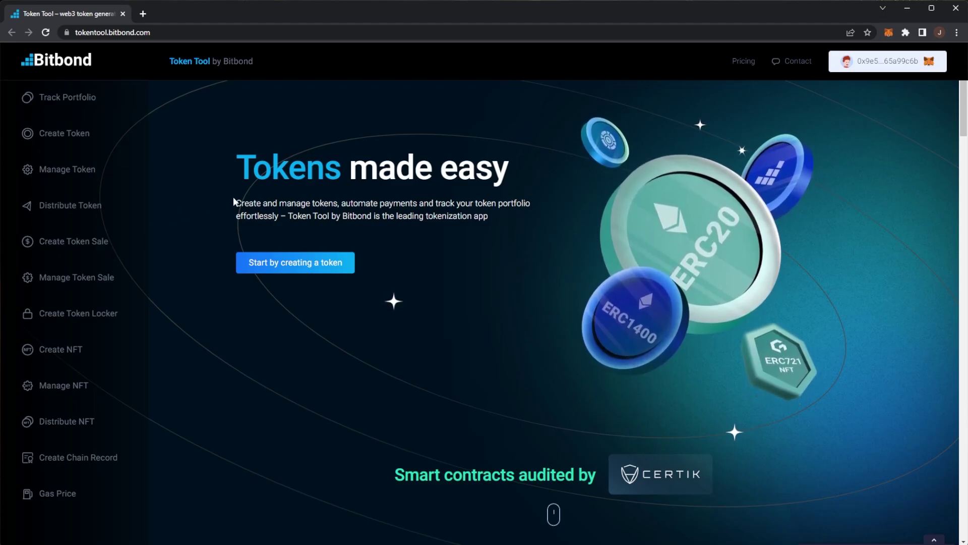
left_click_drag(232, 202, 396, 197)
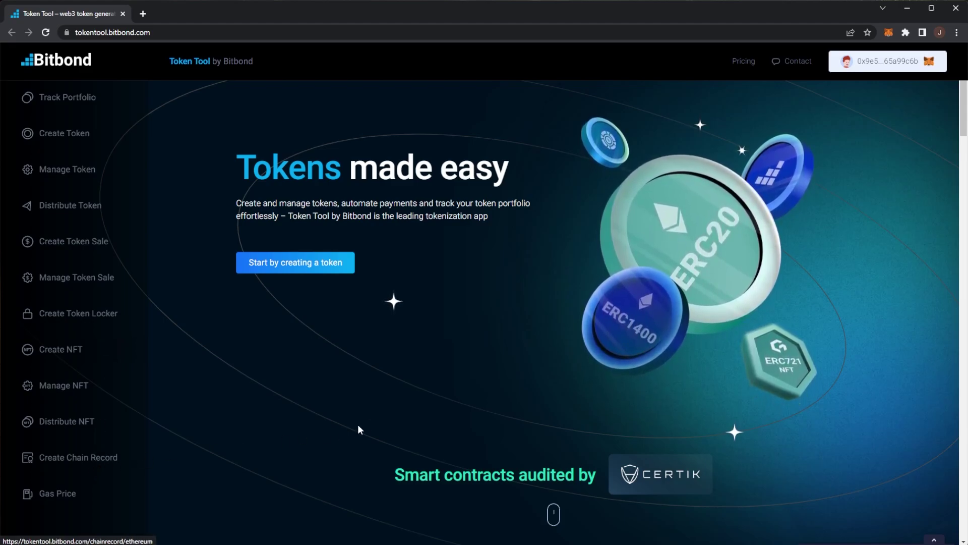
Scroll past the CERTIK badge to the supported wallet logos and their names.
scroll(635, 465, "down", 2)
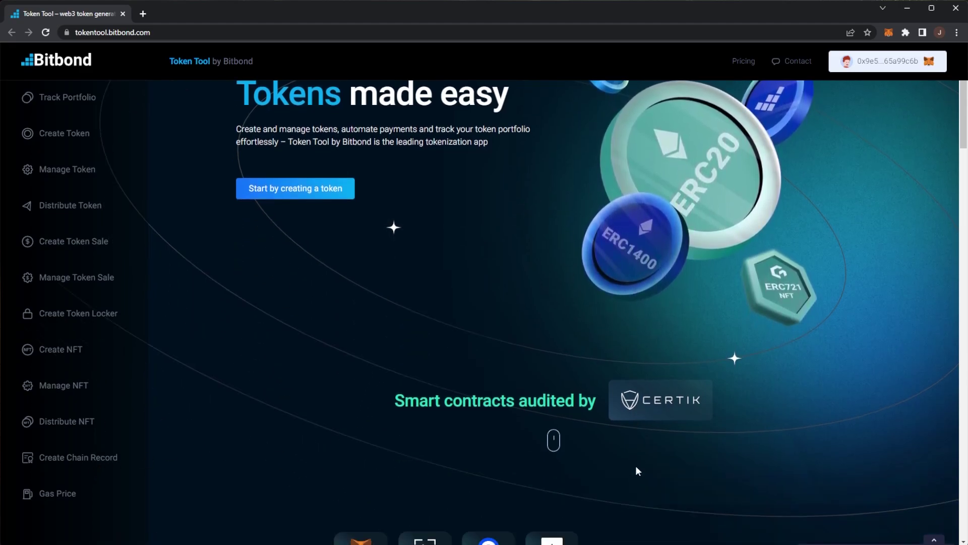
left_click_drag(714, 370, 714, 370)
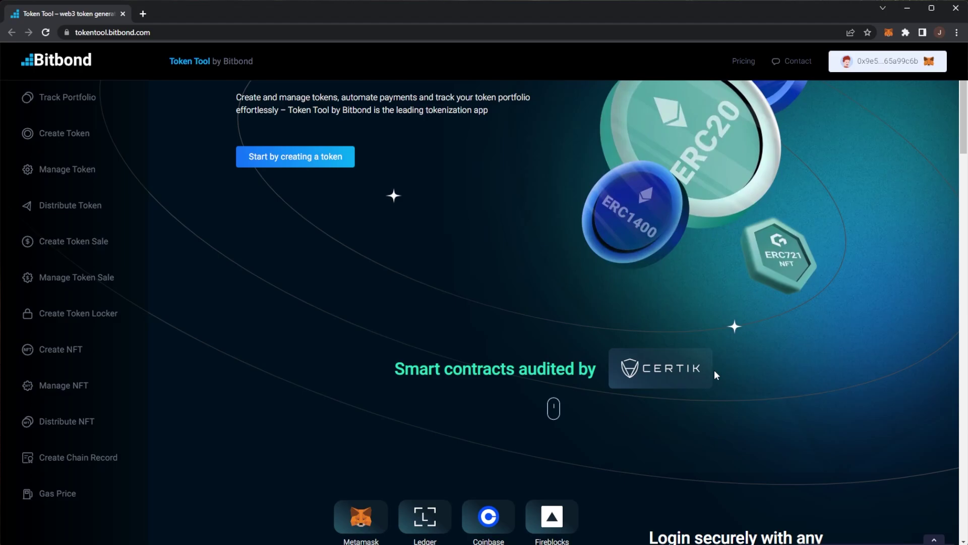
scroll(698, 386, "down", 1)
scroll(698, 386, "down", 5)
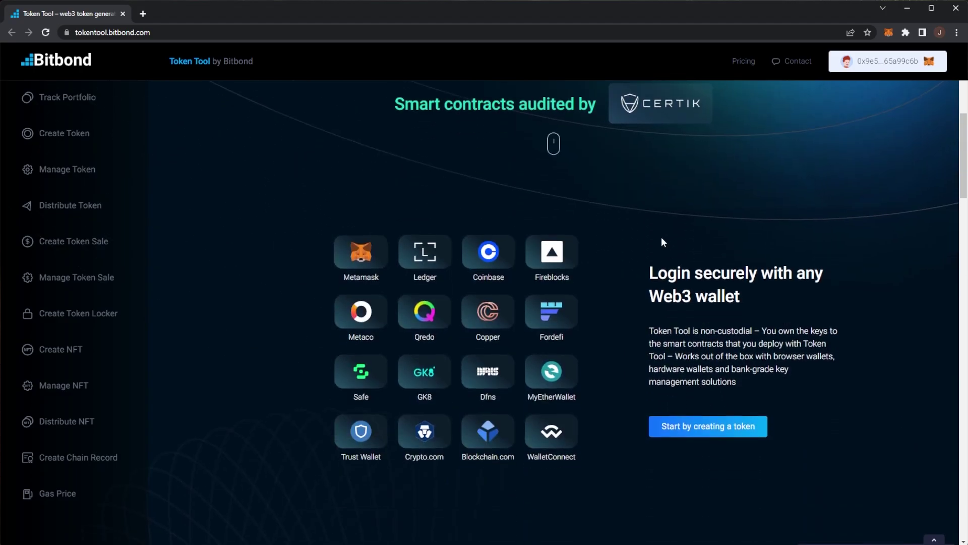
left_click_drag(657, 273, 676, 275)
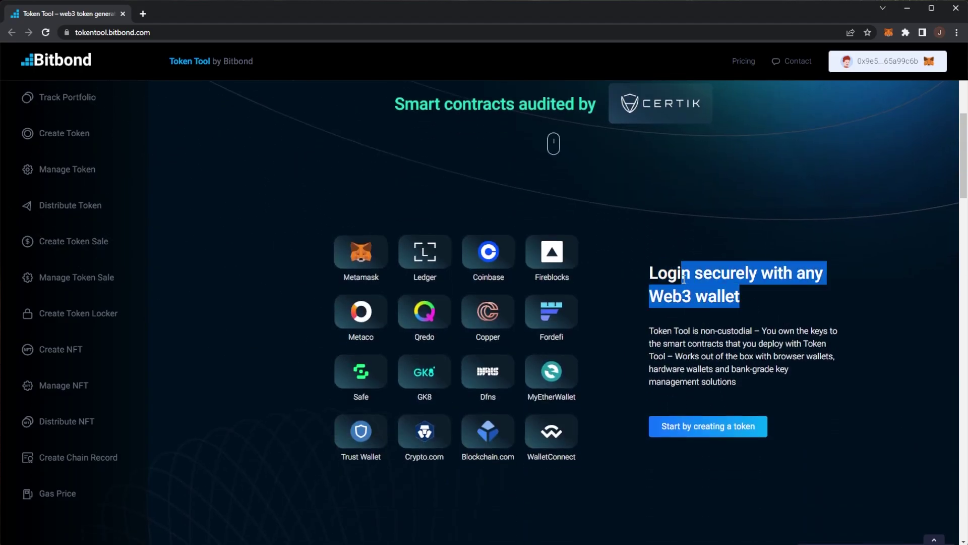
left_click(676, 276)
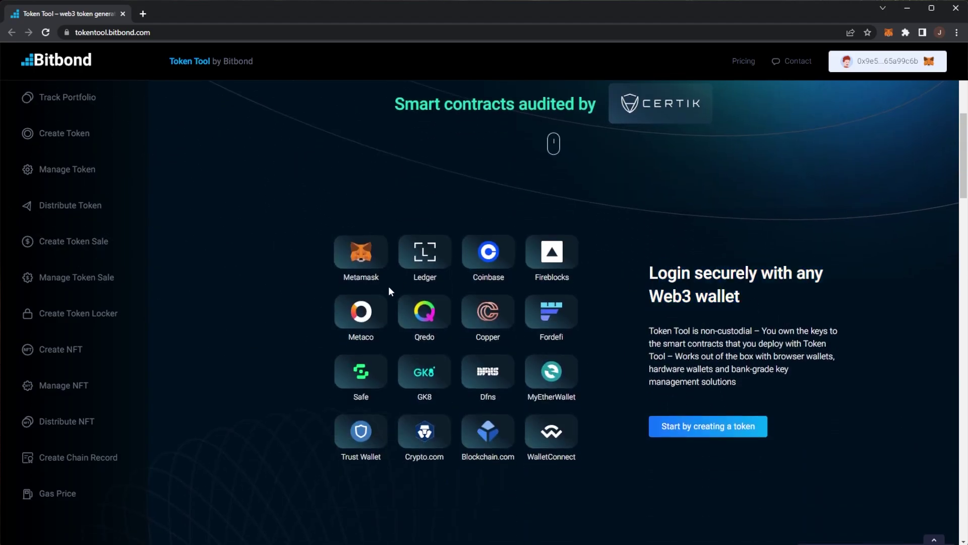
left_click(480, 281)
left_click_drag(369, 454, 419, 456)
left_click_drag(557, 456, 527, 456)
Bring up the 'Tokenize on leading EVM chains' section with Ethereum, Polygon, Avalanche and others.
scroll(320, 254, "down", 5)
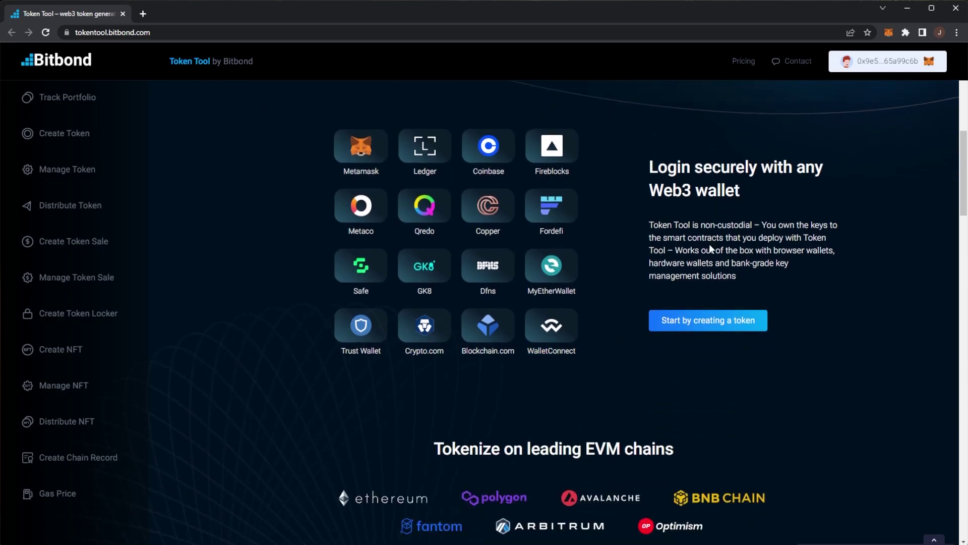
left_click_drag(434, 290, 702, 292)
left_click(684, 295)
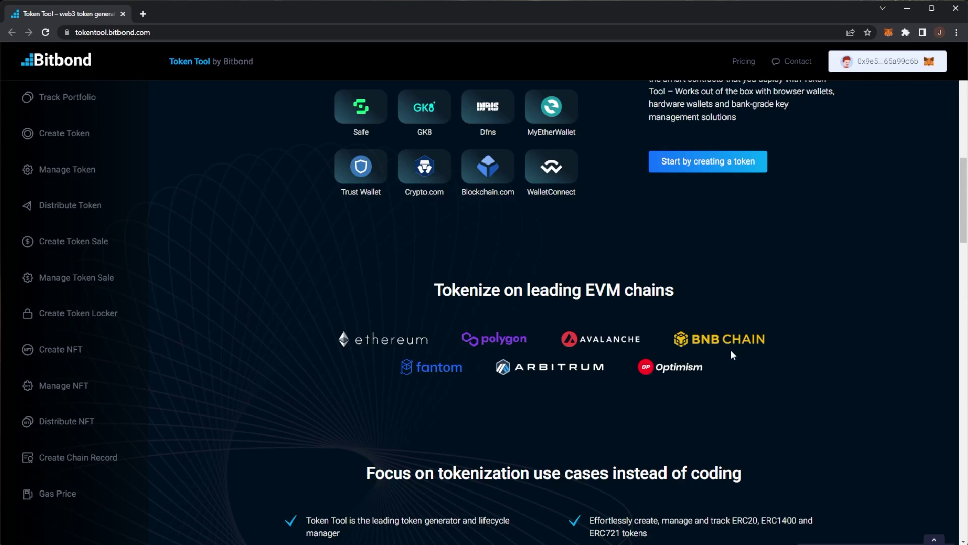
Scroll to the 'Focus on tokenization' heading and its first feature line.
scroll(730, 352, "down", 4)
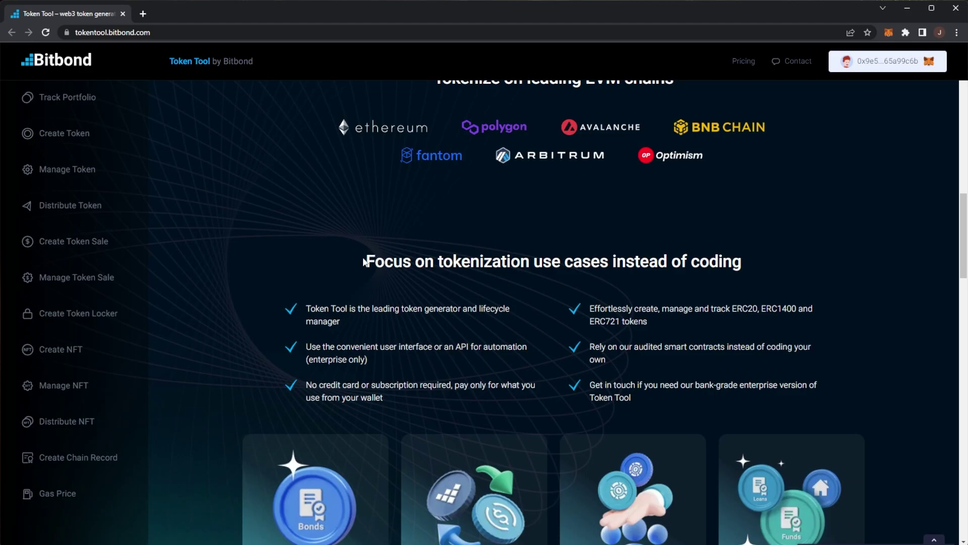
left_click_drag(365, 260, 543, 262)
left_click(570, 266)
left_click_drag(306, 308, 413, 308)
left_click(455, 306)
Read the checklist: user interface or API, no credit card, ERC20, ERC1400 and ERC721 support.
scroll(403, 310, "down", 1)
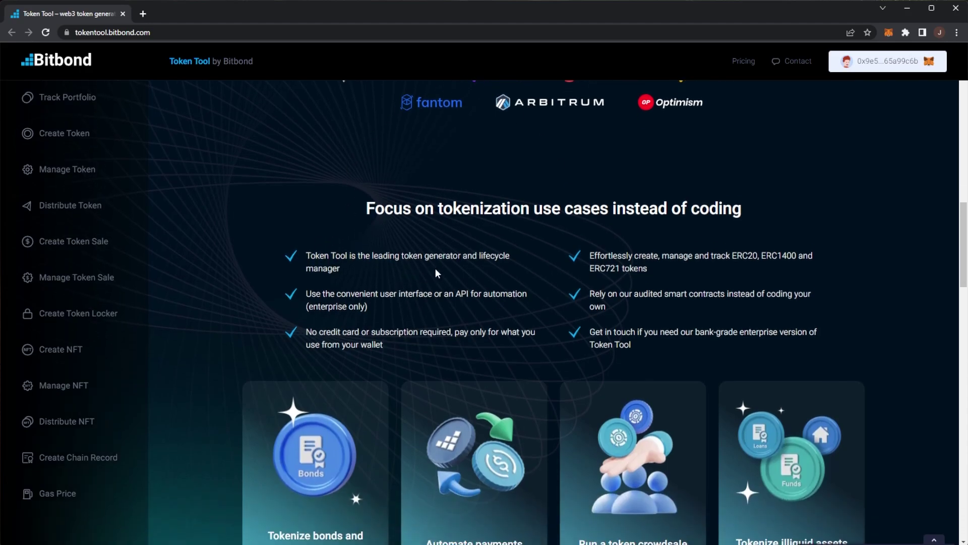
scroll(331, 275, "down", 1)
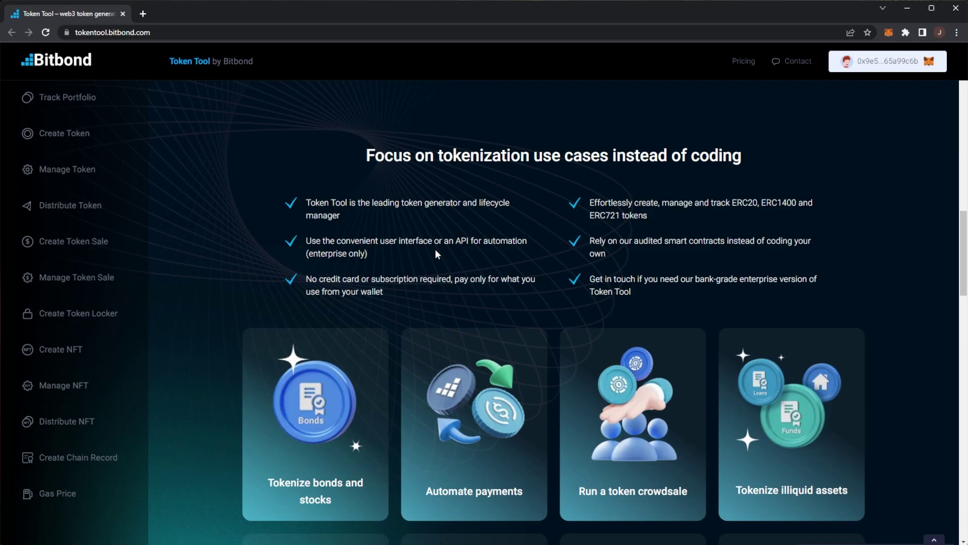
left_click_drag(370, 254, 304, 241)
left_click(325, 248)
left_click_drag(311, 279, 520, 279)
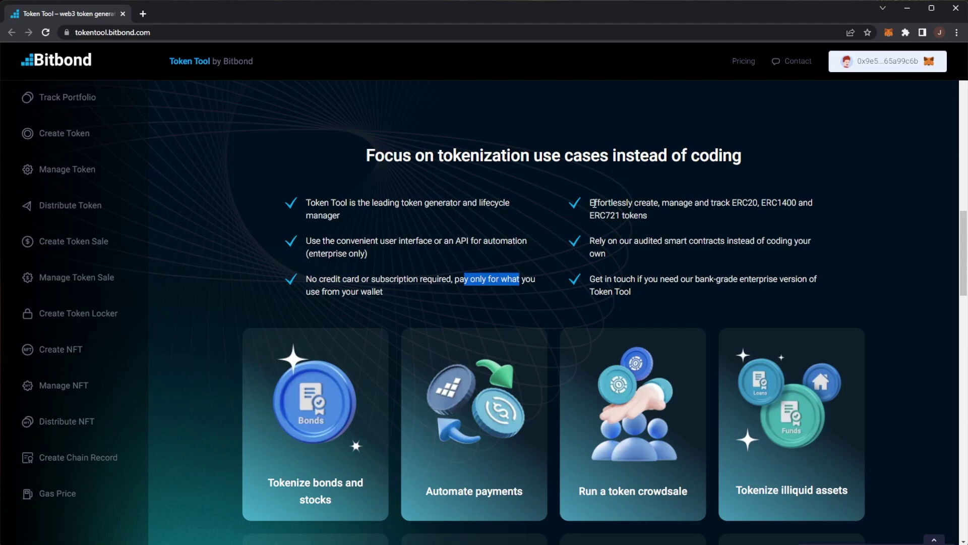
left_click_drag(730, 203, 787, 203)
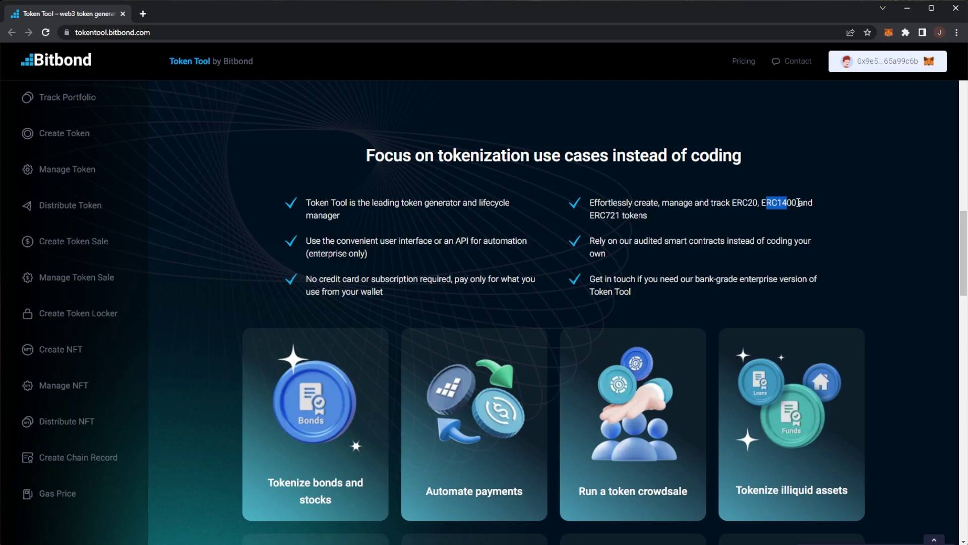
left_click(673, 206)
left_click_drag(672, 223, 610, 217)
left_click(660, 225)
Scroll to the use-case cards, including 'Tokenize illiquid assets'.
scroll(244, 277, "down", 3)
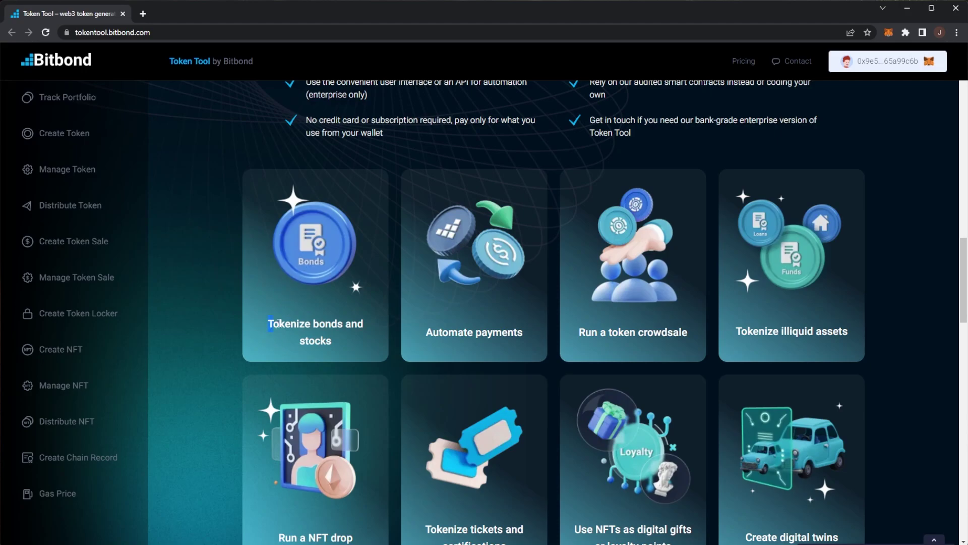
scroll(389, 313, "down", 1)
left_click_drag(442, 292, 687, 277)
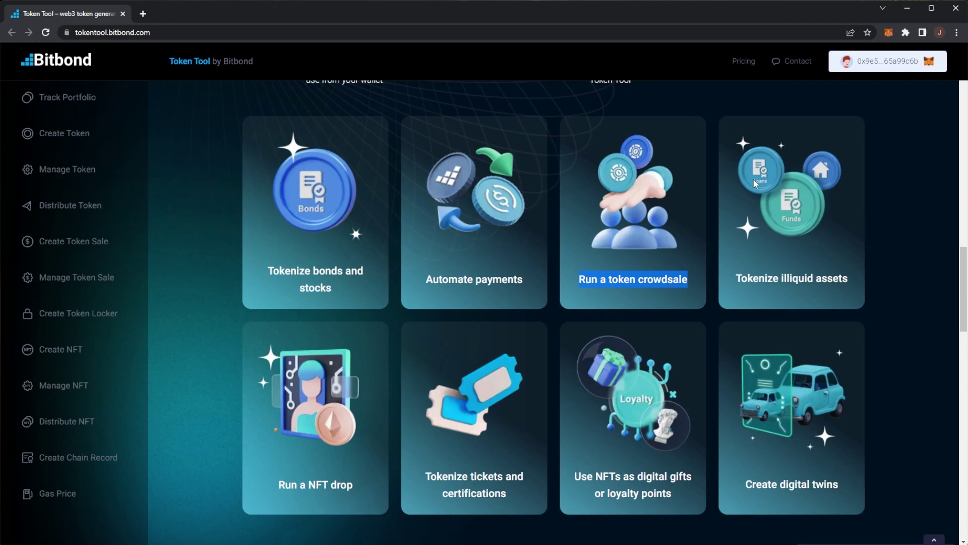
left_click_drag(756, 277, 847, 279)
left_click(562, 353)
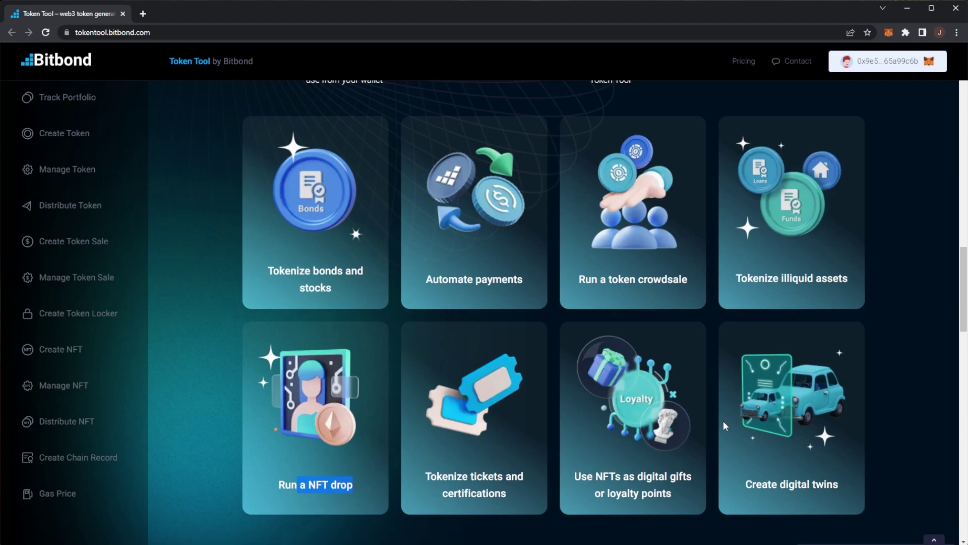
left_click_drag(768, 483, 842, 484)
Scroll to the newsletter sign-up section and highlight its heading.
scroll(885, 443, "down", 5)
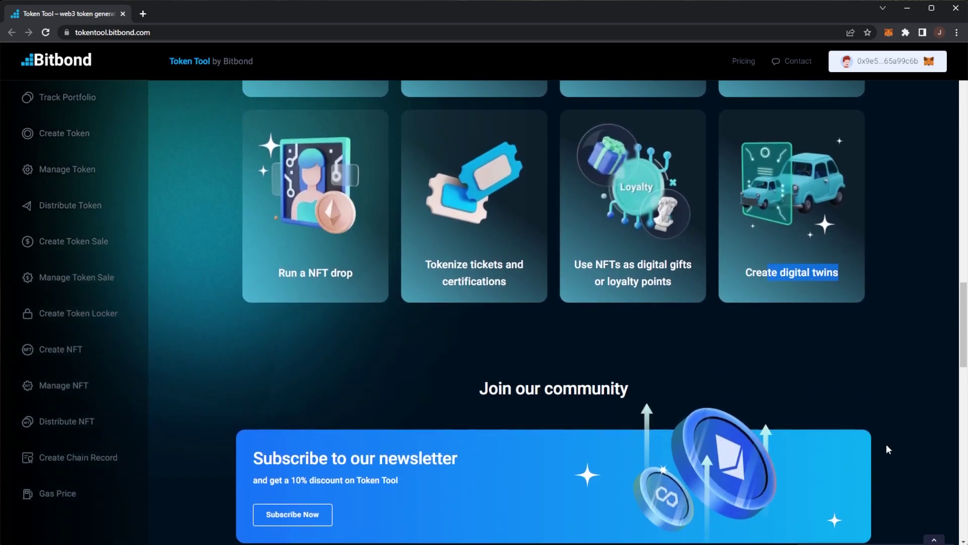
scroll(896, 428, "up", 5)
scroll(897, 430, "down", 8)
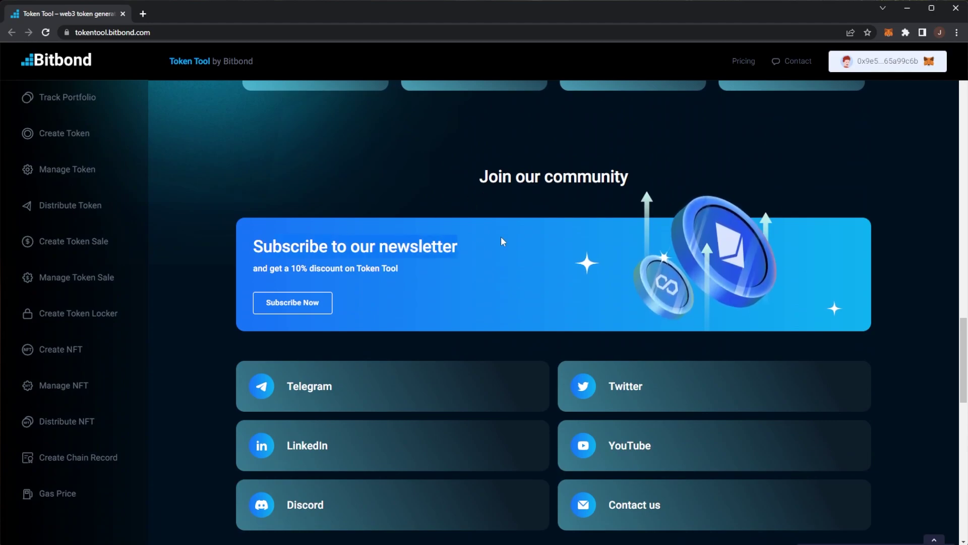
left_click_drag(502, 242, 444, 247)
left_click(354, 264)
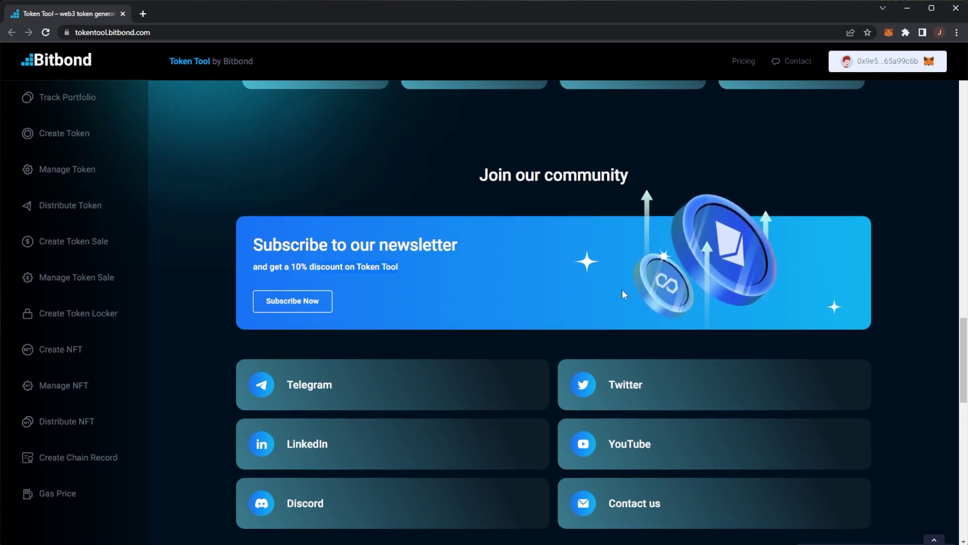
Scroll to 'What other Token Tool users say' and read the ABN AMRO quote.
scroll(621, 289, "down", 2)
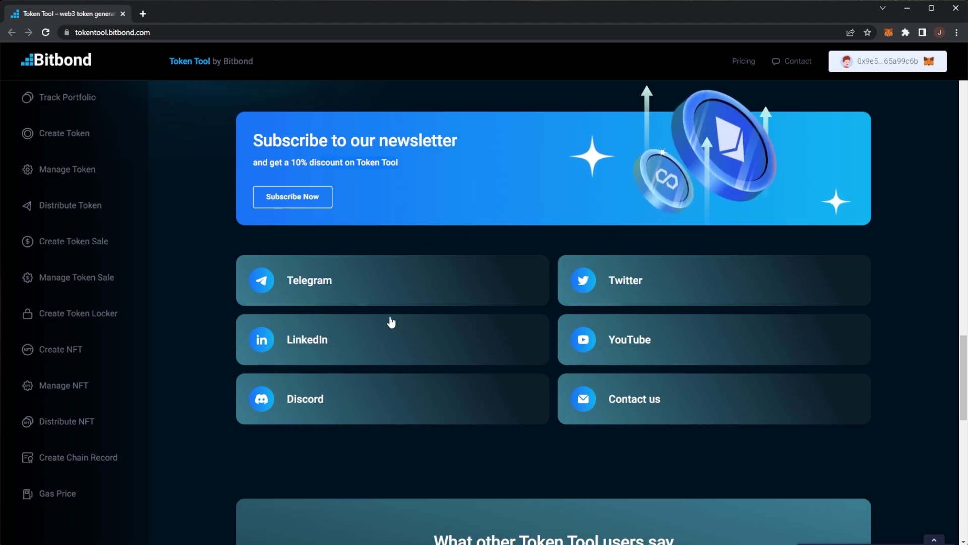
scroll(324, 323, "down", 1)
scroll(324, 323, "down", 5)
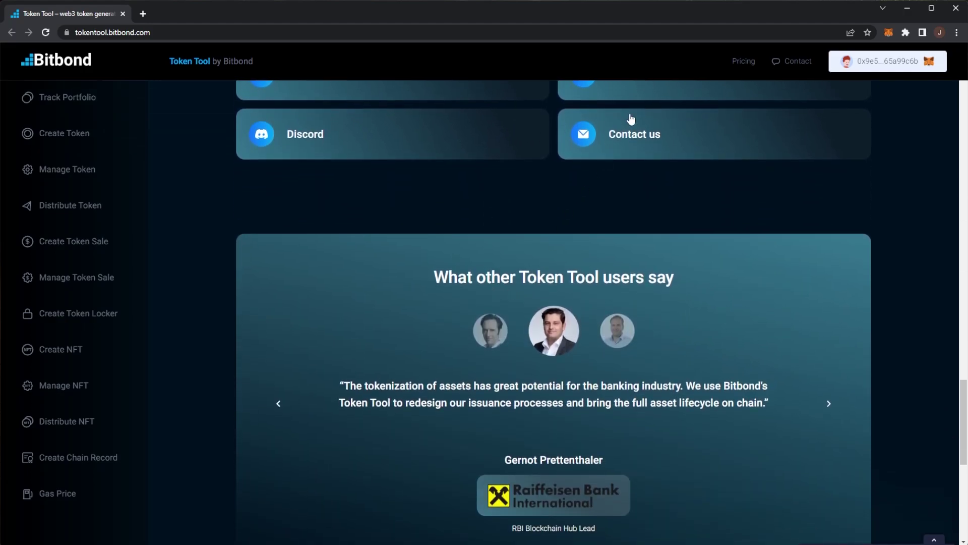
scroll(445, 260, "down", 2)
left_click_drag(428, 168, 725, 161)
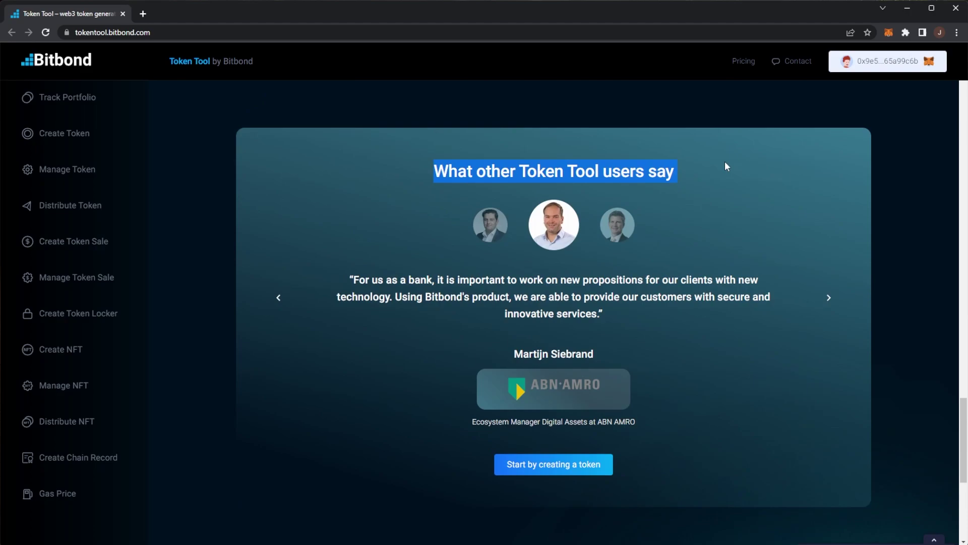
left_click(720, 165)
left_click_drag(362, 283, 465, 281)
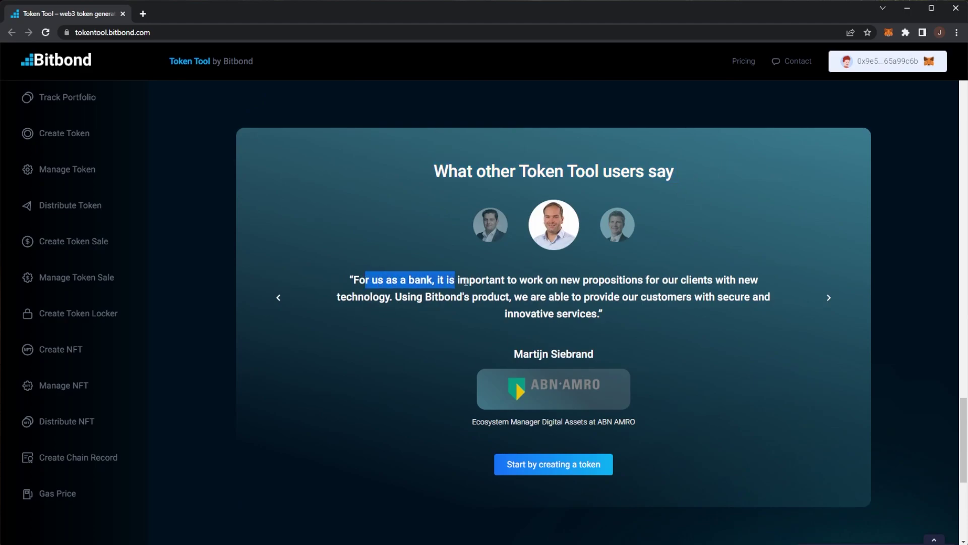
left_click(561, 275)
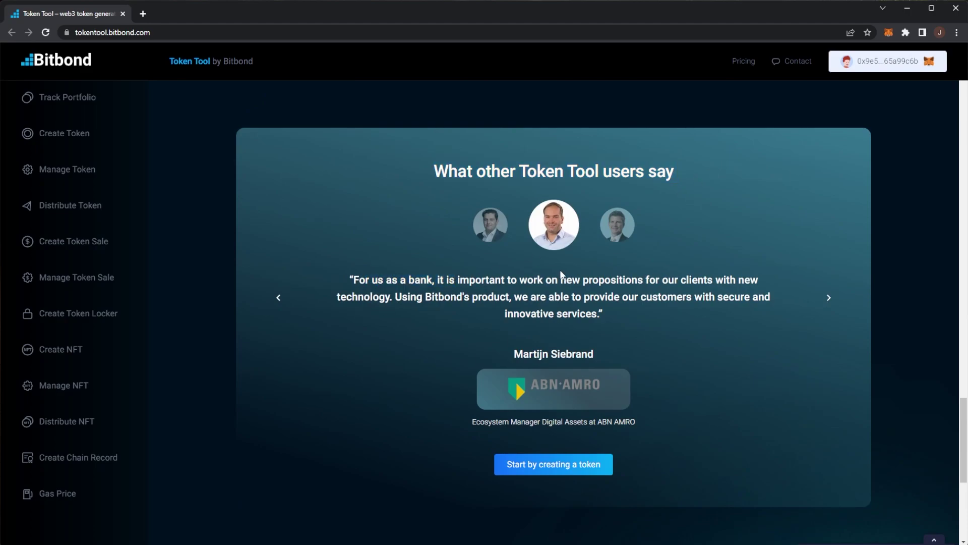
Page through the testimonial carousel and settle on the VP Bank custody-solution quote.
left_click(279, 300)
left_click_drag(610, 294, 549, 316)
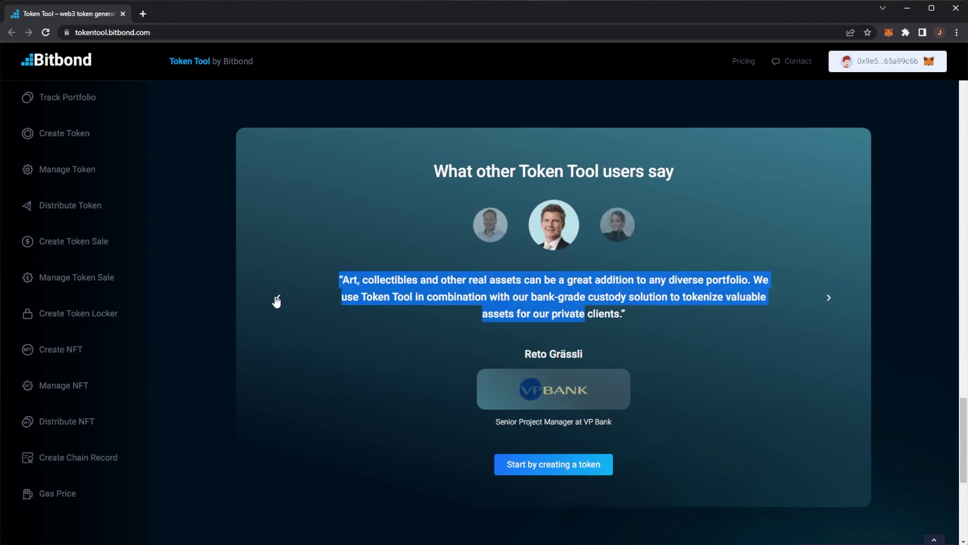
left_click(829, 298)
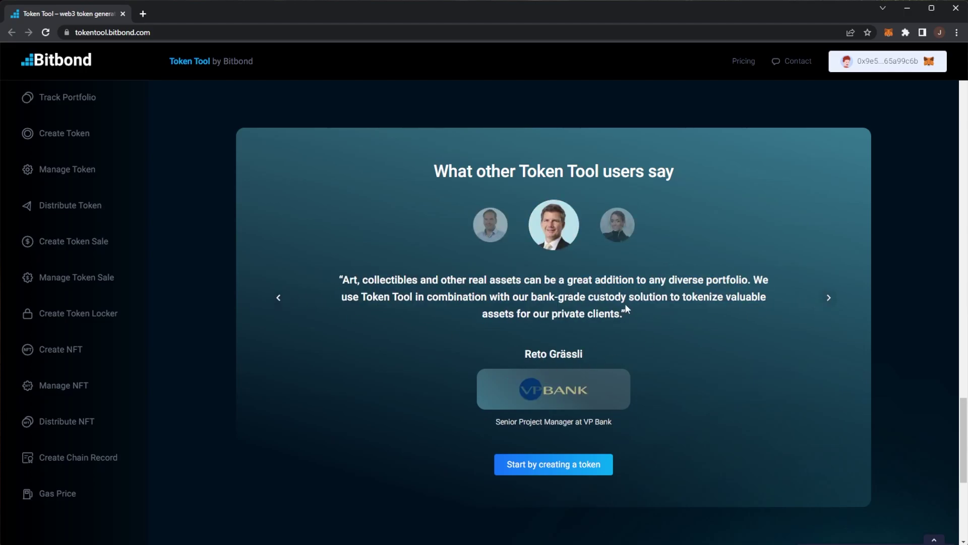
left_click_drag(349, 280, 640, 280)
left_click(524, 279)
left_click(279, 297)
left_click_drag(410, 297, 619, 318)
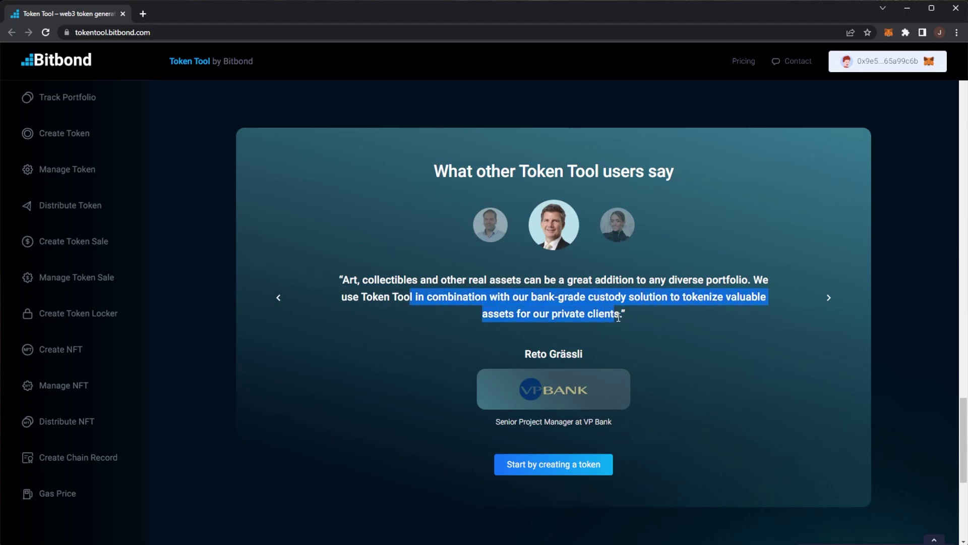
scroll(623, 315, "down", 5)
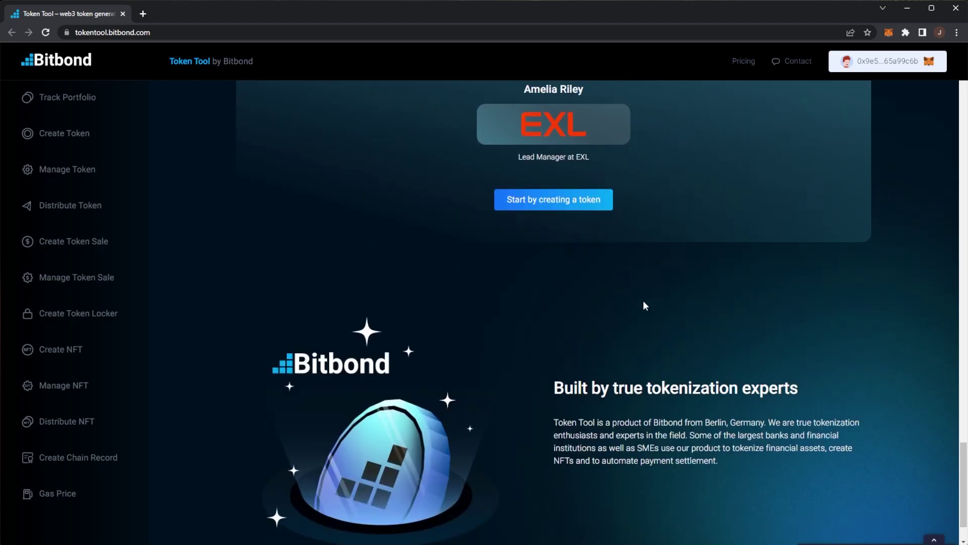
scroll(580, 308, "up", 2)
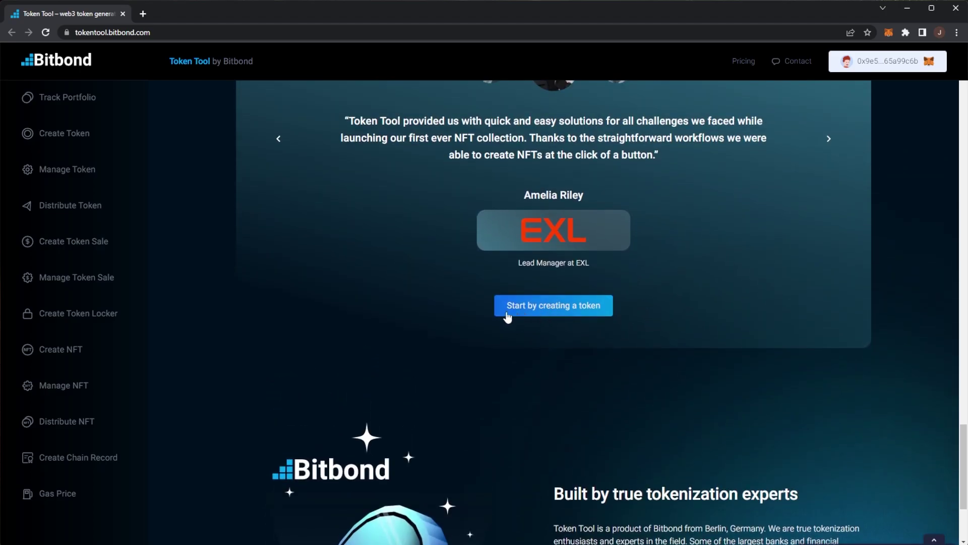
scroll(618, 412, "down", 3)
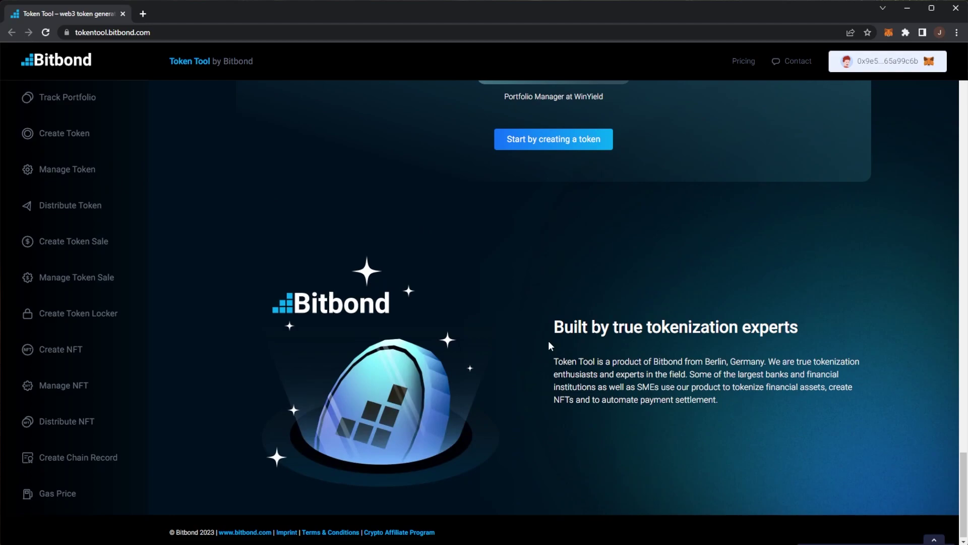
left_click_drag(563, 327, 745, 327)
left_click_drag(832, 328, 743, 327)
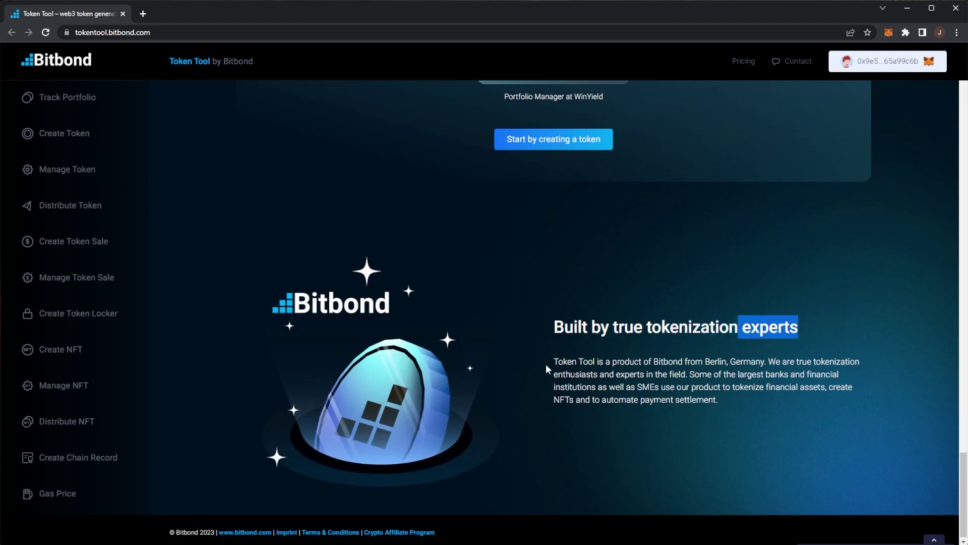
left_click_drag(555, 360, 732, 361)
left_click(751, 361)
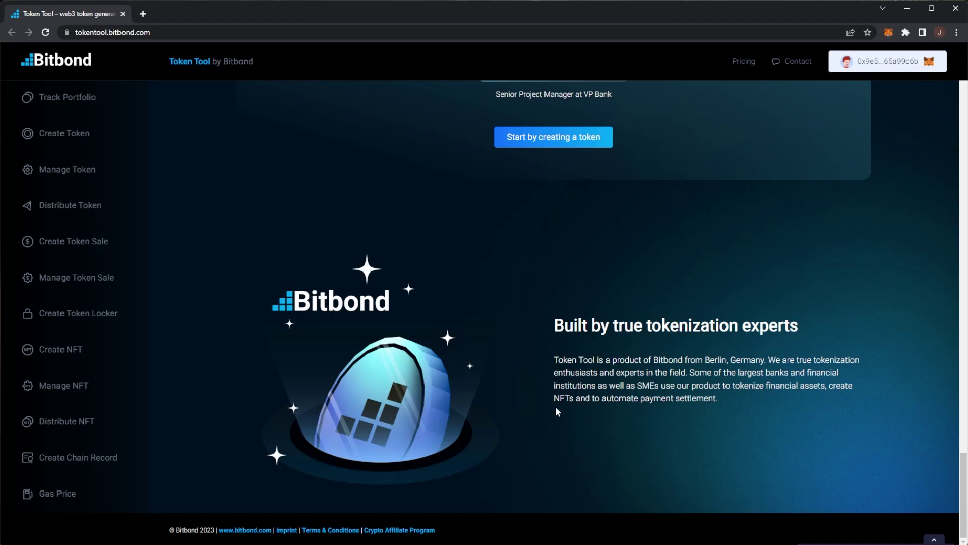
left_click_drag(620, 398, 697, 398)
left_click(800, 397)
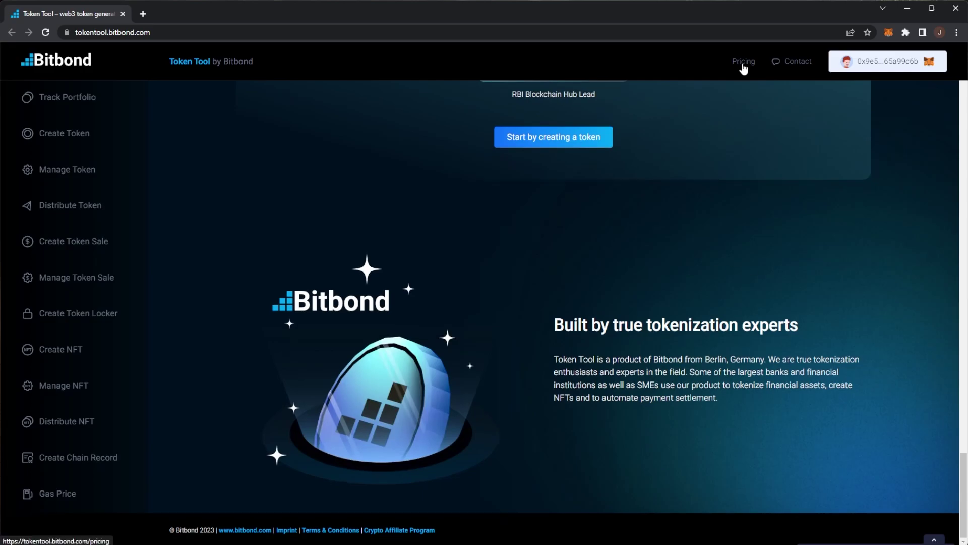
Open Pricing and read the Free 'For testers' and Growth 'Pay-per-use' plan labels.
left_click(742, 62)
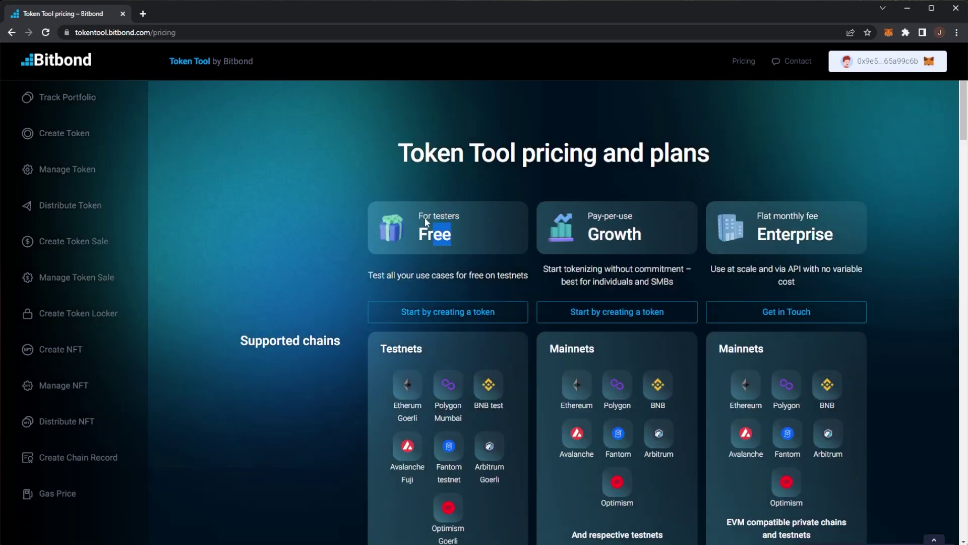
left_click_drag(424, 217, 384, 228)
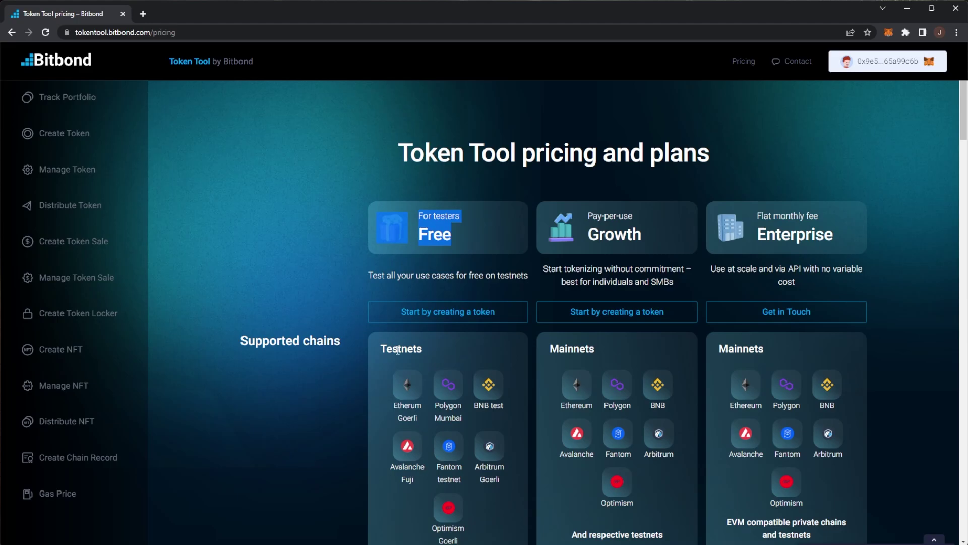
mouse_move(398, 349)
left_mouse_down()
mouse_move(476, 442)
mouse_move(391, 246)
left_mouse_up()
scroll(492, 471, "down", 2)
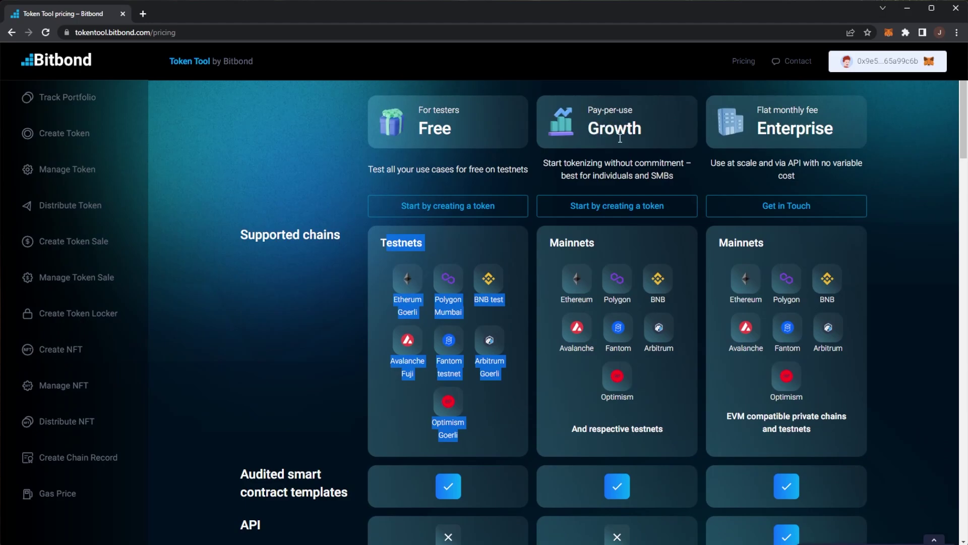
scroll(613, 167, "up", 2)
left_click_drag(587, 216, 653, 219)
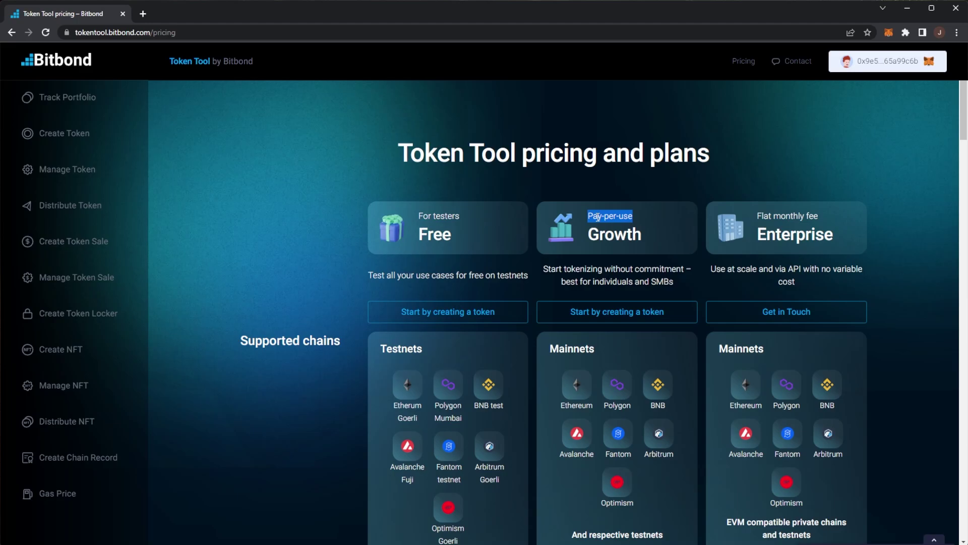
Scroll through the plan comparison covering chains, API, support and fee tables.
scroll(598, 217, "down", 9)
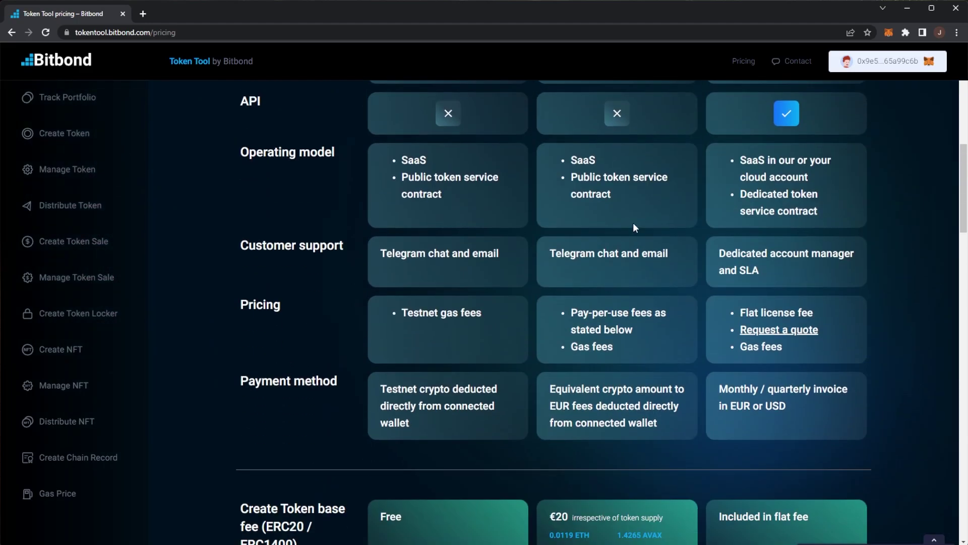
scroll(634, 228, "up", 2)
scroll(612, 215, "down", 10)
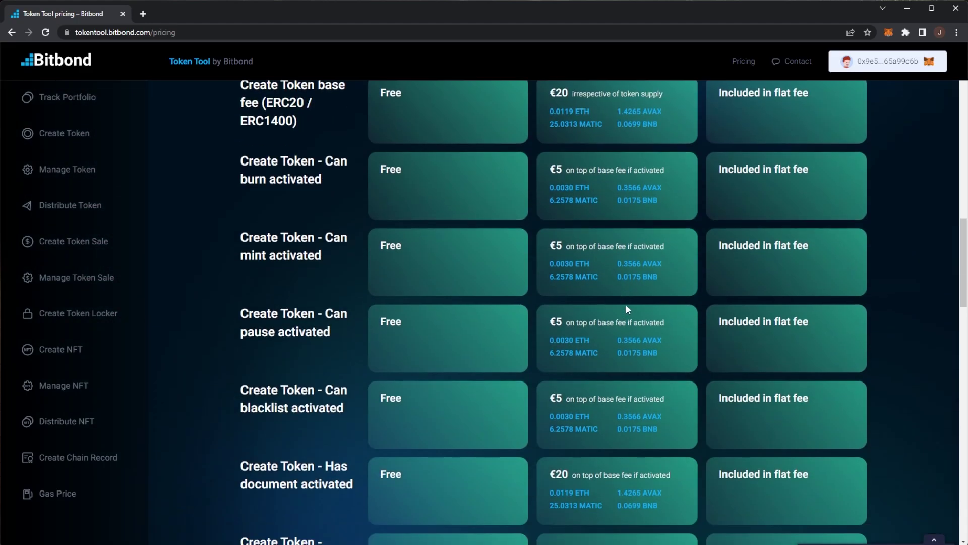
scroll(630, 300, "up", 15)
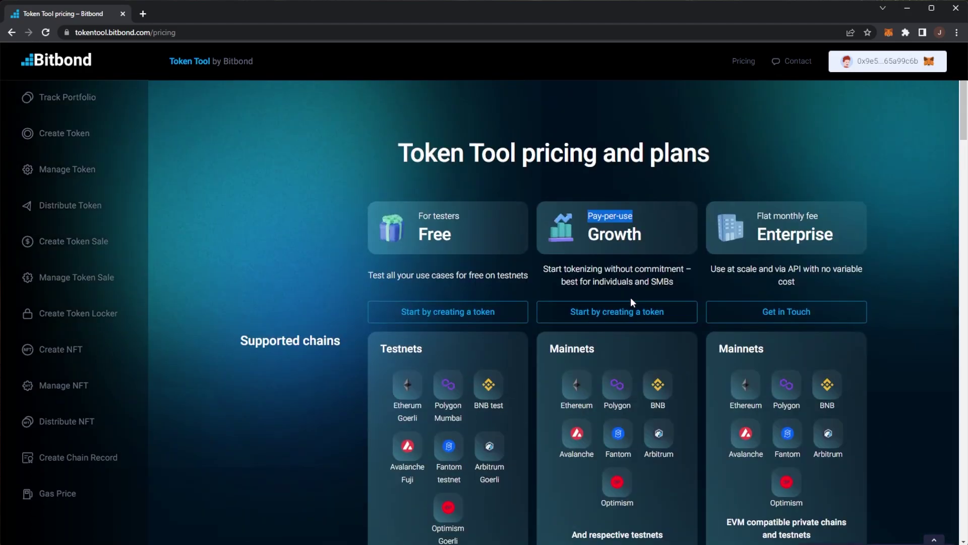
scroll(904, 278, "down", 1)
left_click(904, 277)
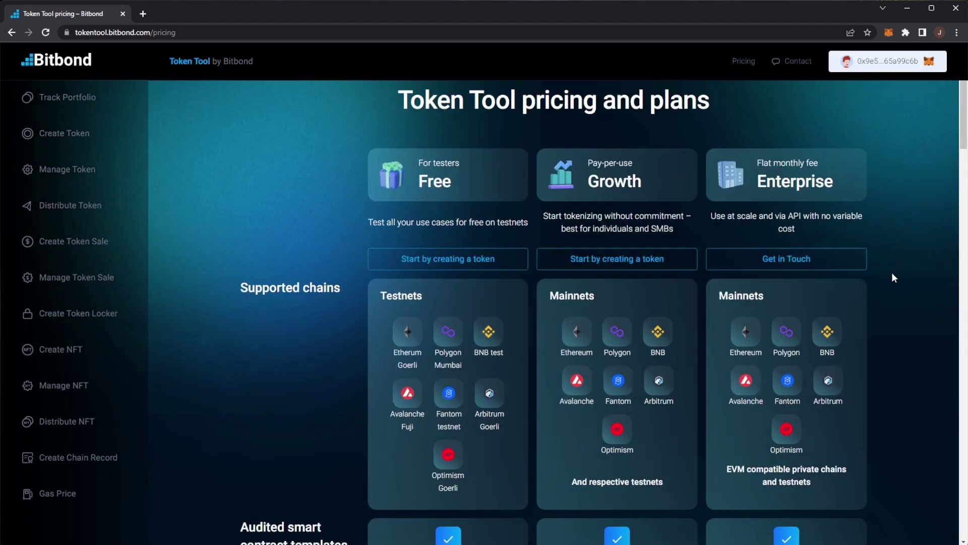
scroll(891, 271, "up", 1)
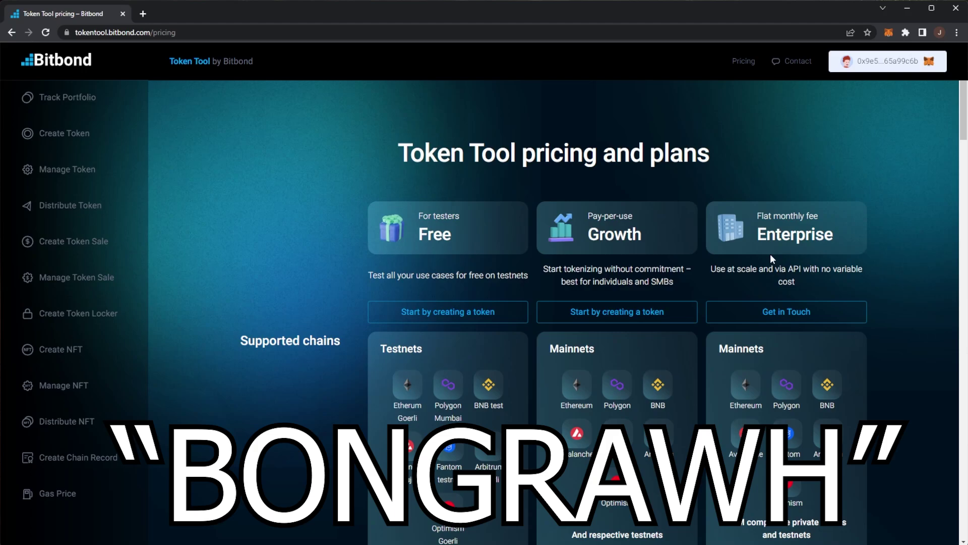
scroll(598, 214, "down", 1)
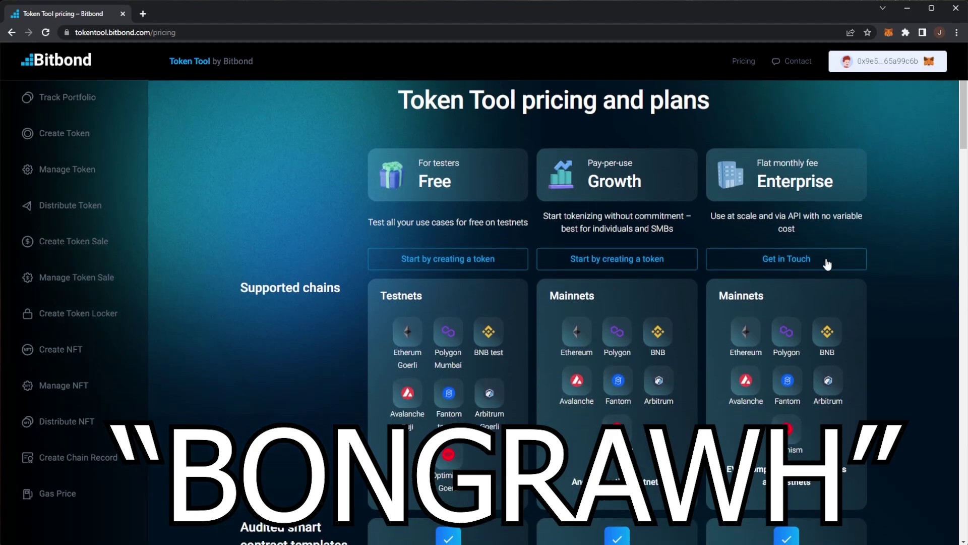
scroll(735, 215, "down", 2)
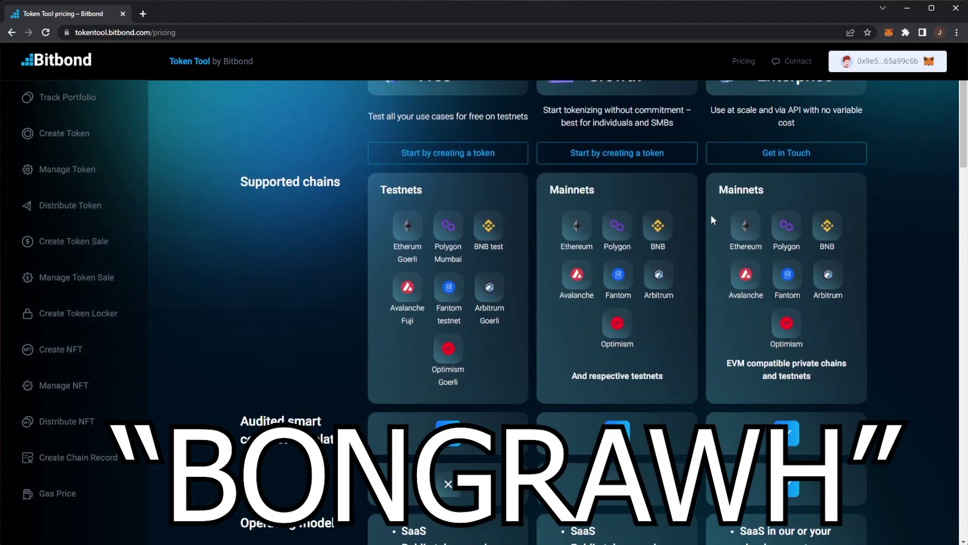
scroll(700, 216, "down", 5)
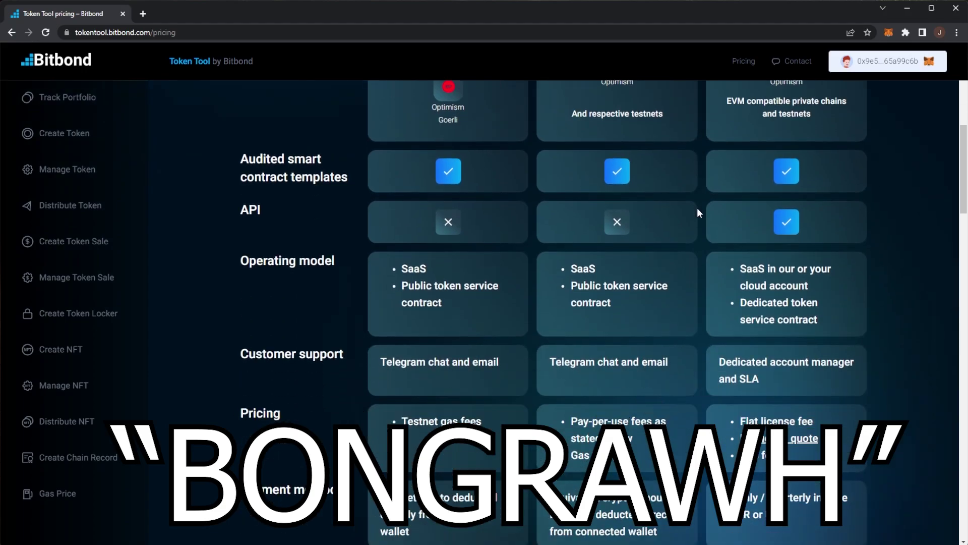
scroll(697, 208, "down", 2)
scroll(696, 208, "up", 9)
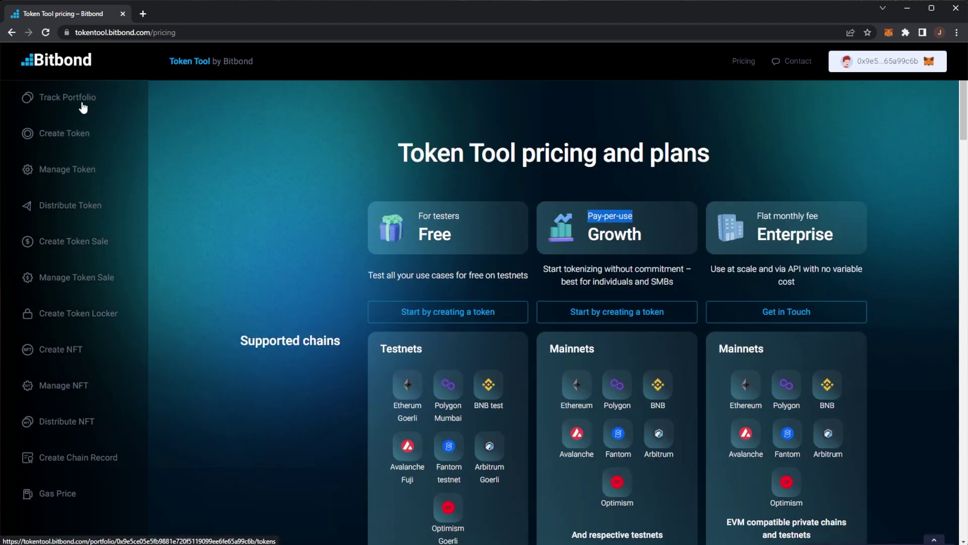
Open the Track Portfolio page and look over the connected wallet's view.
left_click(82, 106)
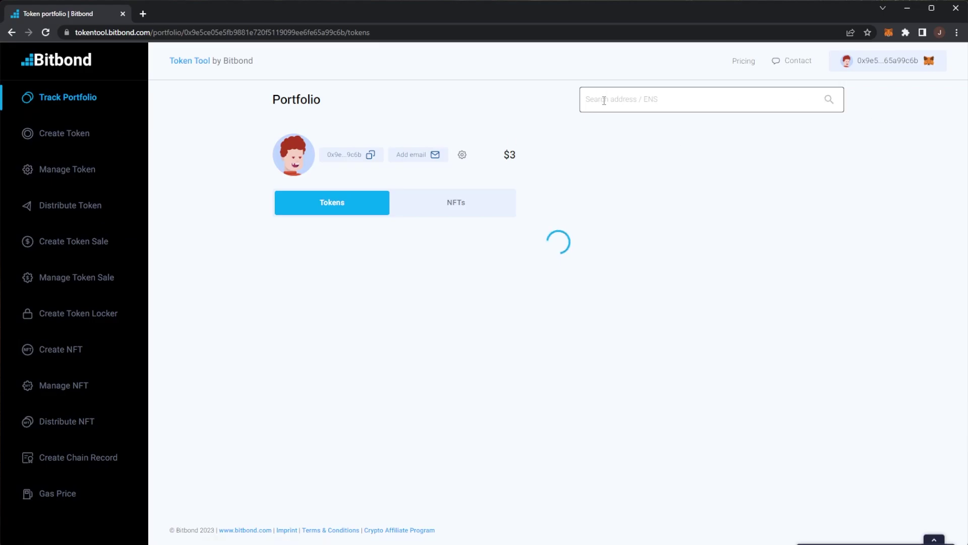
scroll(584, 104, "down", 1)
scroll(691, 156, "up", 1)
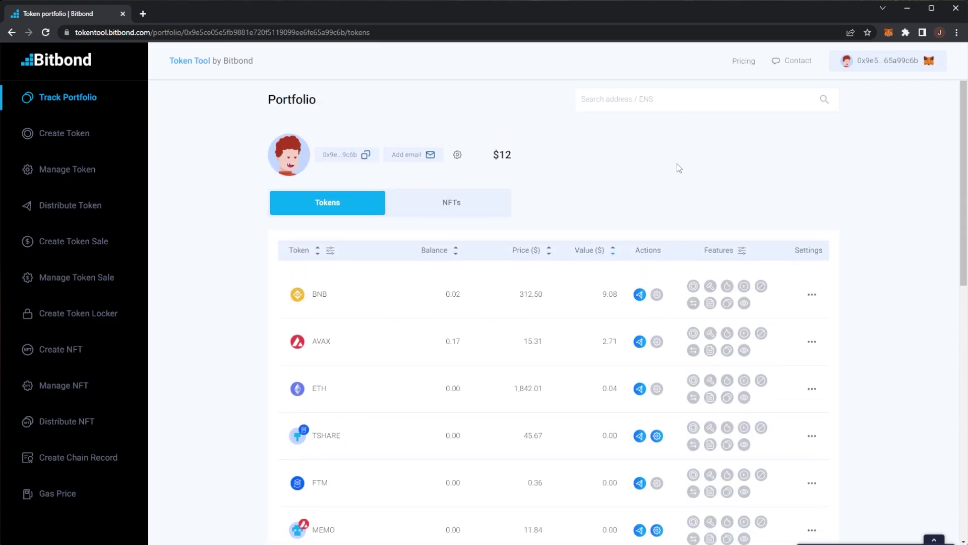
Look up another wallet by ENS name and check its ETH balance.
left_click(658, 99)
type("vitalik.eth")
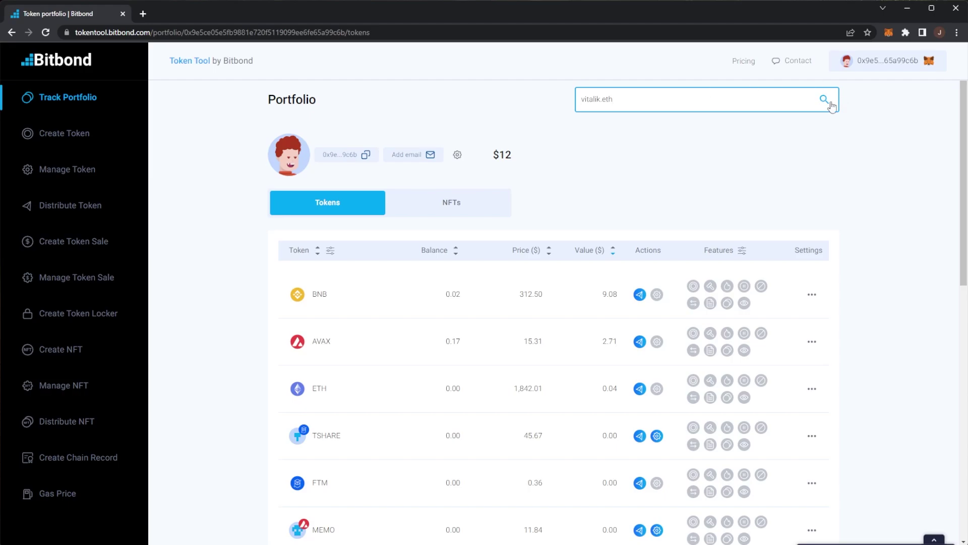
left_click(826, 100)
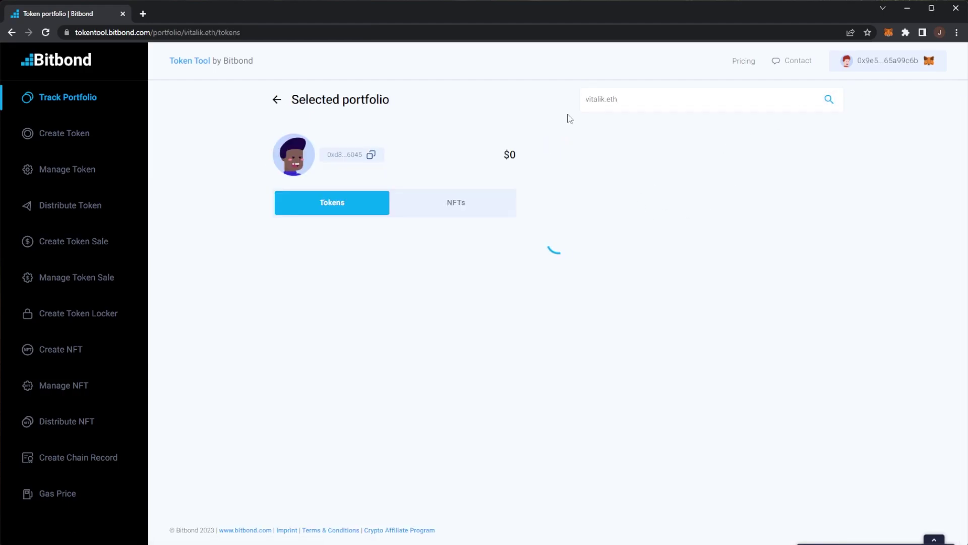
scroll(444, 166, "down", 1)
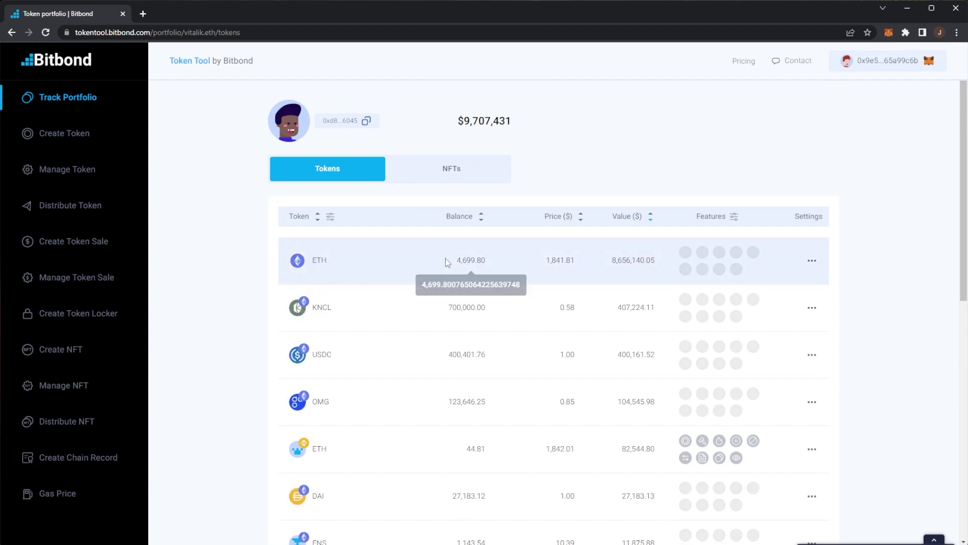
double_click(471, 260)
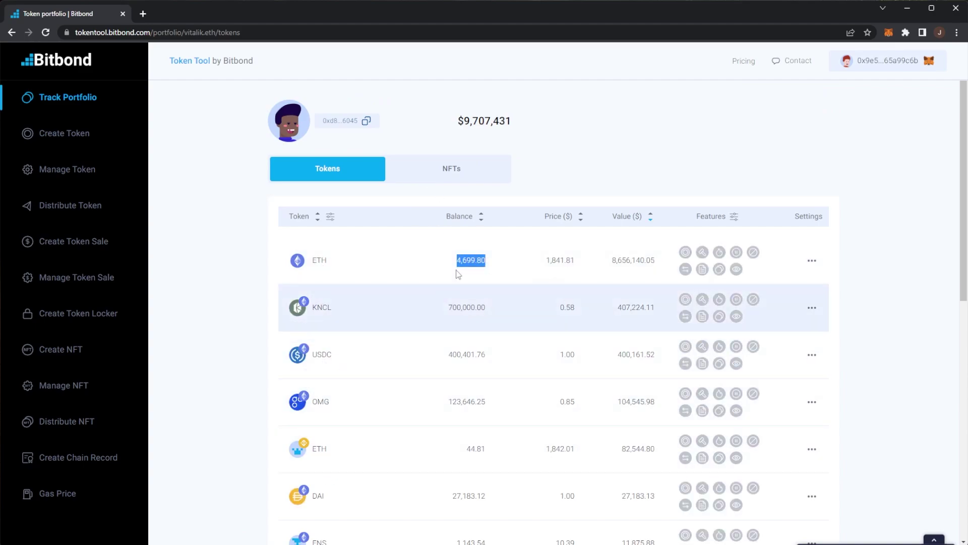
Browse its NFTs and CryptoDoges #2824 details, then return to the Tokens balance table.
left_click(449, 171)
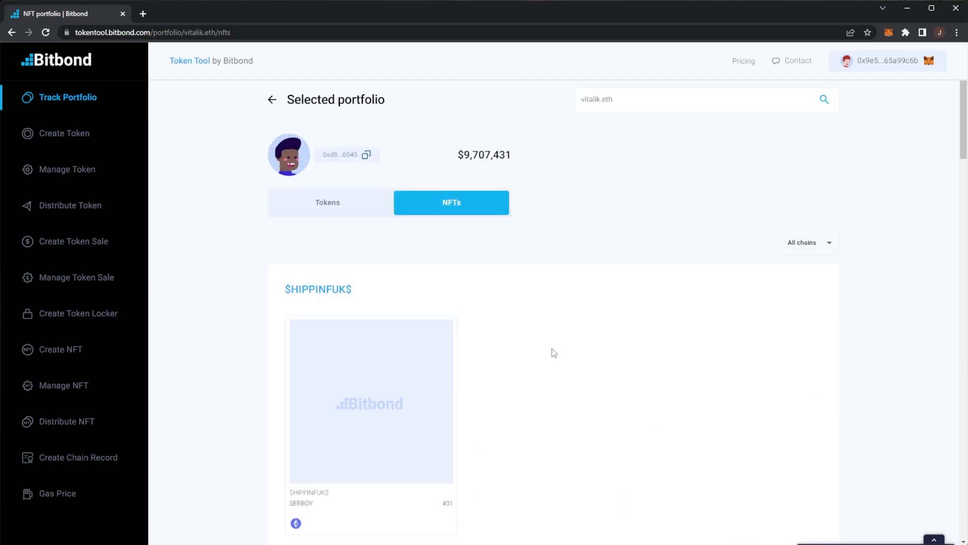
scroll(553, 352, "down", 8)
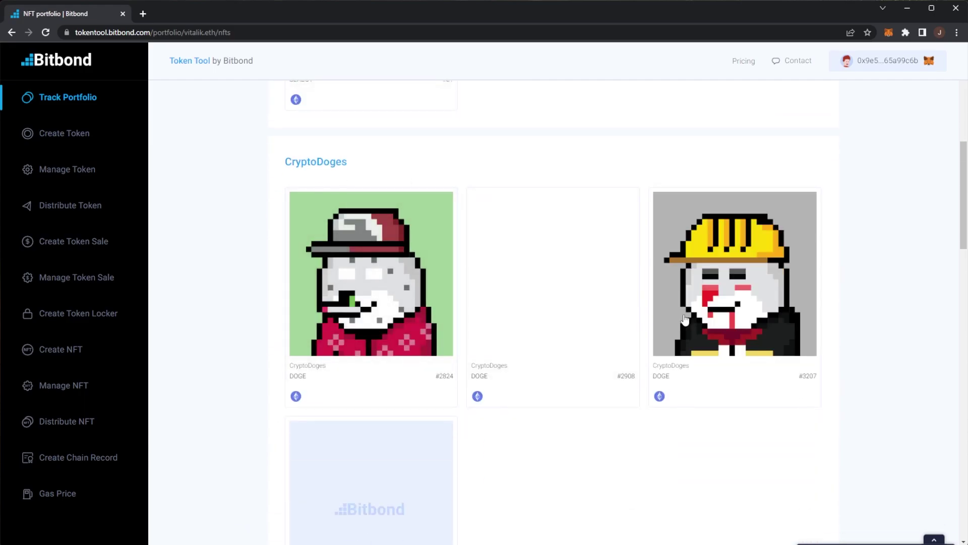
left_click(354, 378)
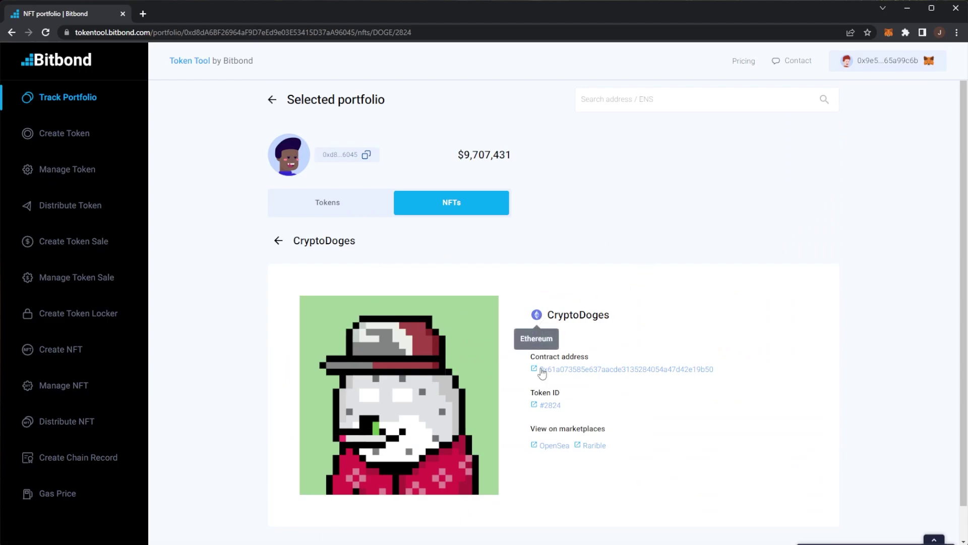
scroll(549, 363, "down", 1)
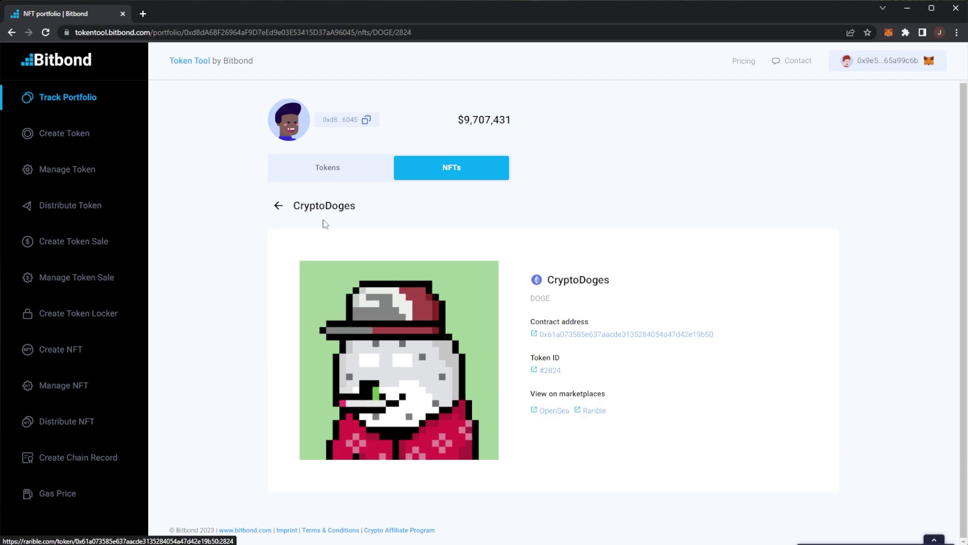
left_click(278, 205)
left_click(321, 196)
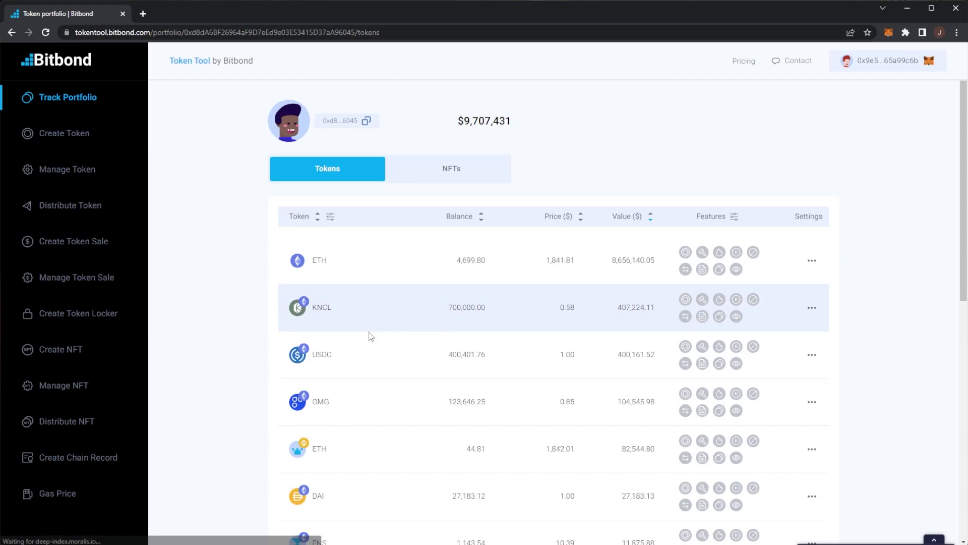
key("alt+Left")
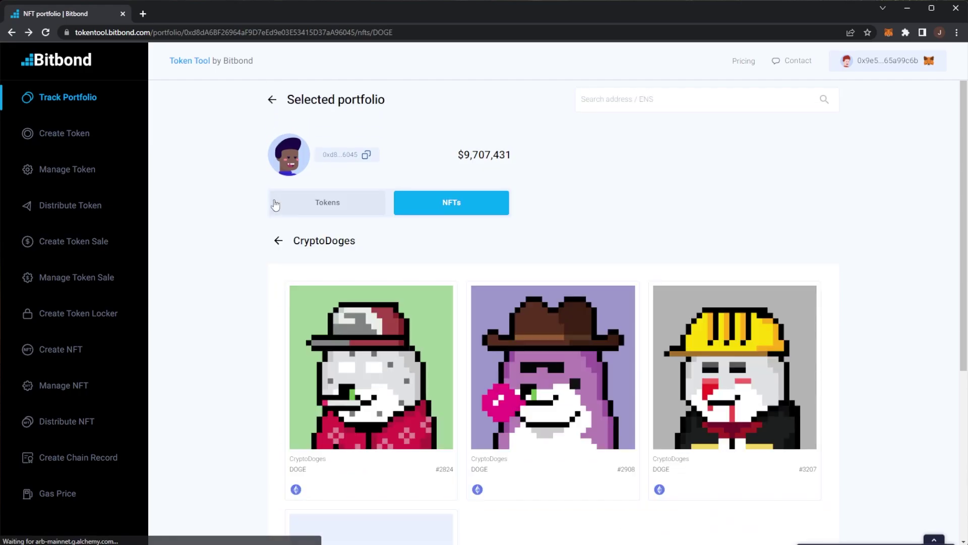
key("alt+Left")
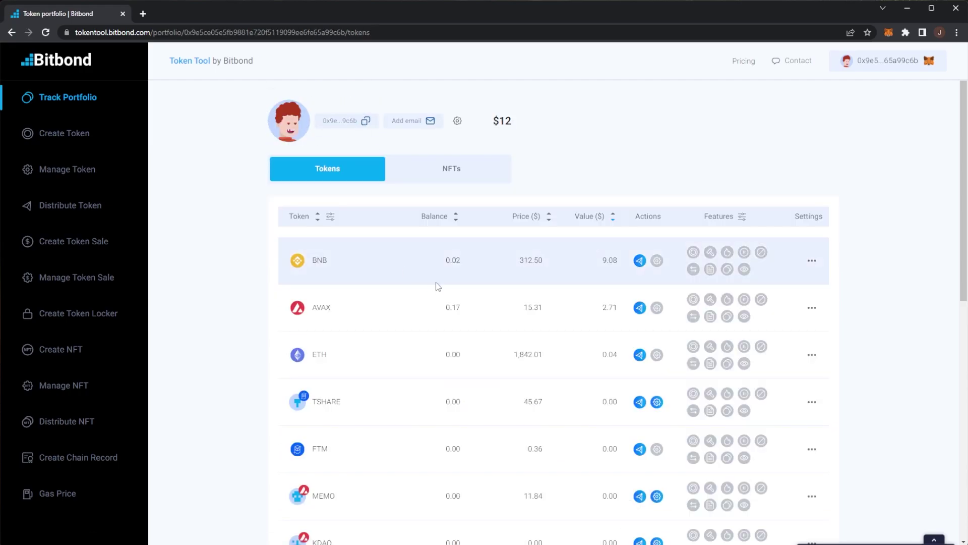
mouse_move(317, 307)
left_mouse_down()
mouse_move(400, 300)
mouse_move(331, 307)
left_mouse_up()
left_click_drag(381, 361, 323, 356)
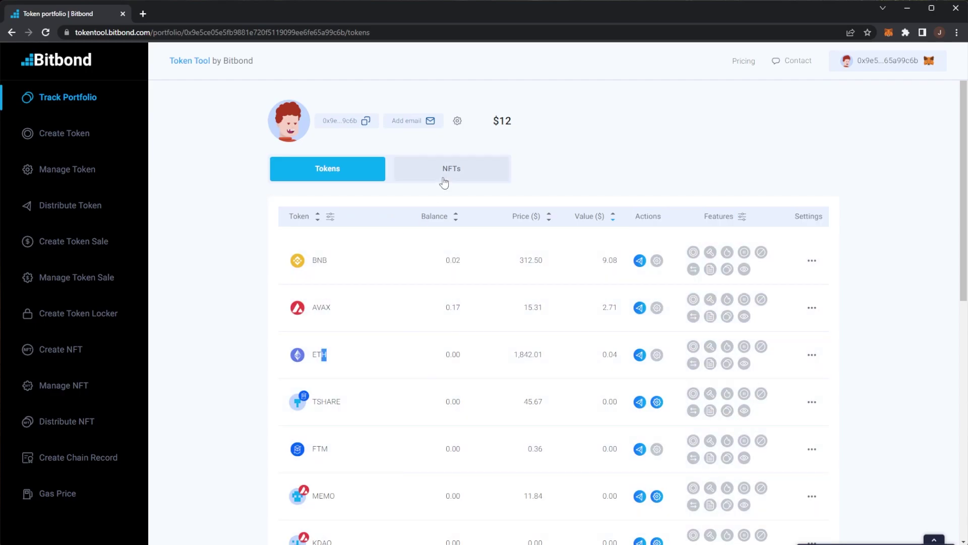
left_click(444, 174)
scroll(485, 305, "down", 3)
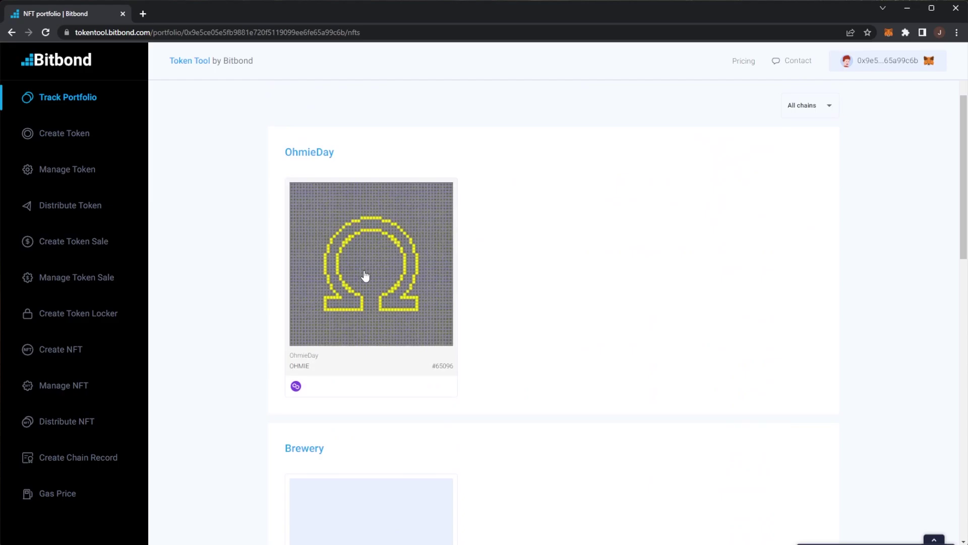
scroll(367, 275, "up", 3)
left_click(318, 209)
scroll(580, 328, "down", 5)
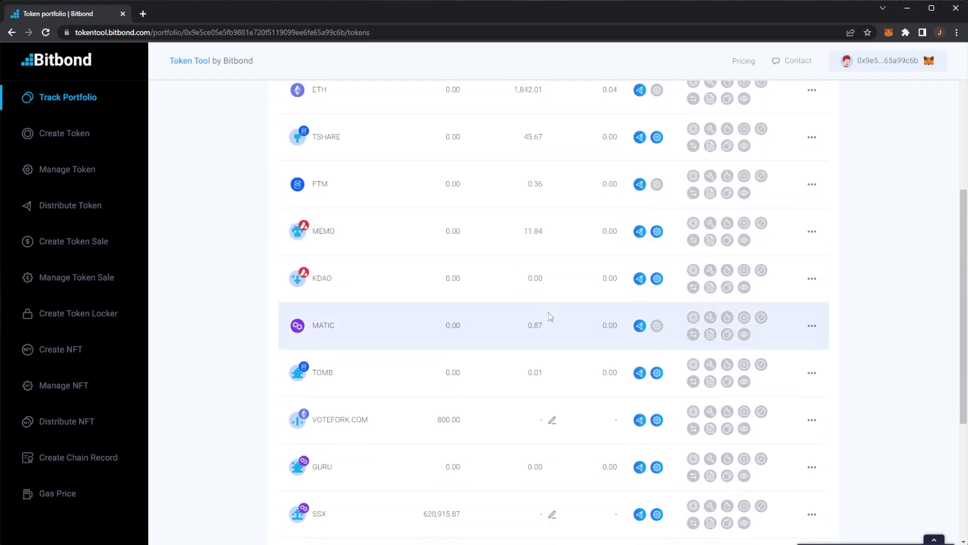
scroll(545, 315, "up", 6)
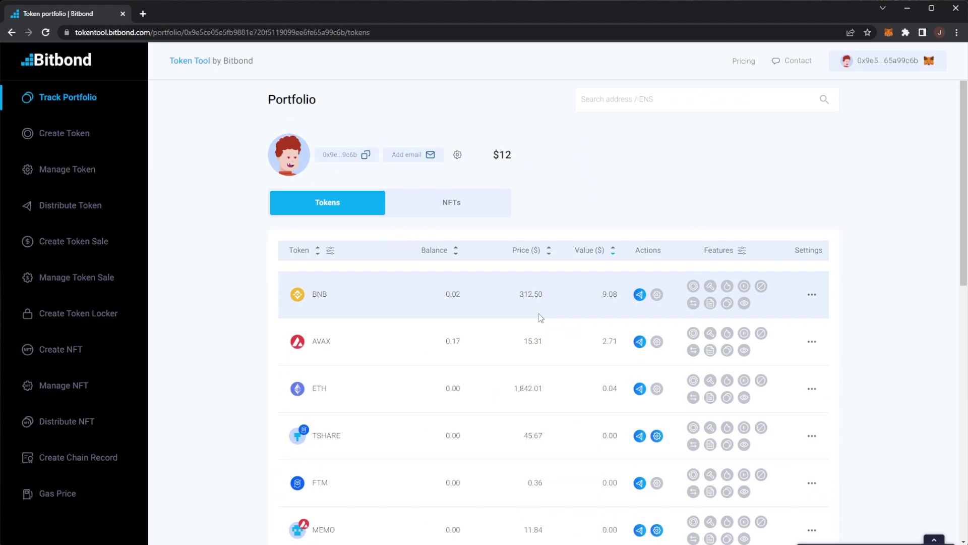
Open the Create Token form and read through its feature list.
left_click(60, 144)
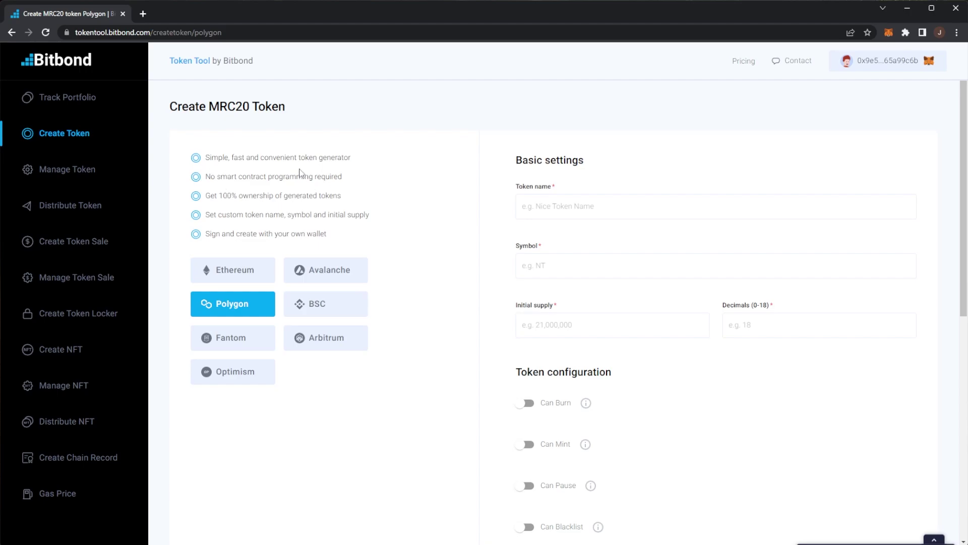
left_click_drag(206, 157, 367, 158)
left_click(369, 159)
left_click_drag(205, 176, 352, 186)
left_click(352, 186)
left_click_drag(205, 196, 337, 194)
left_click(340, 193)
left_click_drag(205, 215, 304, 215)
left_click(304, 215)
left_click_drag(206, 233, 298, 233)
left_click(314, 232)
Enter token name Advance, symbol ADV, initial supply 100,000,000 and 10 decimals.
left_click(636, 207)
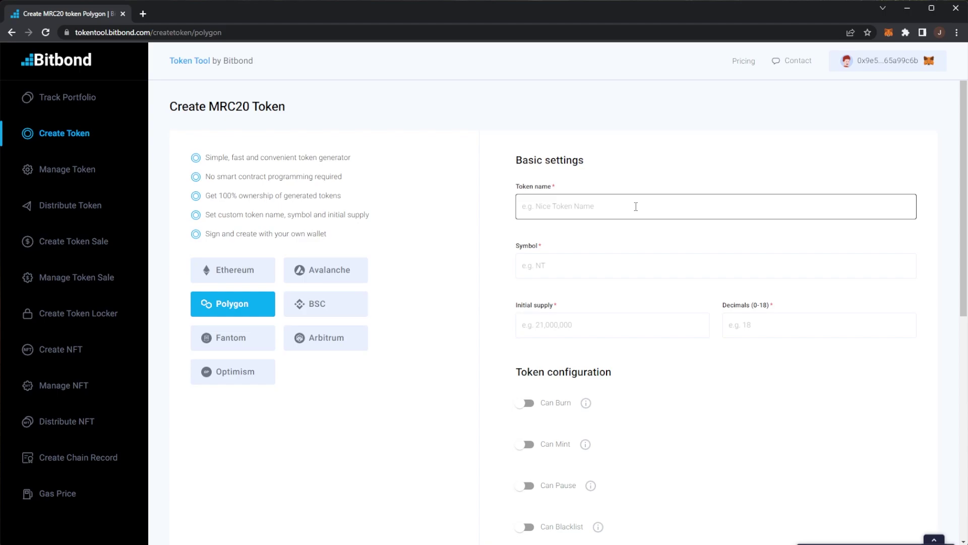
left_click(635, 206)
type("Advance")
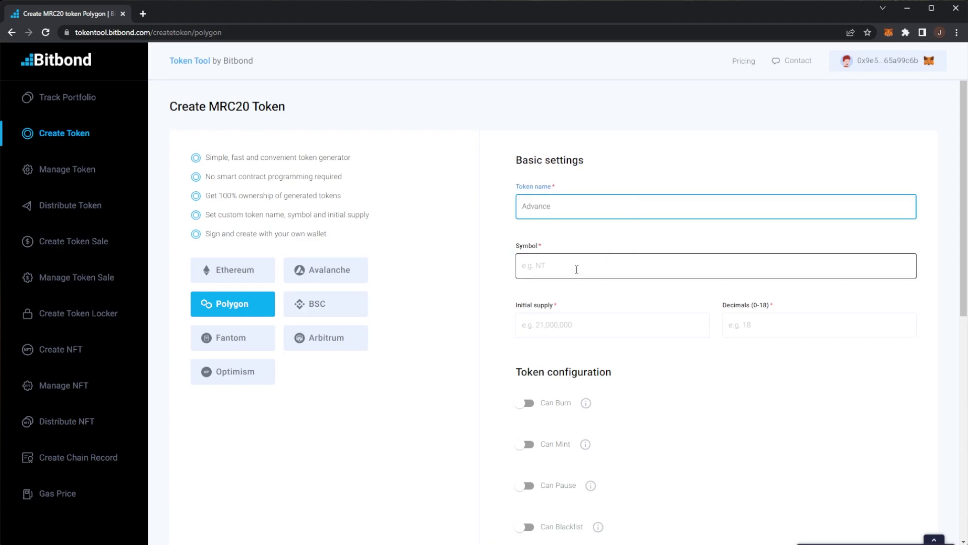
left_click(576, 269)
type("ADV")
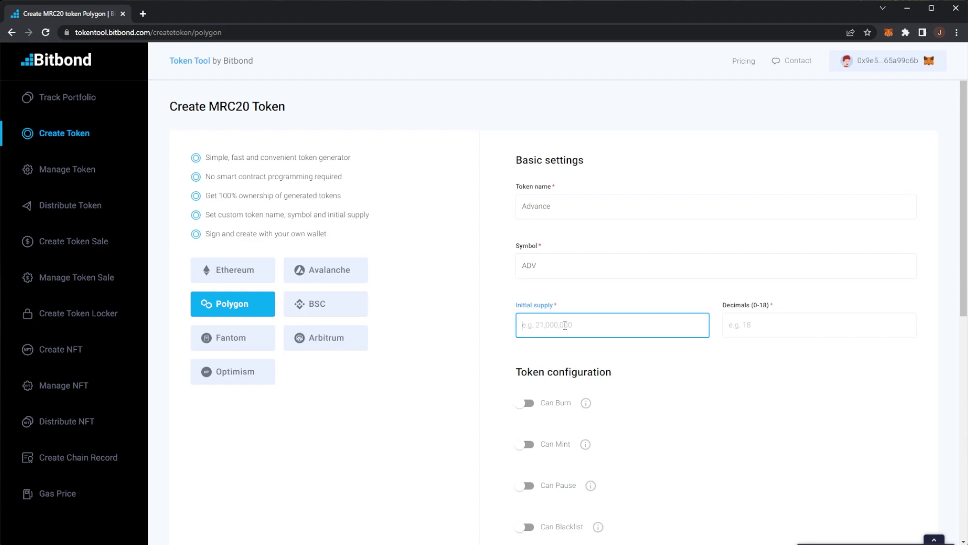
type("100,000,000")
left_click(767, 315)
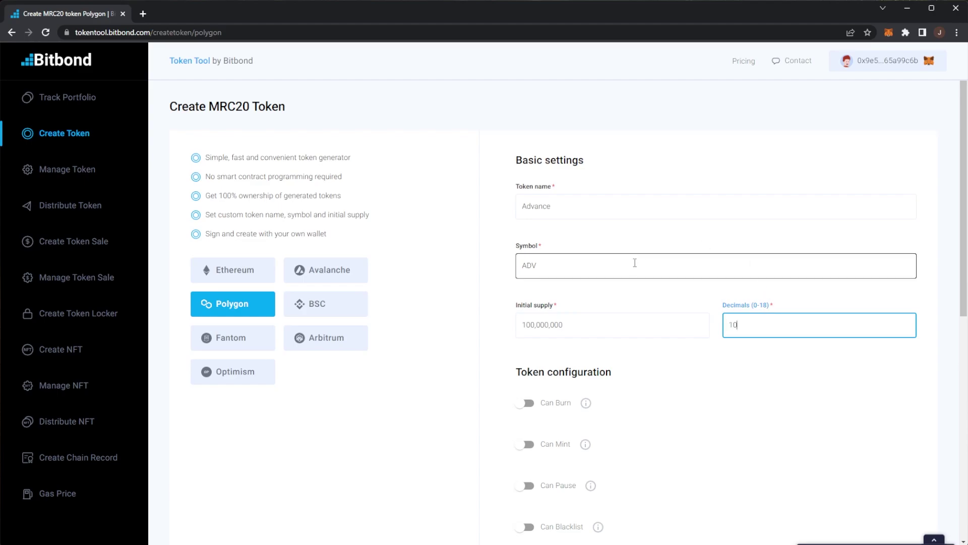
Switch on Can Burn and Can Mint and review the feature tooltips.
scroll(634, 262, "down", 4)
left_click_drag(516, 160, 611, 160)
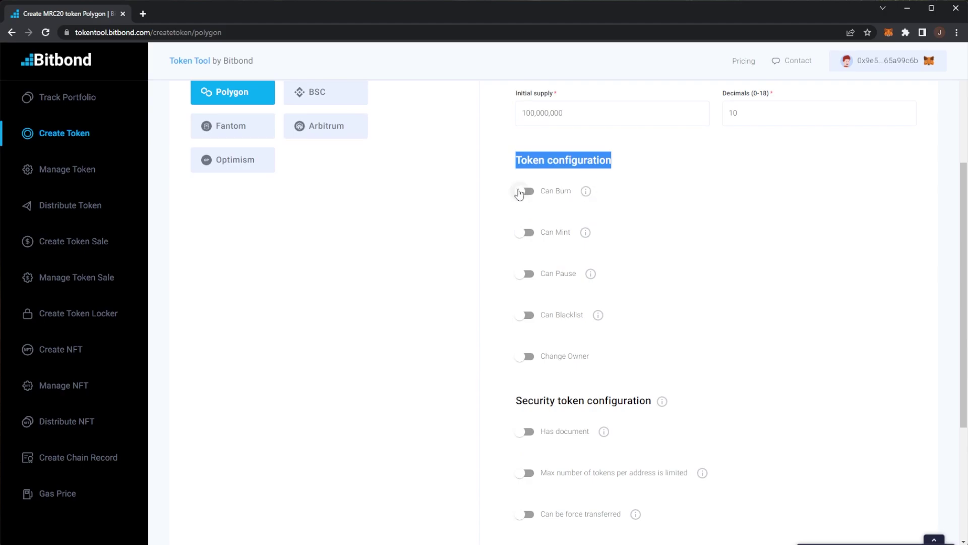
left_click(520, 193)
mouse_move(588, 194)
left_click(521, 233)
mouse_move(588, 234)
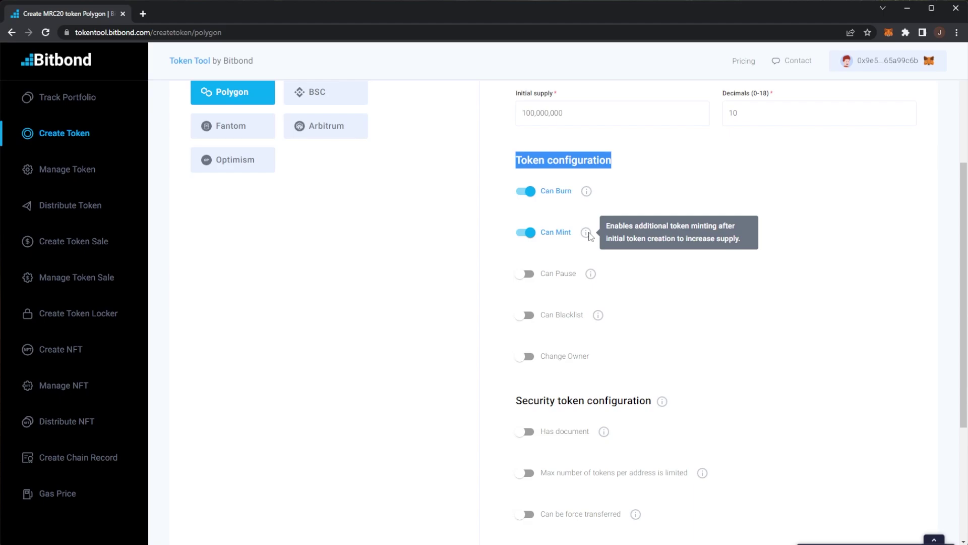
mouse_move(592, 279)
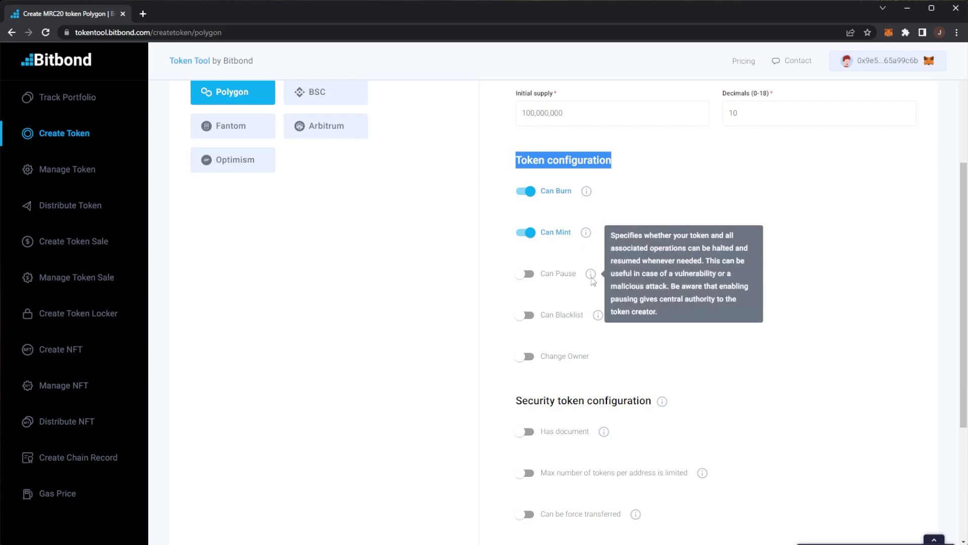
mouse_move(599, 320)
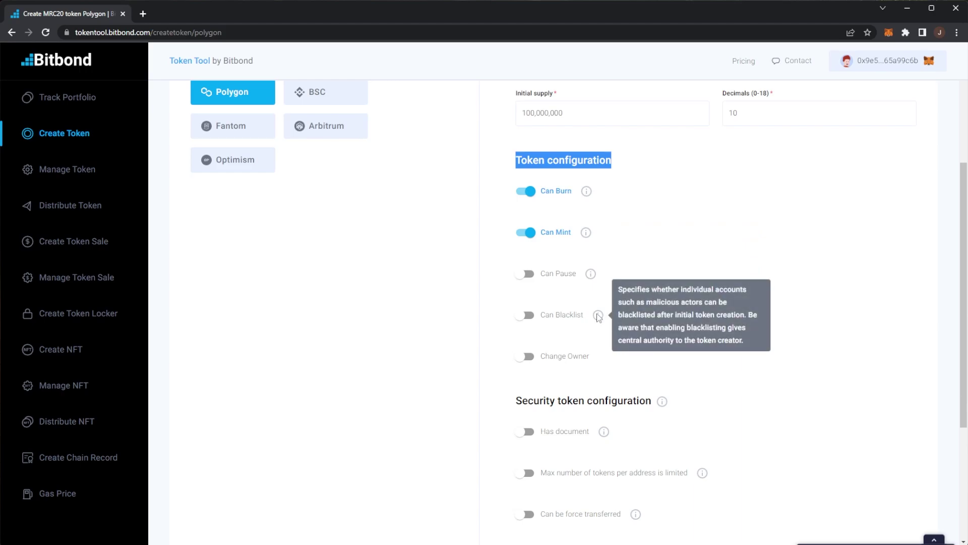
Read the security-token cost note, leaving attached-document and other security options off.
scroll(501, 324, "down", 4)
left_click_drag(653, 191, 614, 194)
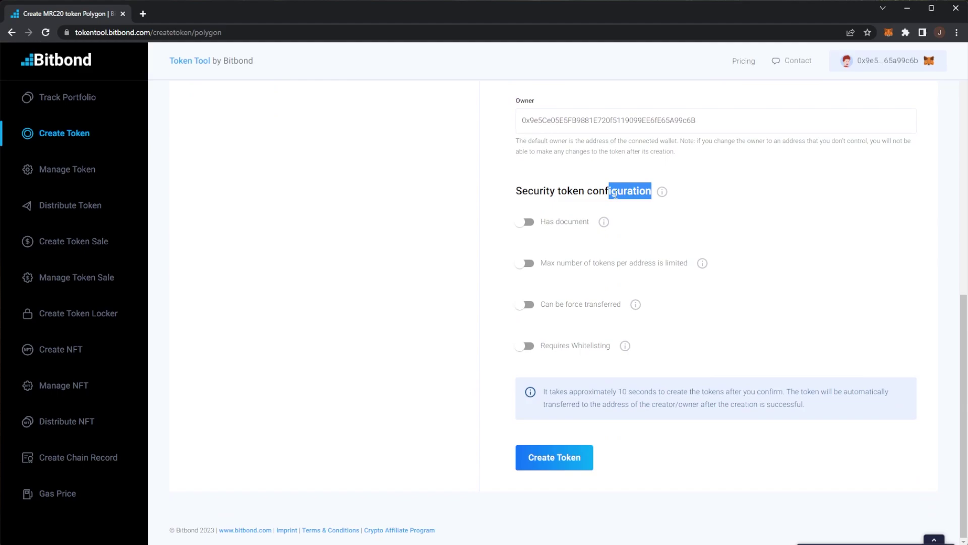
left_click(661, 194)
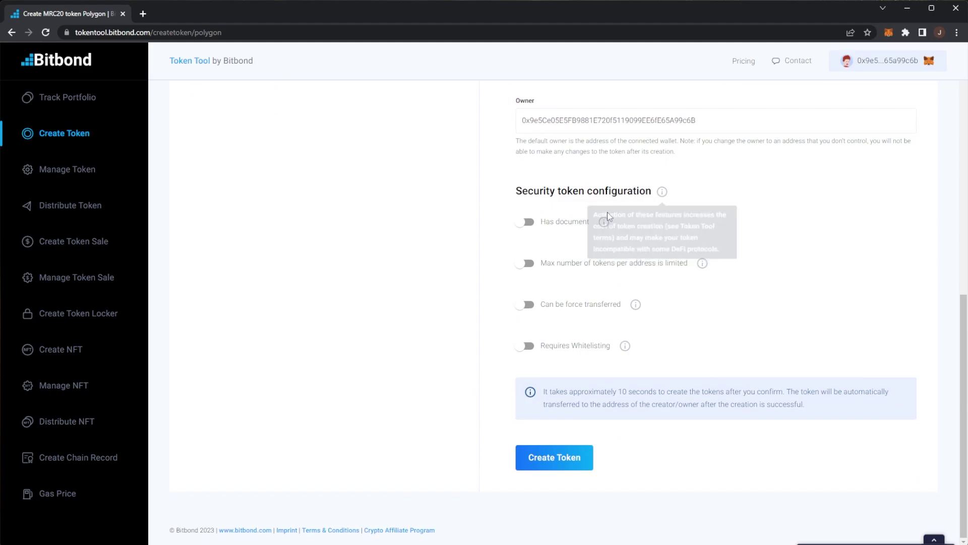
mouse_move(614, 222)
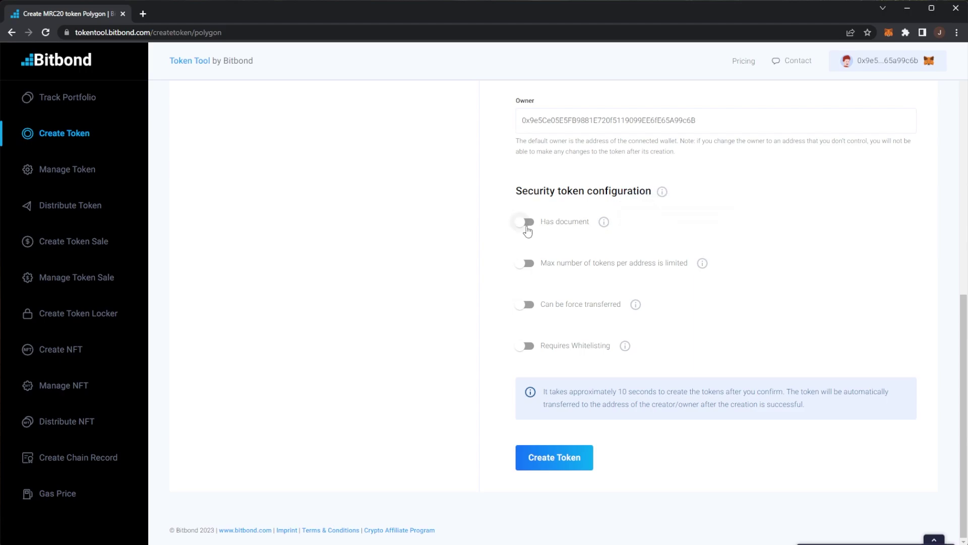
left_click(526, 223)
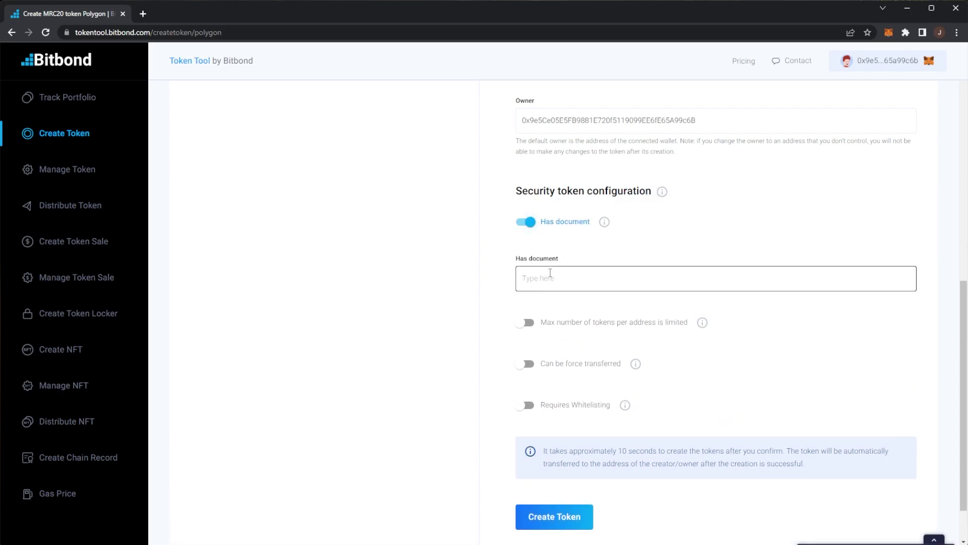
left_click(526, 222)
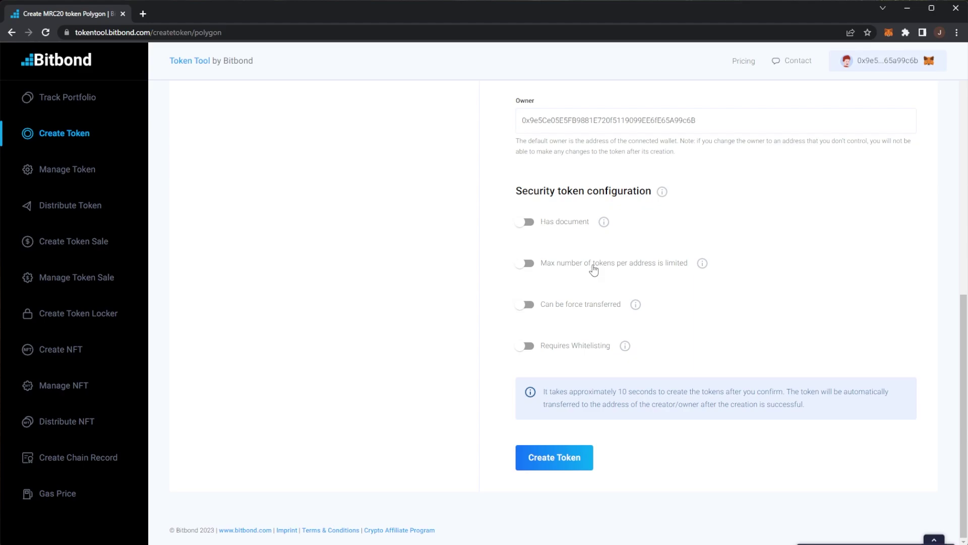
mouse_move(703, 266)
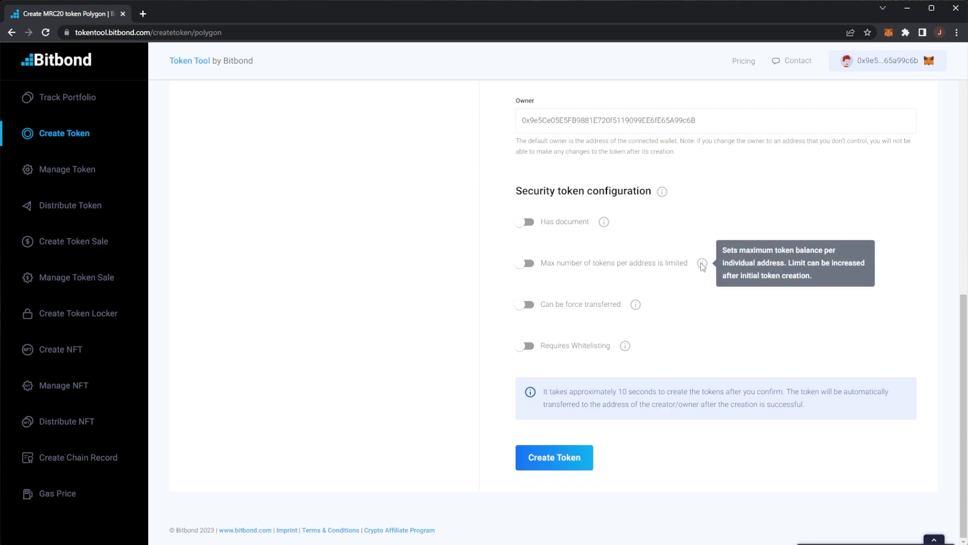
mouse_move(635, 306)
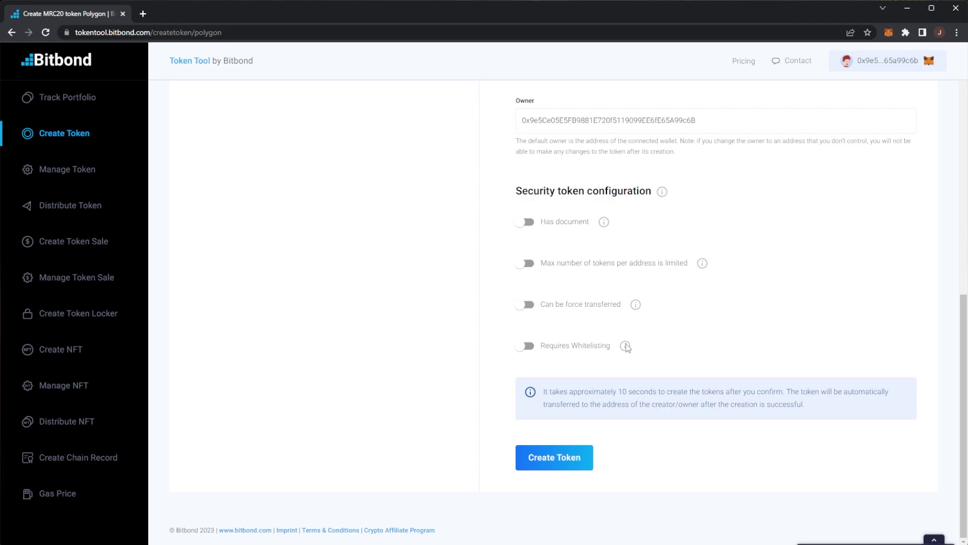
mouse_move(627, 350)
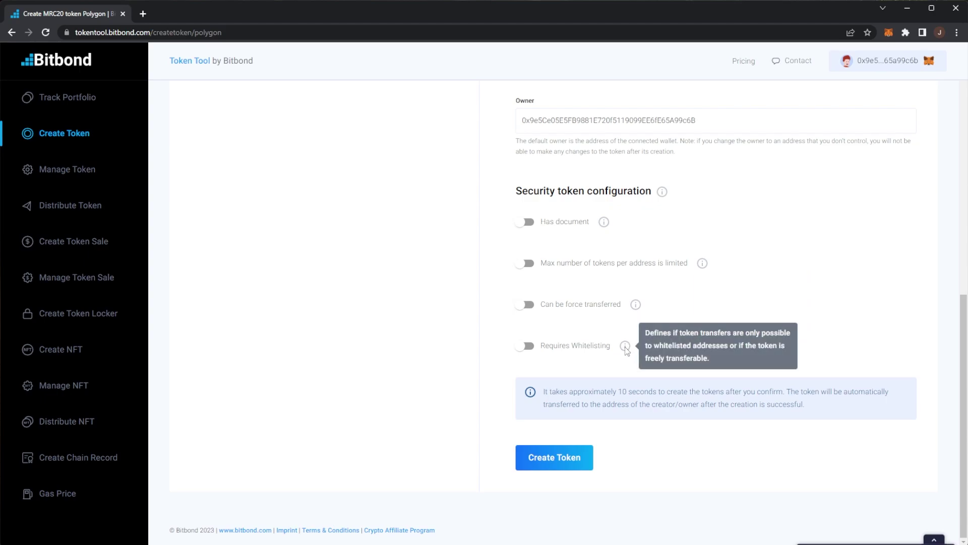
scroll(695, 363, "up", 10)
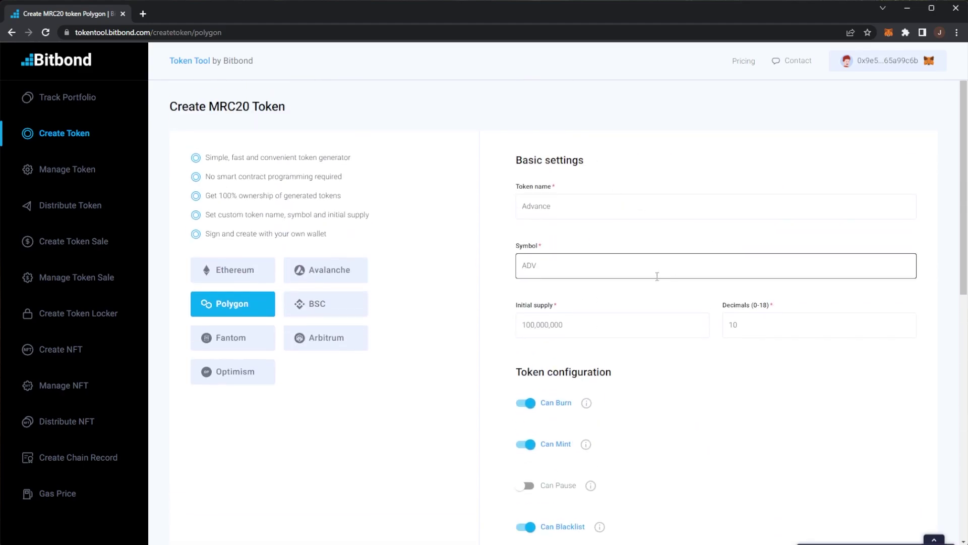
Create the Advance (ADV) token and confirm its contract deployment in MetaMask.
left_click_drag(552, 206, 511, 214)
left_click(488, 255)
scroll(488, 254, "down", 10)
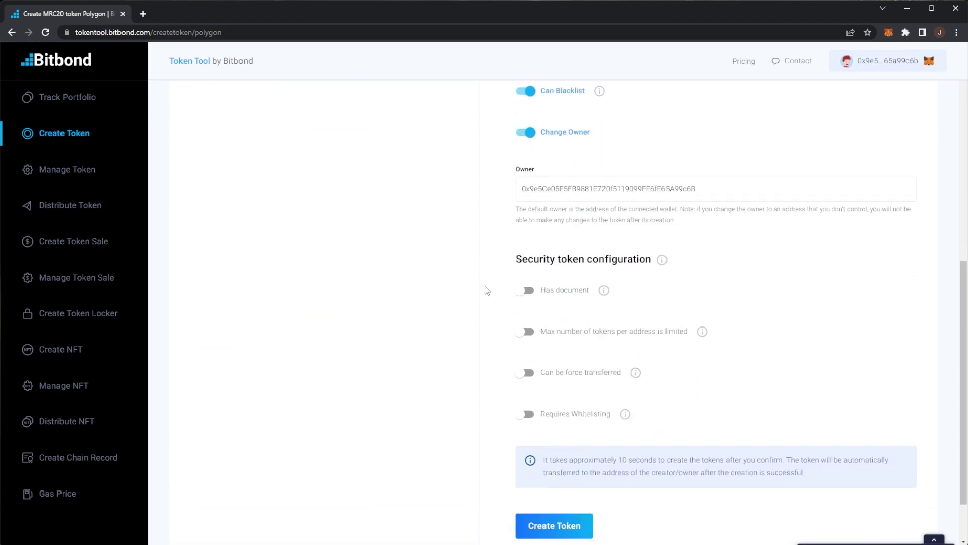
left_click(541, 462)
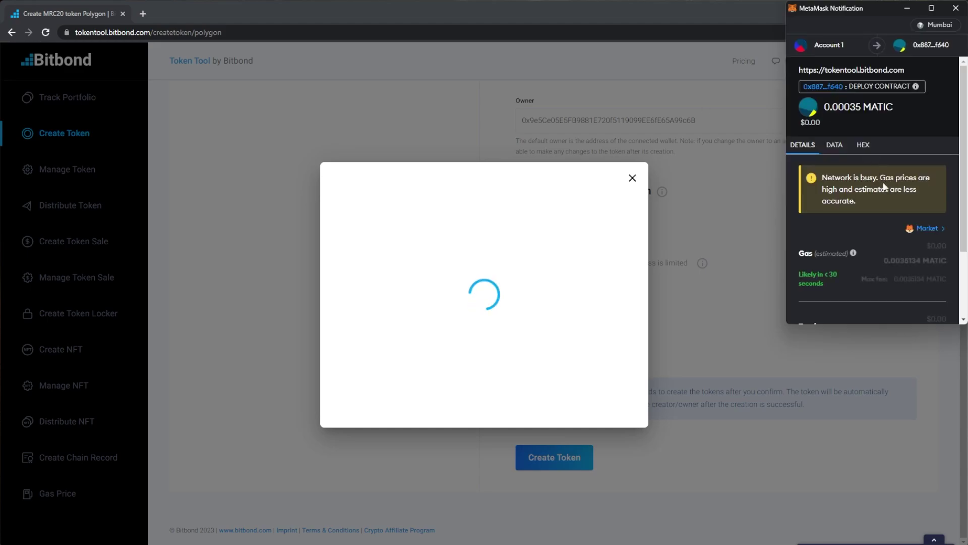
scroll(888, 190, "down", 1)
scroll(888, 185, "down", 1)
left_click(923, 304)
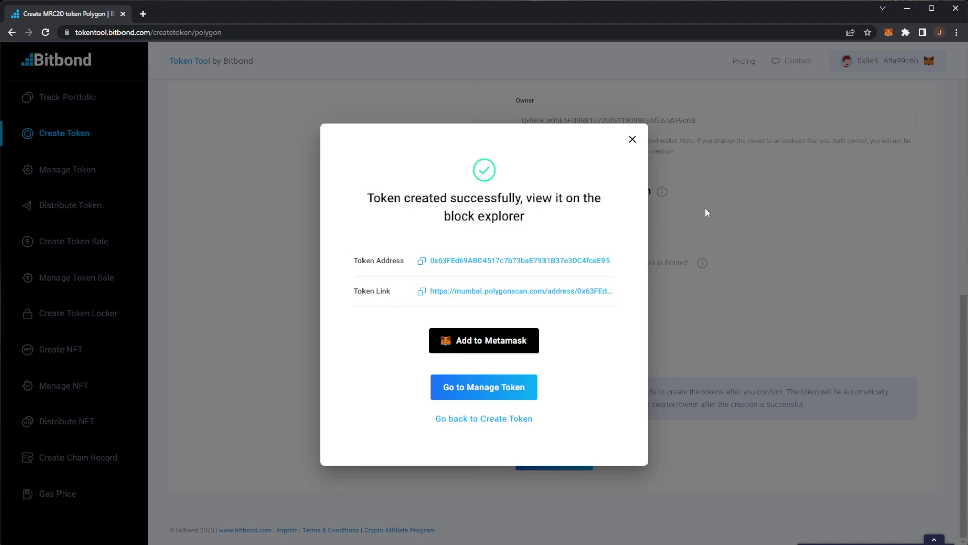
Open the new ADV token's Polygonscan page in a second browser tab.
left_click_drag(365, 191, 544, 222)
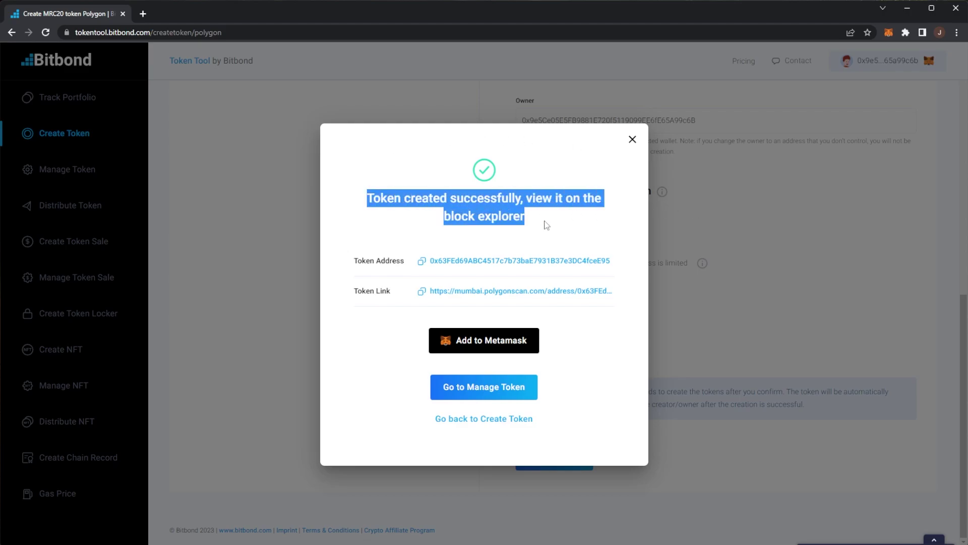
left_click(541, 226)
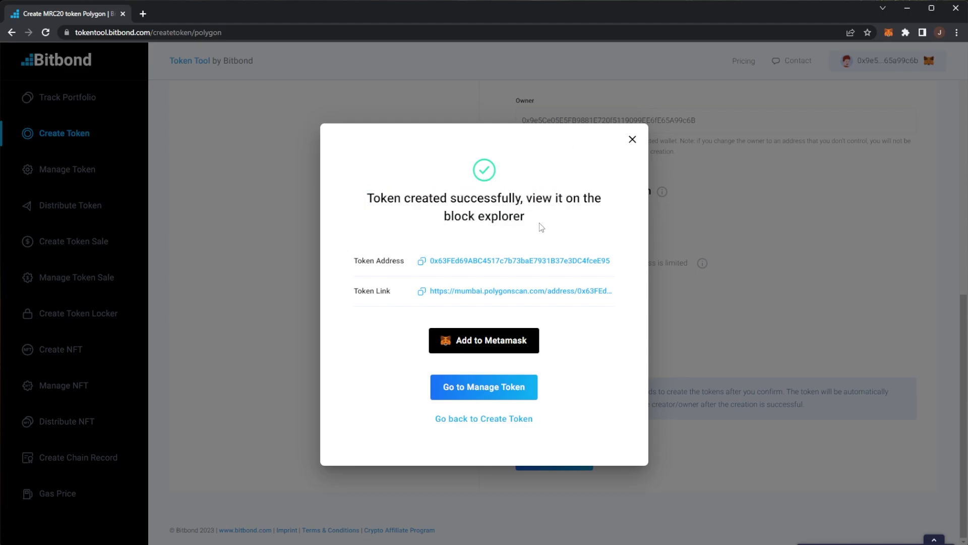
left_click(508, 293)
left_click(196, 14)
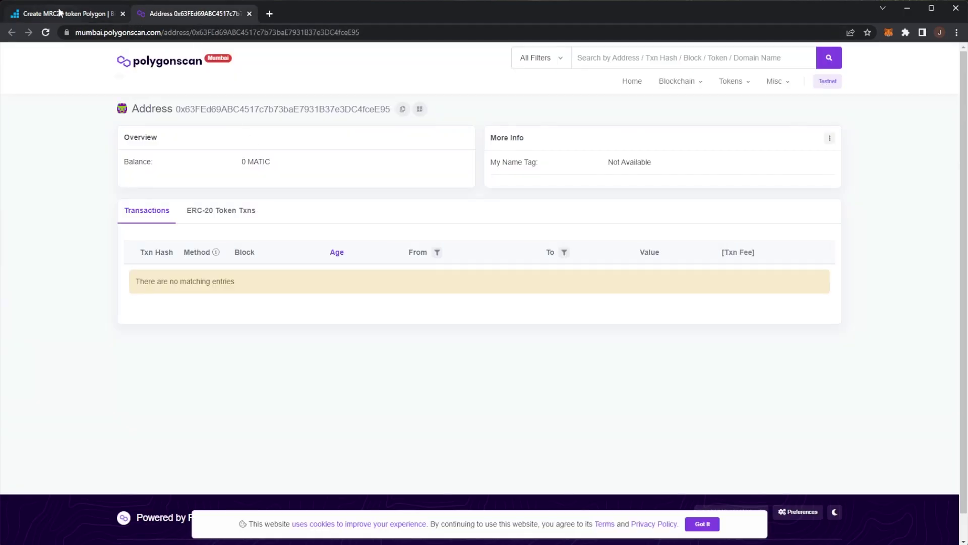
Copy the ADV contract address, then decline the MetaMask token import and dismiss the message.
left_click(77, 8)
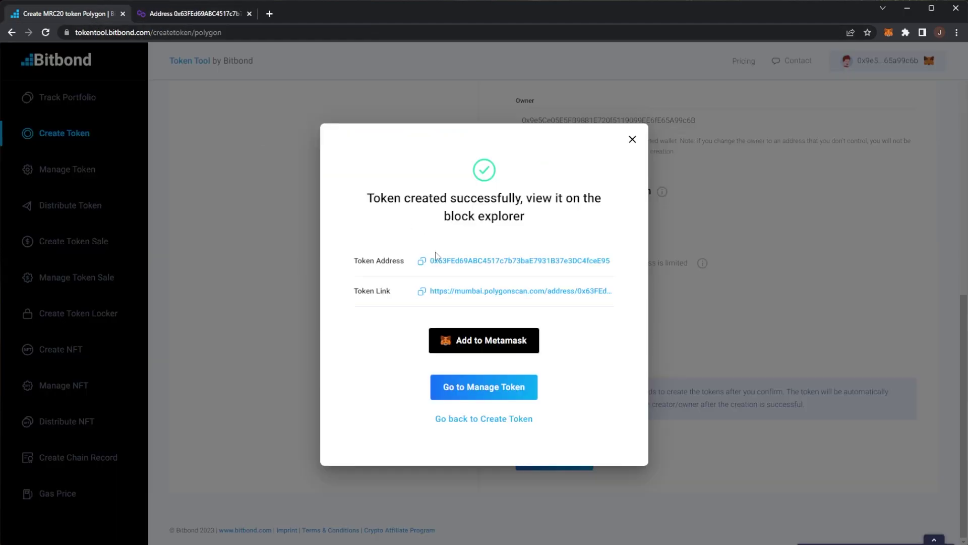
left_click(421, 261)
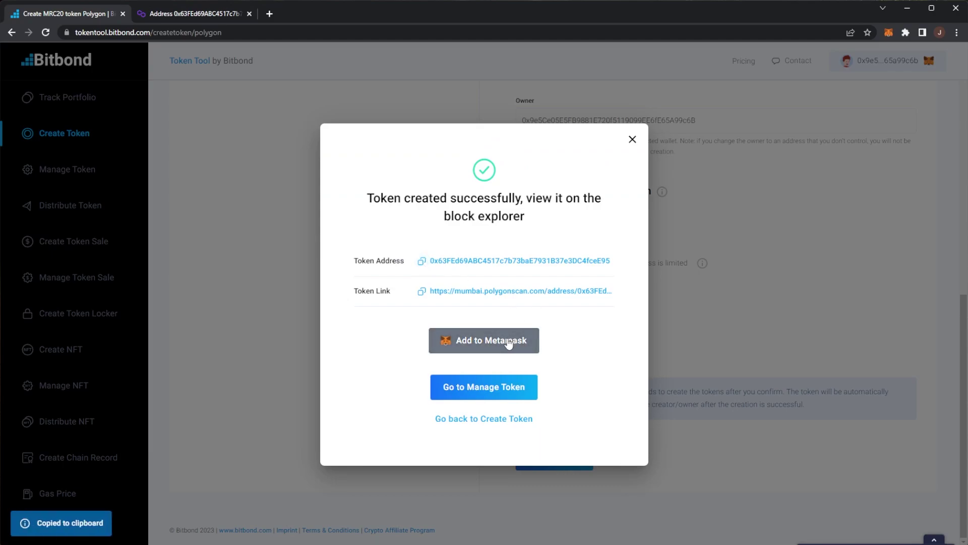
left_click(510, 339)
left_click(505, 341)
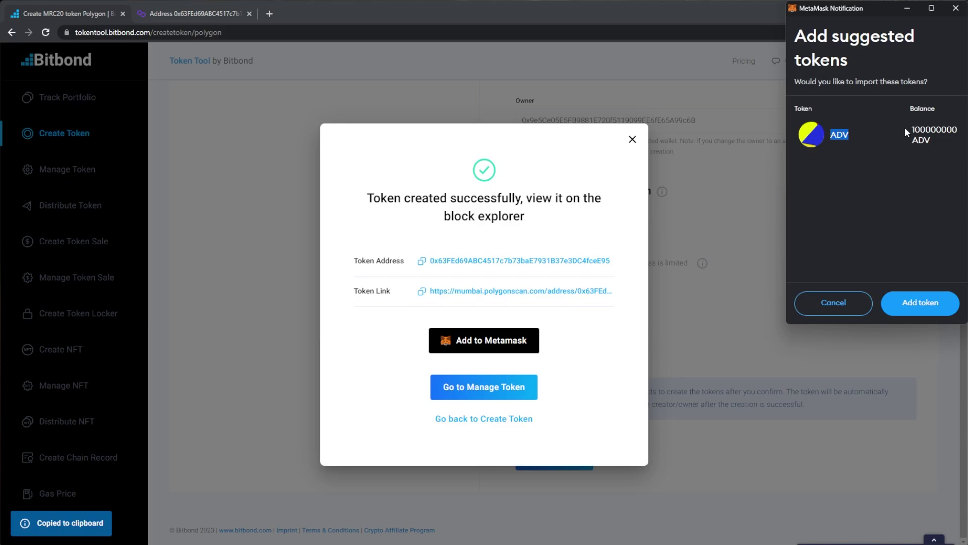
double_click(934, 129)
left_click(841, 304)
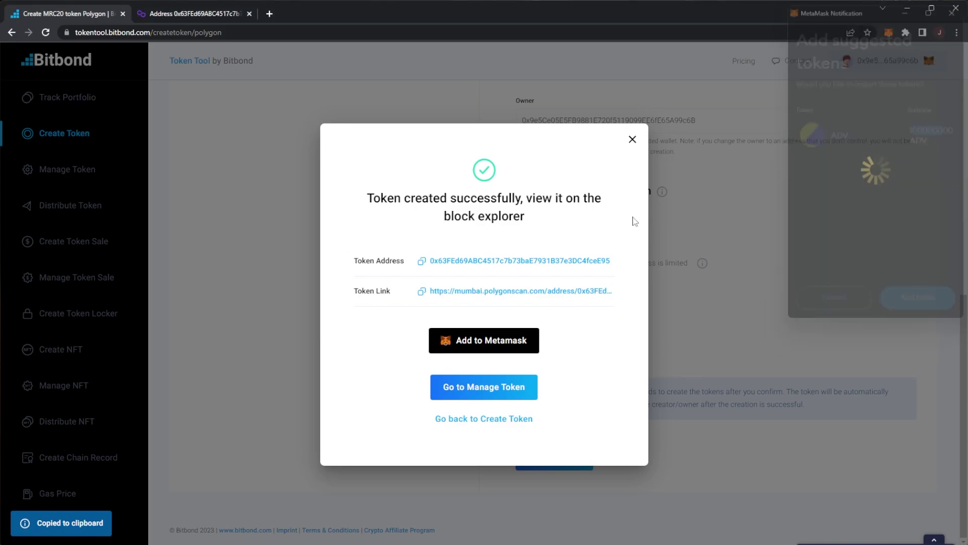
left_click(632, 139)
Pick the saved ADV contract address under Manage tokens and continue to its Manage Token page.
left_click(65, 172)
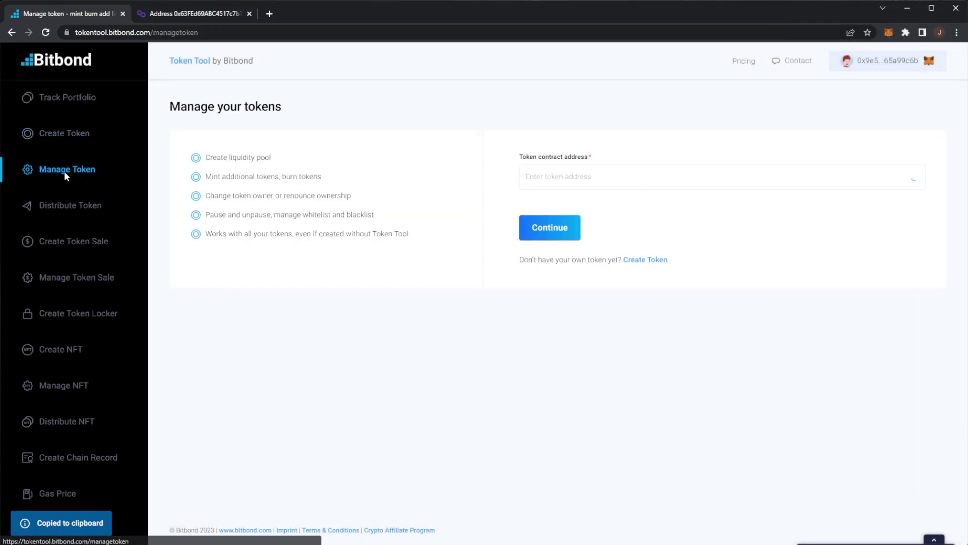
left_click(623, 179)
left_click(544, 207)
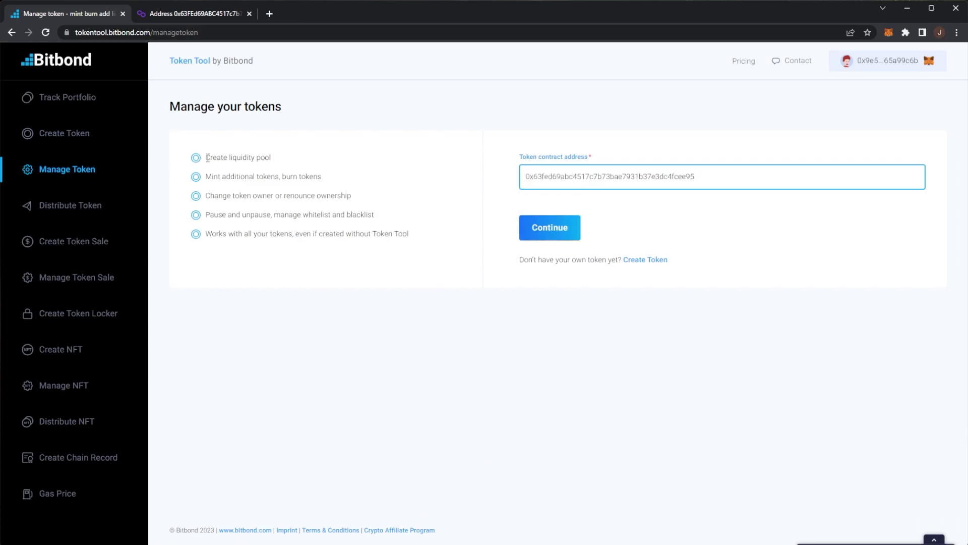
mouse_move(208, 158)
left_mouse_down()
mouse_move(296, 156)
mouse_move(261, 176)
mouse_move(205, 176)
mouse_move(219, 197)
mouse_move(411, 205)
left_mouse_up()
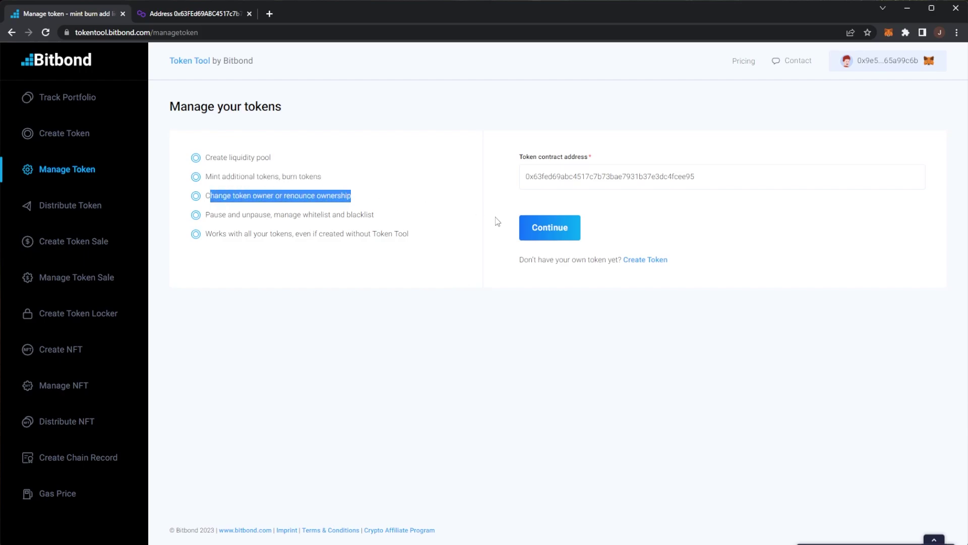
left_click(563, 235)
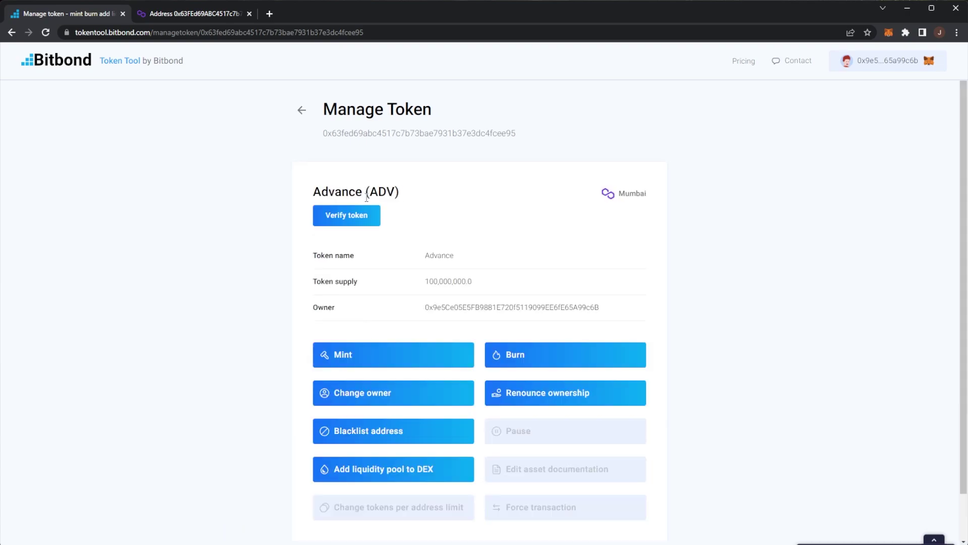
Preview the Mint and Burn forms for ADV (100,000,000.0 supply), closing both unchanged.
left_click(356, 362)
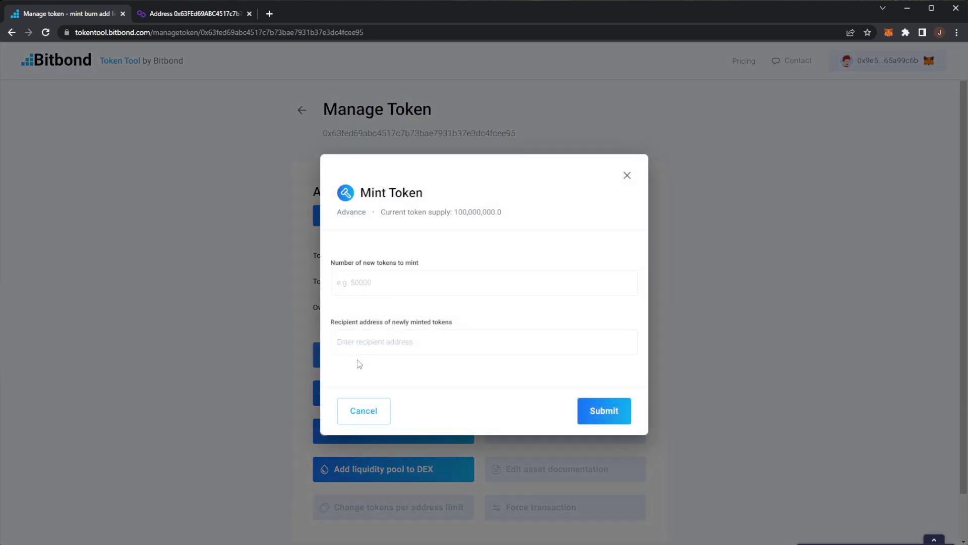
left_click_drag(345, 262, 416, 263)
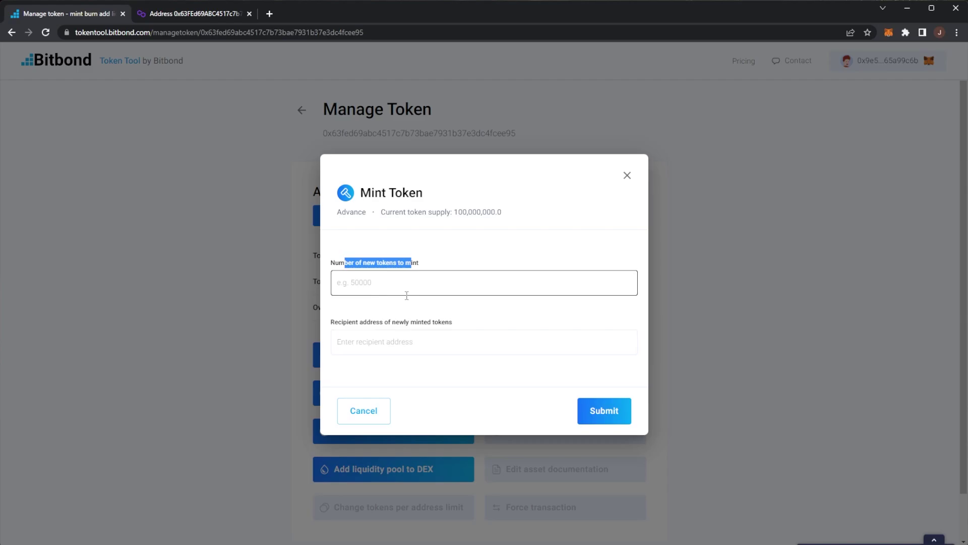
left_click(404, 341)
left_click(627, 175)
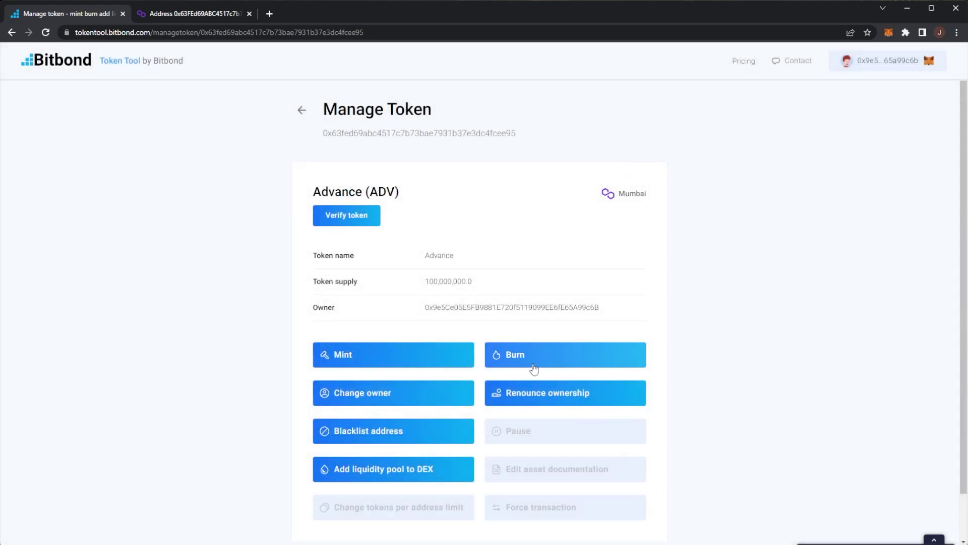
left_click(533, 364)
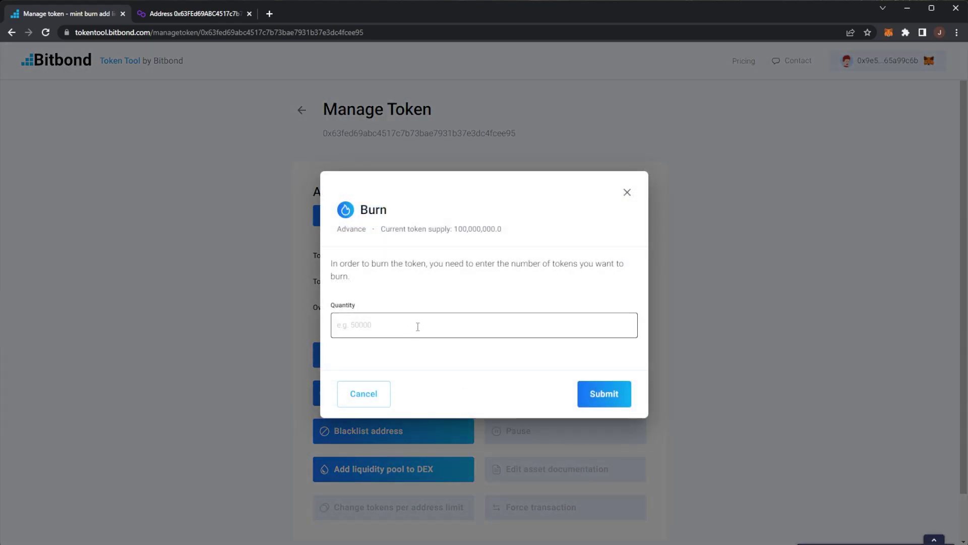
left_click_drag(452, 228, 507, 232)
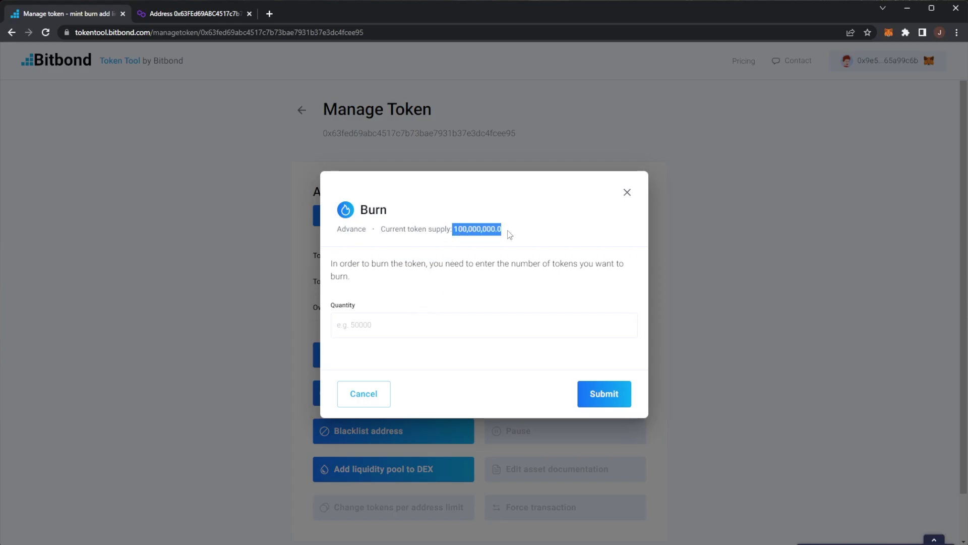
left_click(387, 315)
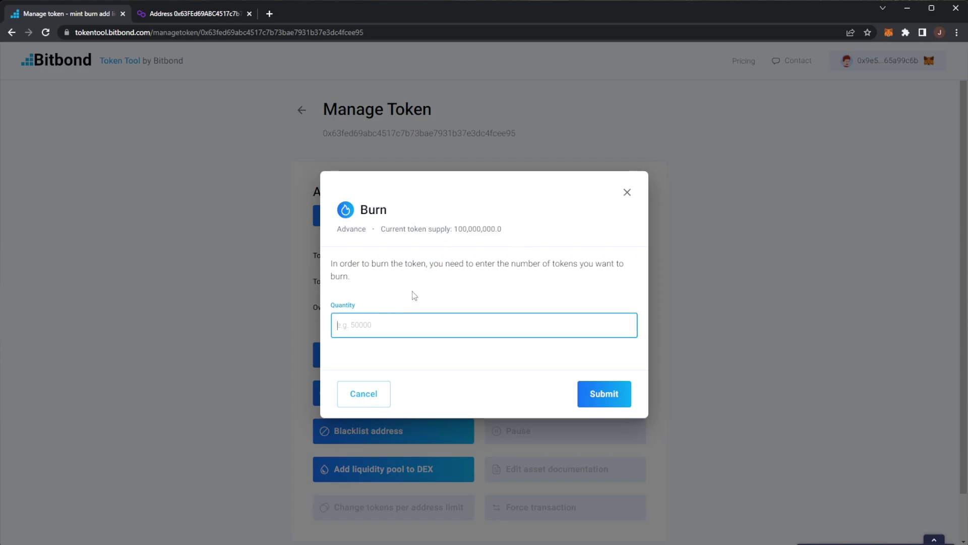
left_click(626, 192)
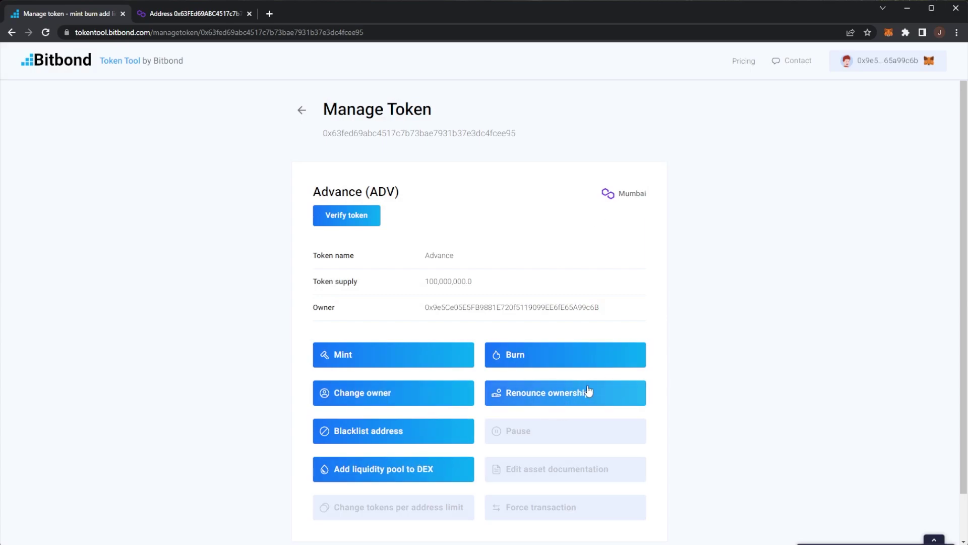
scroll(431, 426, "down", 1)
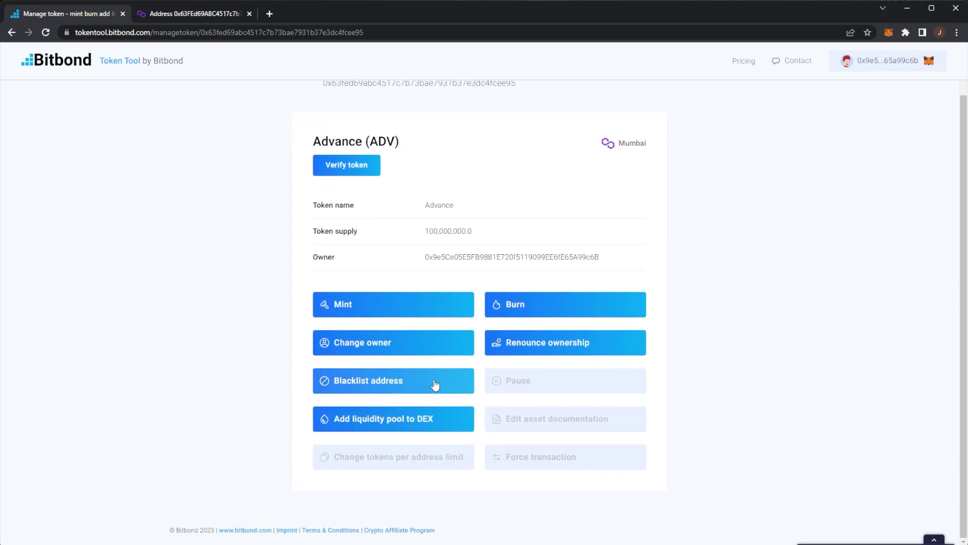
scroll(534, 230, "up", 1)
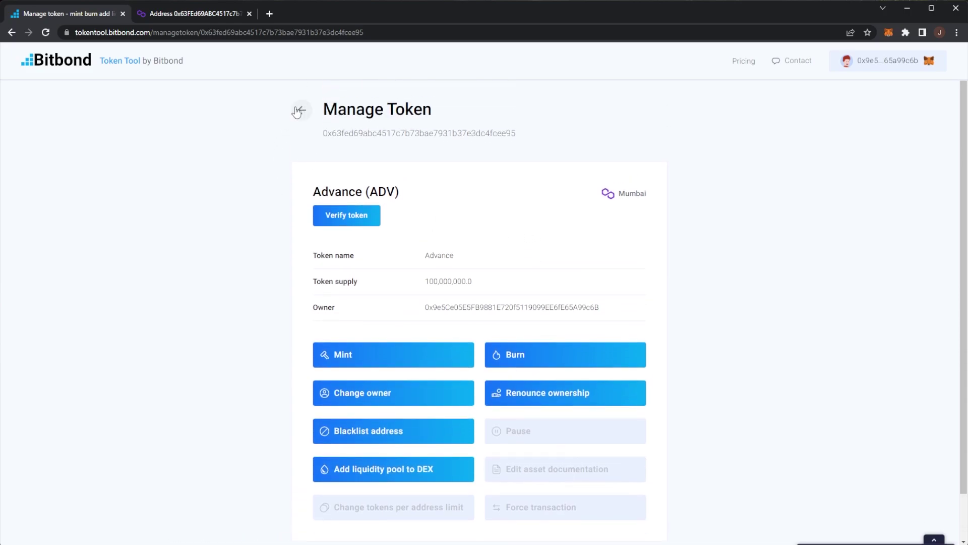
Open the multisend Distribute Token page and choose ADV as the token to distribute.
left_click(301, 109)
left_click(92, 214)
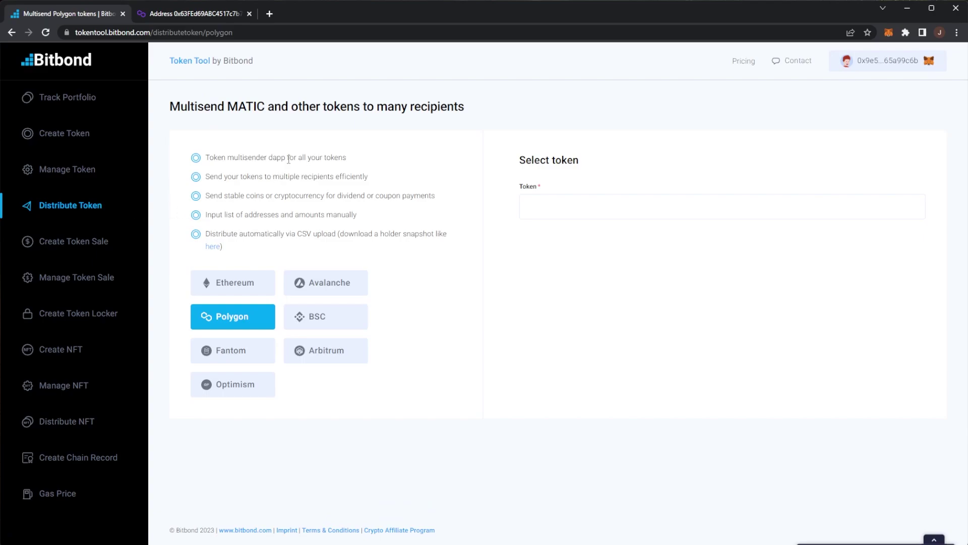
left_click_drag(243, 158, 353, 155)
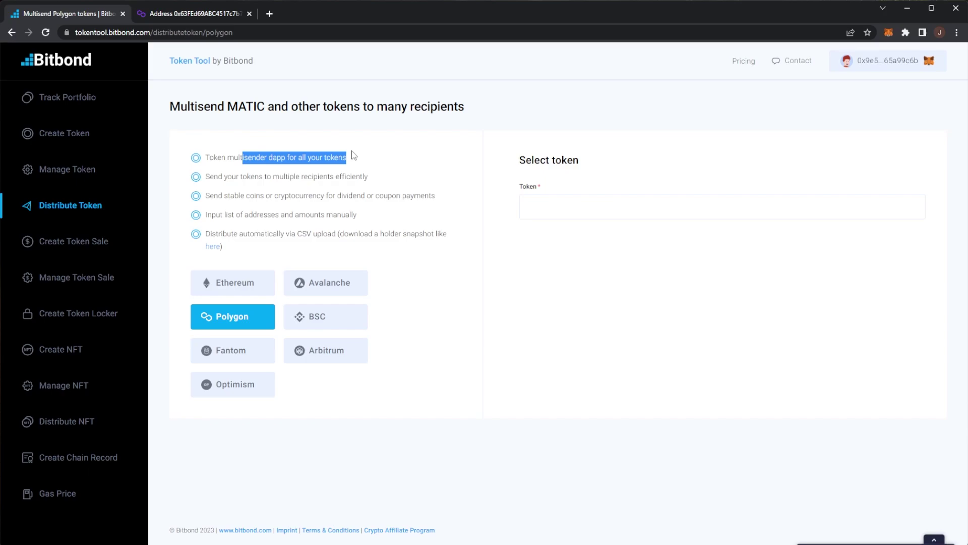
left_click(576, 195)
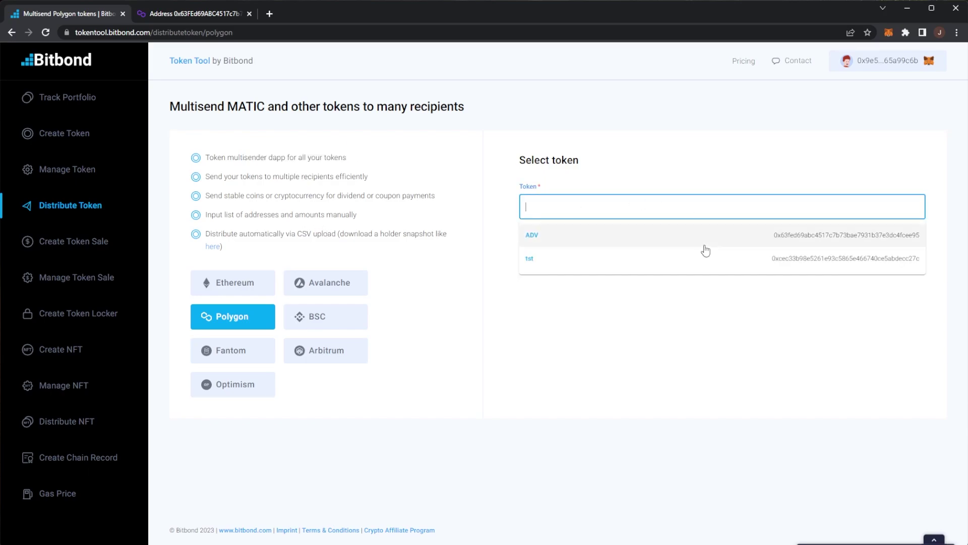
left_click(574, 240)
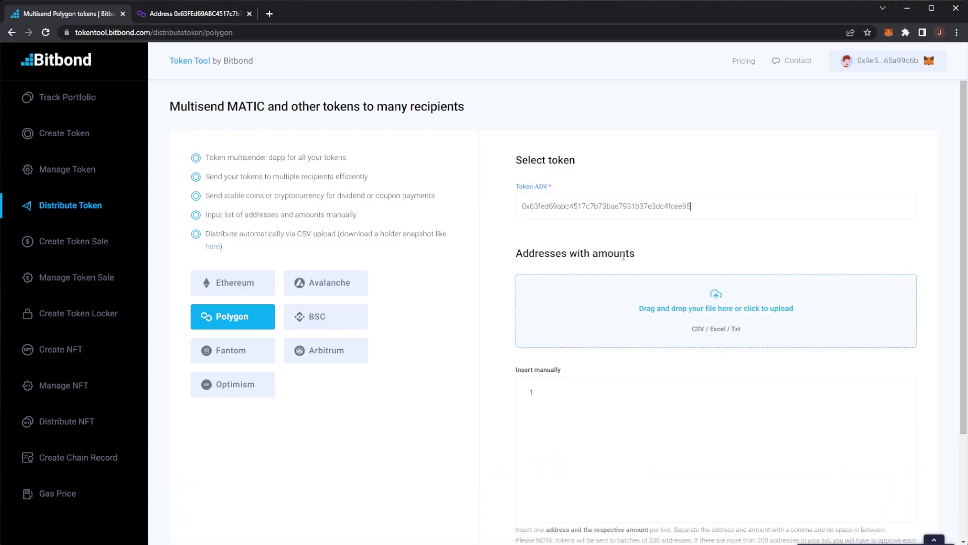
Paste a wallet address on two lines of the manual recipient list, then delete them all.
scroll(643, 279, "down", 1)
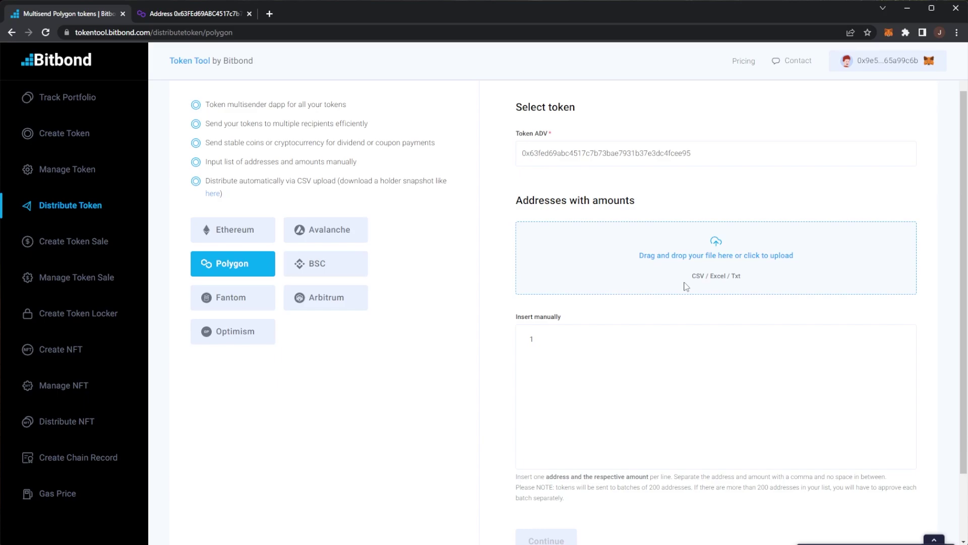
left_click(681, 355)
key("ctrl+v")
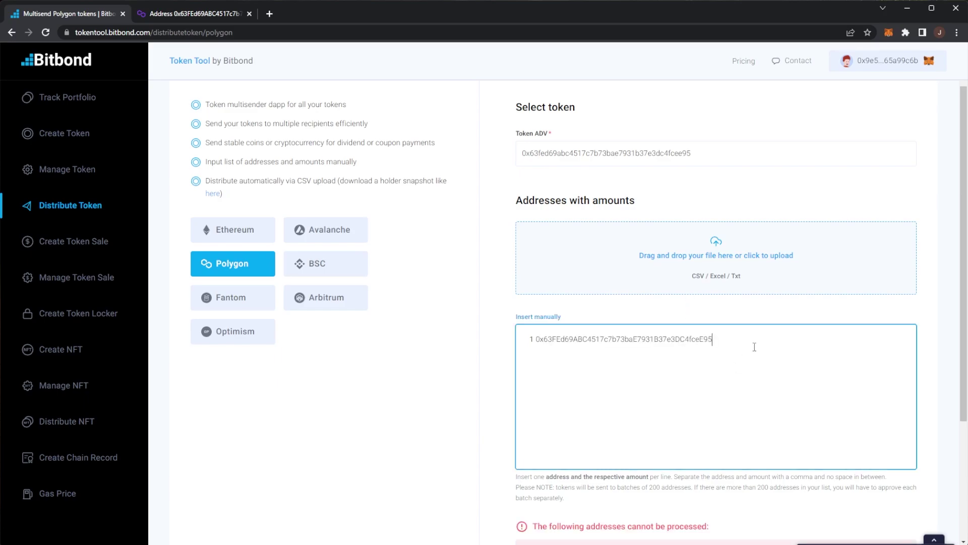
key("Return")
type("0x63FEd69ABC4517c7b73baE7931B37e3DC4fceE95")
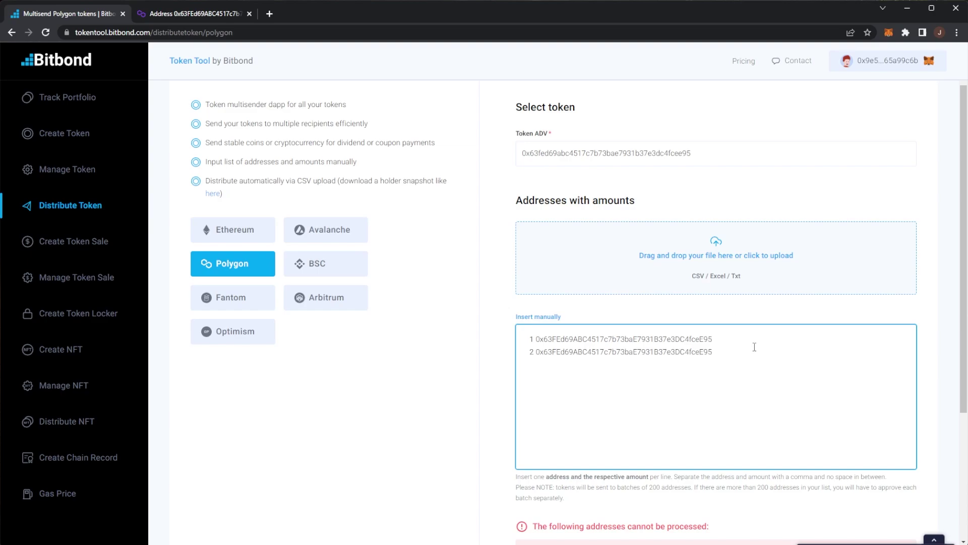
key("ctrl+a")
key("BackSpace")
scroll(719, 372, "down", 2)
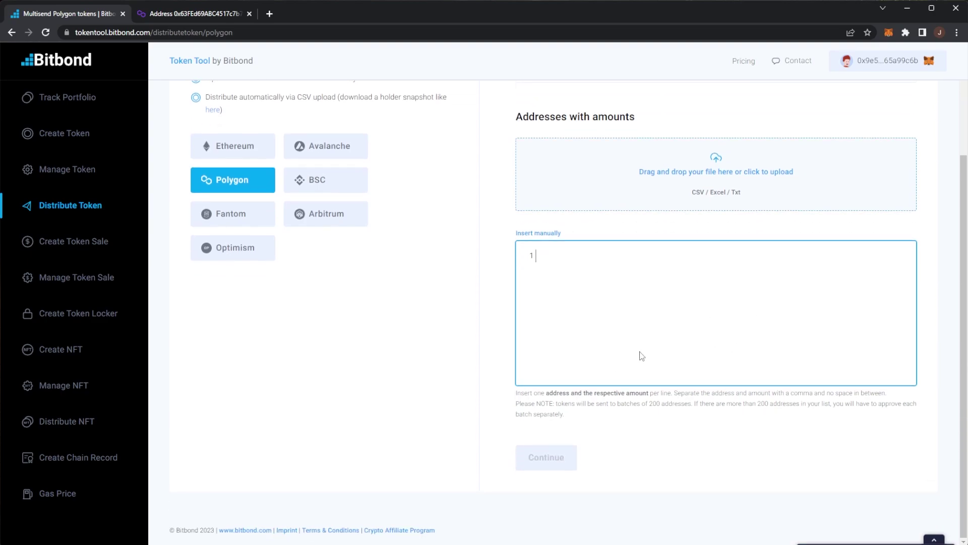
scroll(493, 352, "up", 3)
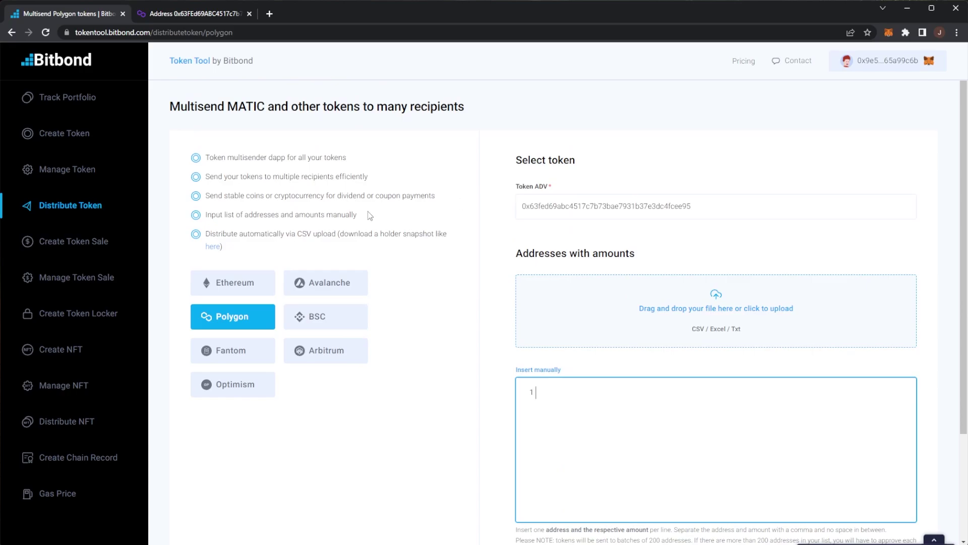
Open Create Token Sale and highlight its presale, crowdsale and ICO feature lines.
left_click(103, 241)
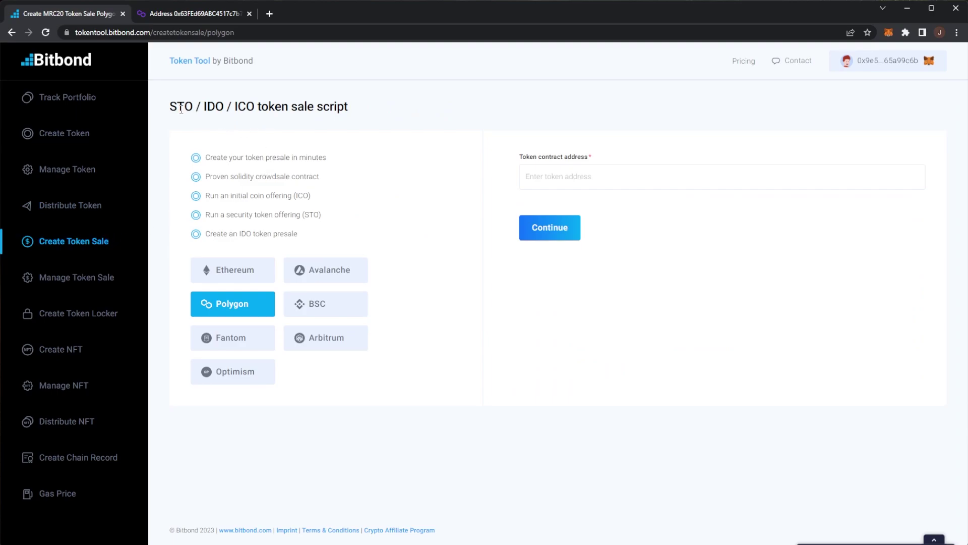
left_click_drag(170, 108, 364, 109)
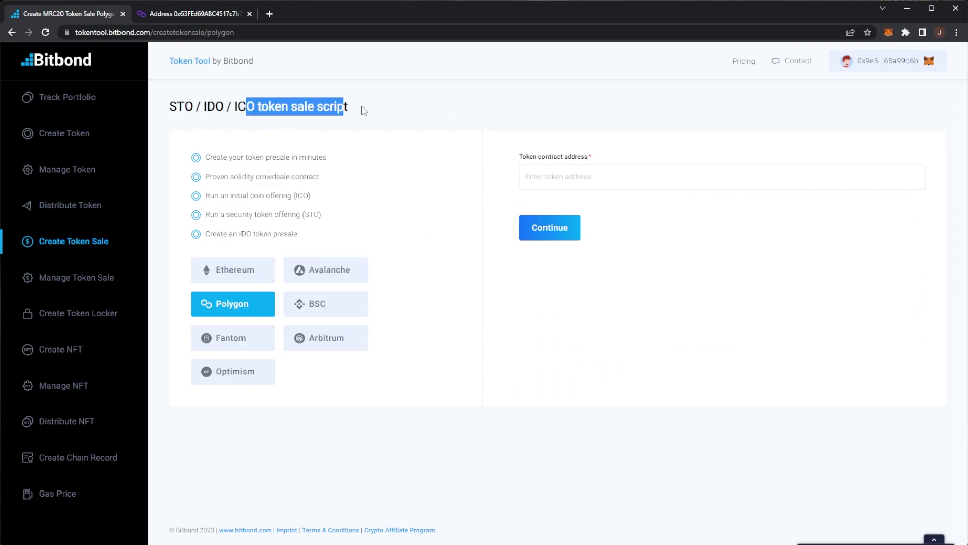
left_click(364, 109)
left_click_drag(233, 159, 333, 163)
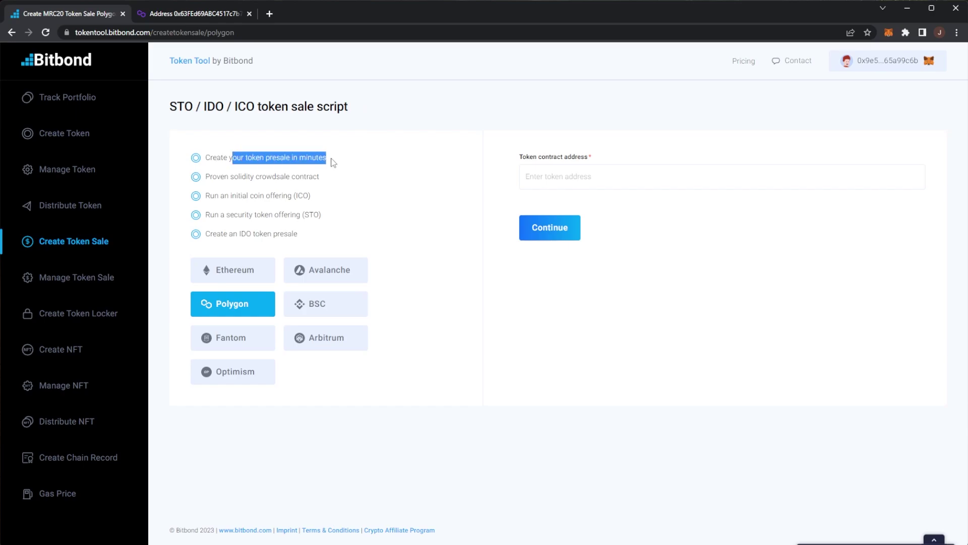
left_click_drag(262, 177, 320, 177)
left_click(320, 177)
left_click_drag(215, 197, 320, 219)
left_click(318, 202)
left_click(328, 219)
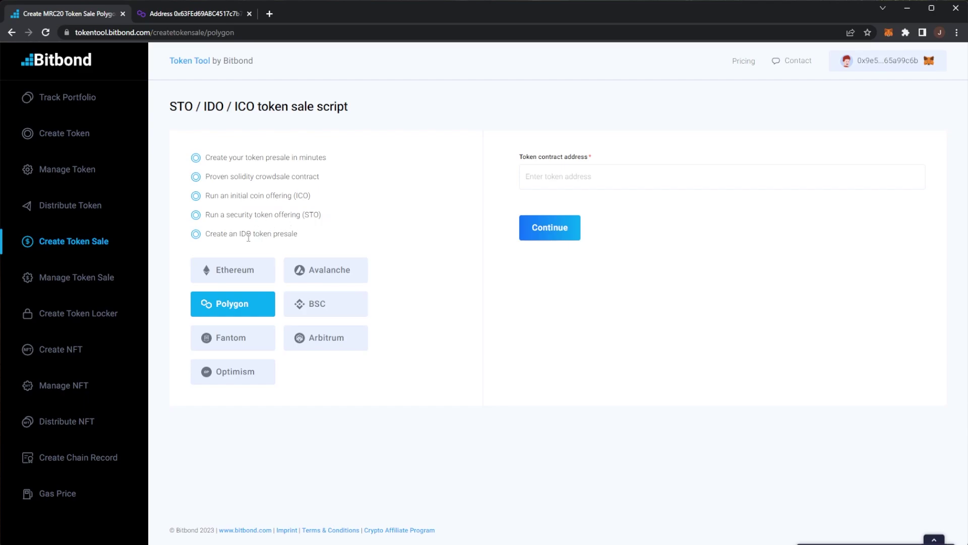
Select the saved ADV contract address and continue to the sale configuration form.
left_click(656, 177)
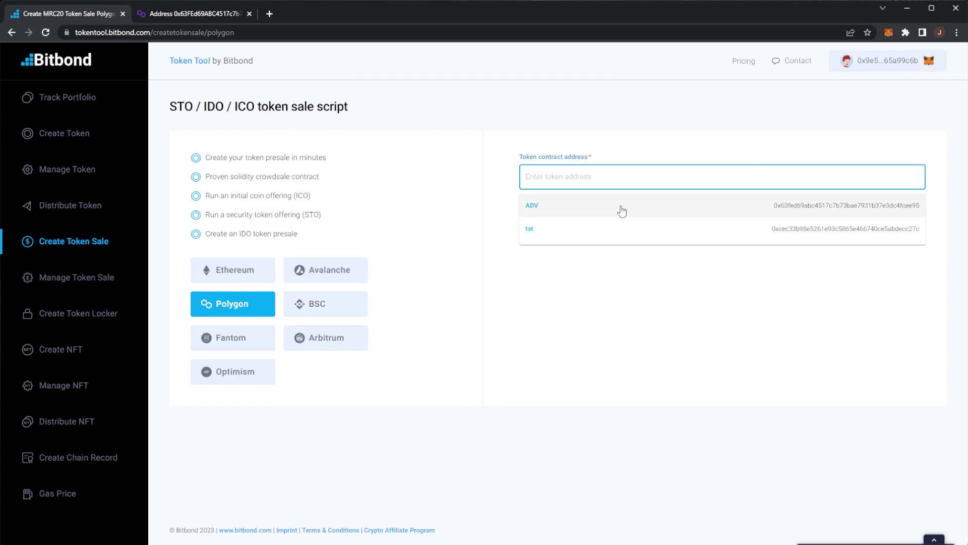
left_click(603, 204)
left_click(555, 227)
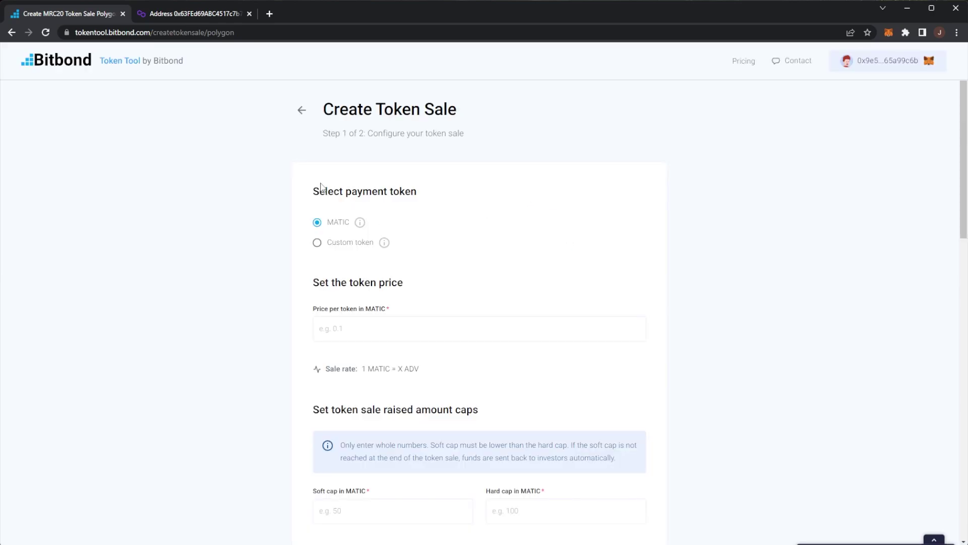
Set the ADV sale price to 0.1 MATIC per token.
left_click_drag(313, 188, 411, 185)
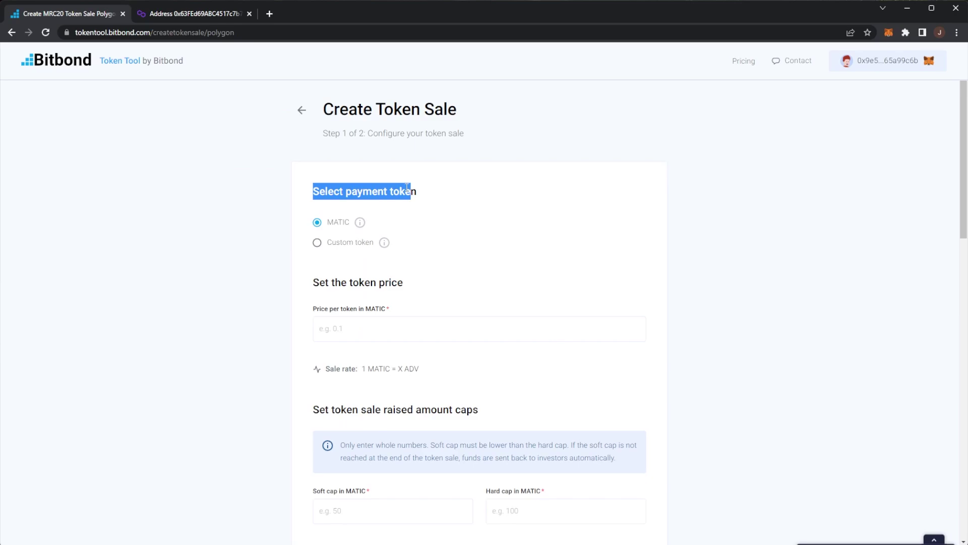
left_click(394, 330)
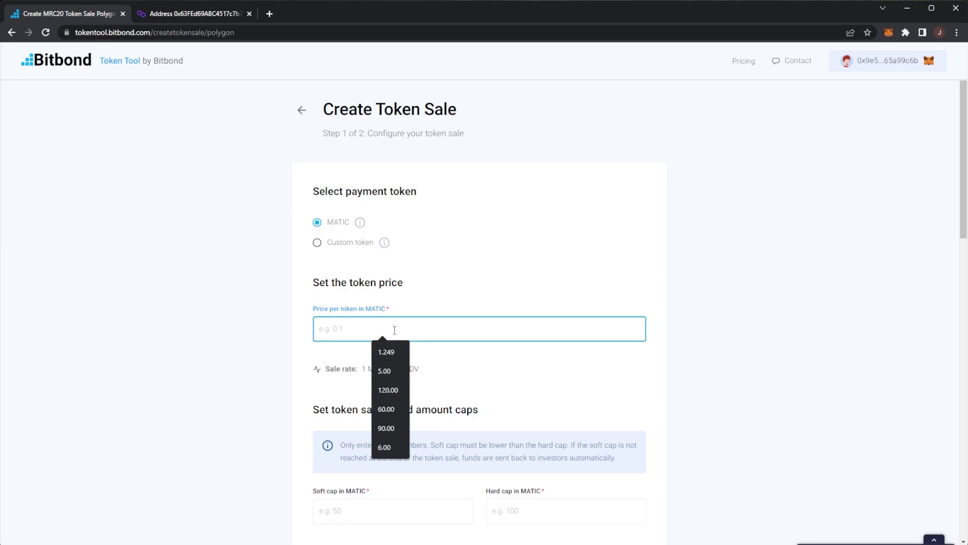
type("0.1")
left_click(432, 377)
scroll(443, 367, "down", 1)
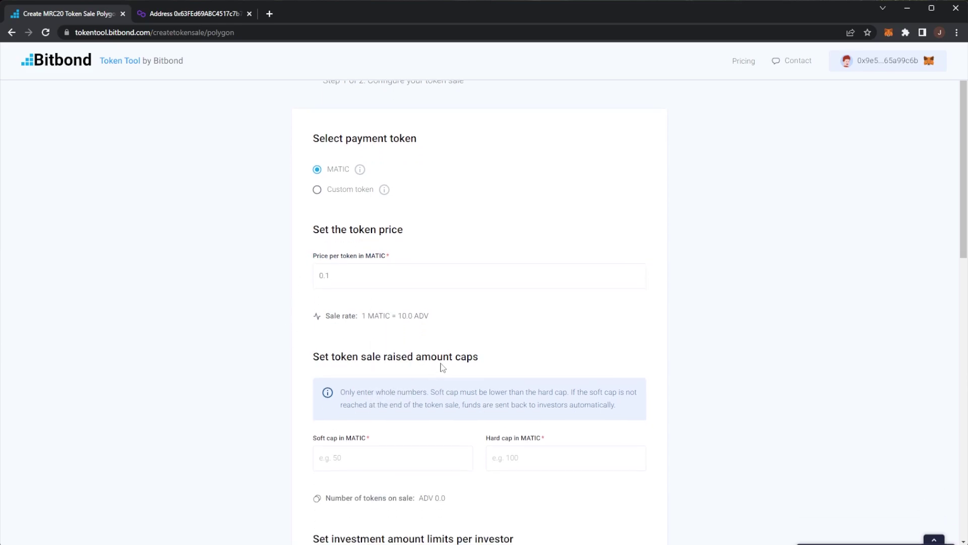
left_click_drag(429, 316, 398, 315)
scroll(391, 327, "up", 1)
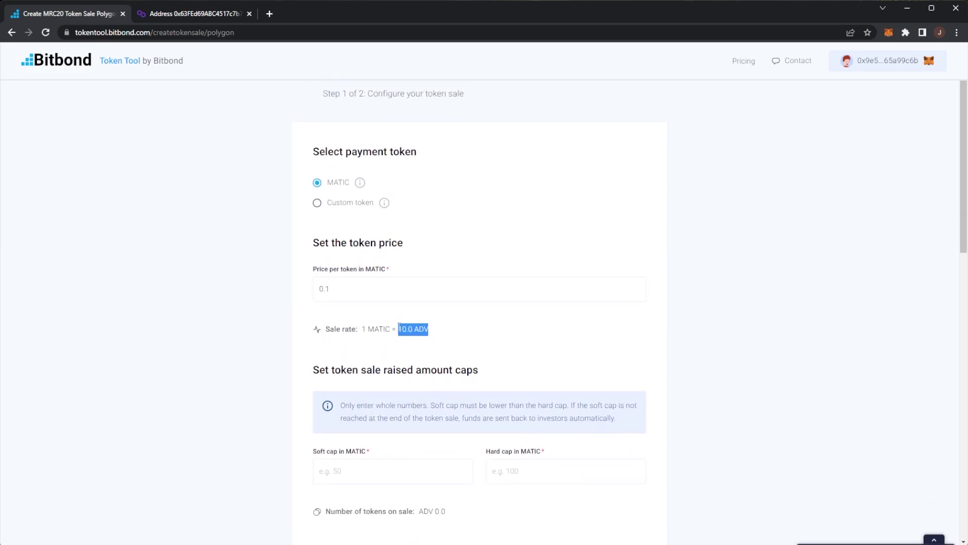
scroll(318, 277, "down", 4)
left_click_drag(319, 197, 467, 198)
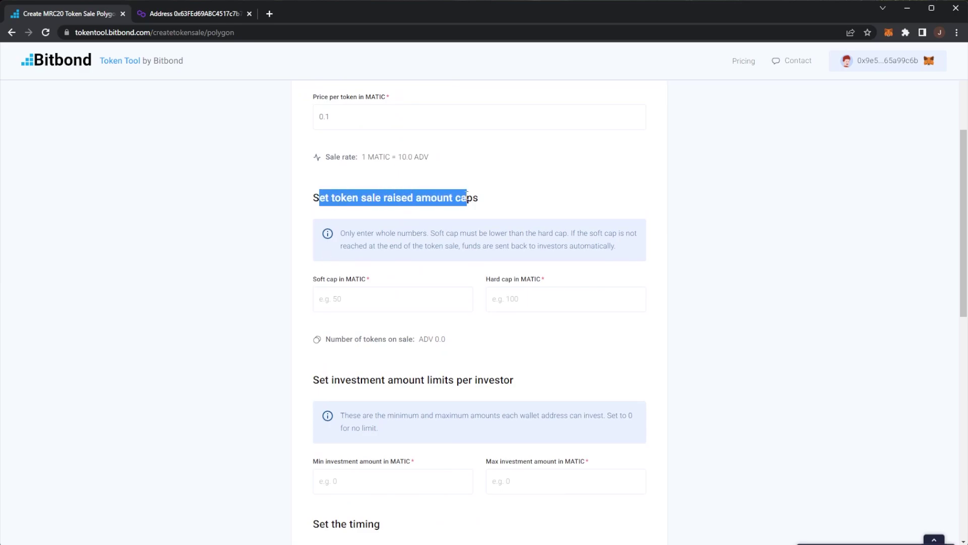
Set the soft cap to 10,000 MATIC and the hard cap to 100,000 MATIC.
left_click(361, 295)
type("100")
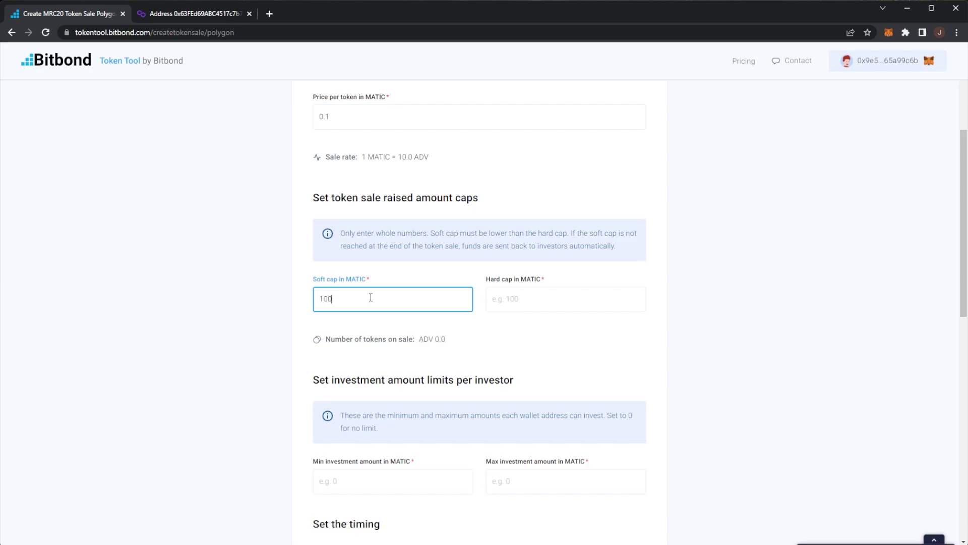
double_click(357, 296)
type("10000")
left_click(329, 289)
left_click_drag(330, 289, 382, 275)
left_click(542, 298)
type("1")
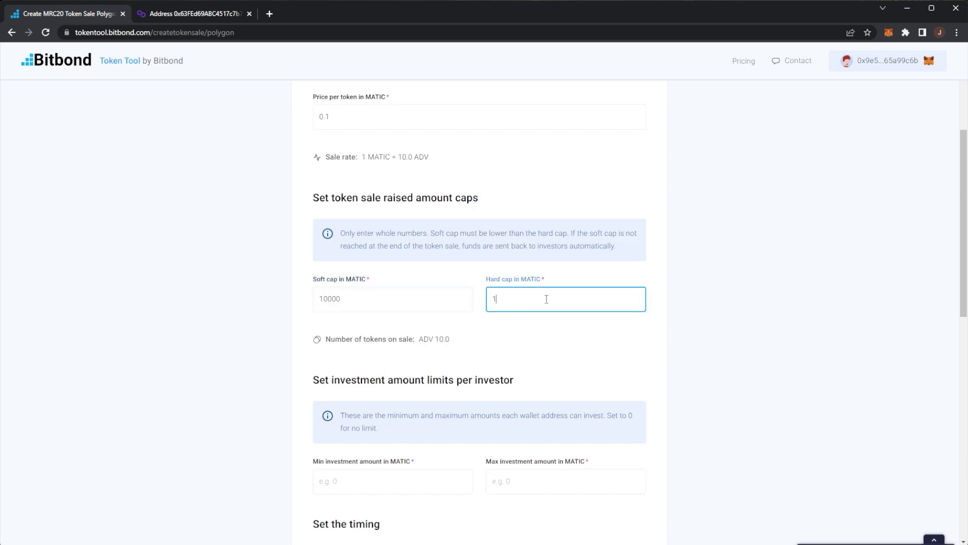
type("0000")
scroll(597, 302, "down", 1)
type("000")
left_click_drag(327, 291, 426, 286)
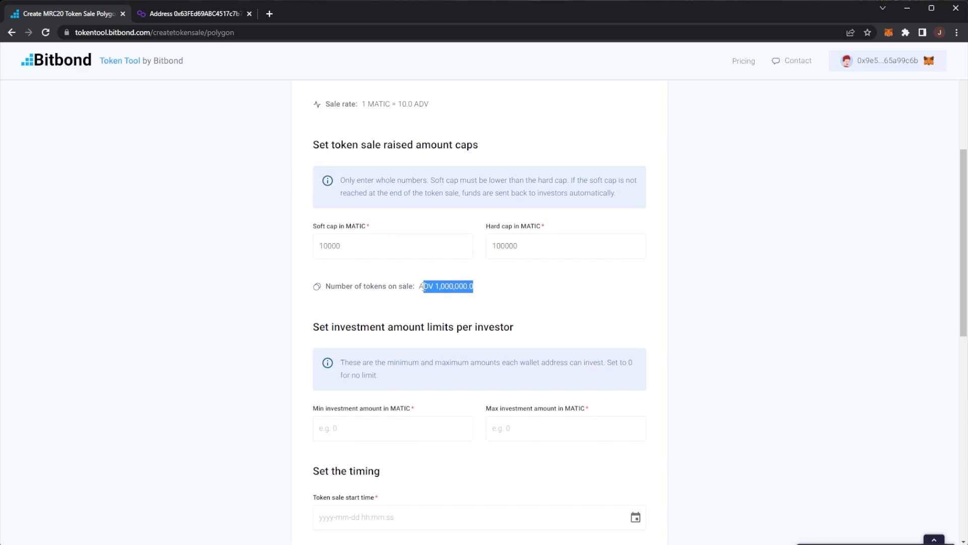
Limit each investor to a minimum of 10 and maximum of 50,000 MATIC.
scroll(573, 294, "down", 2)
left_click_drag(333, 221, 511, 219)
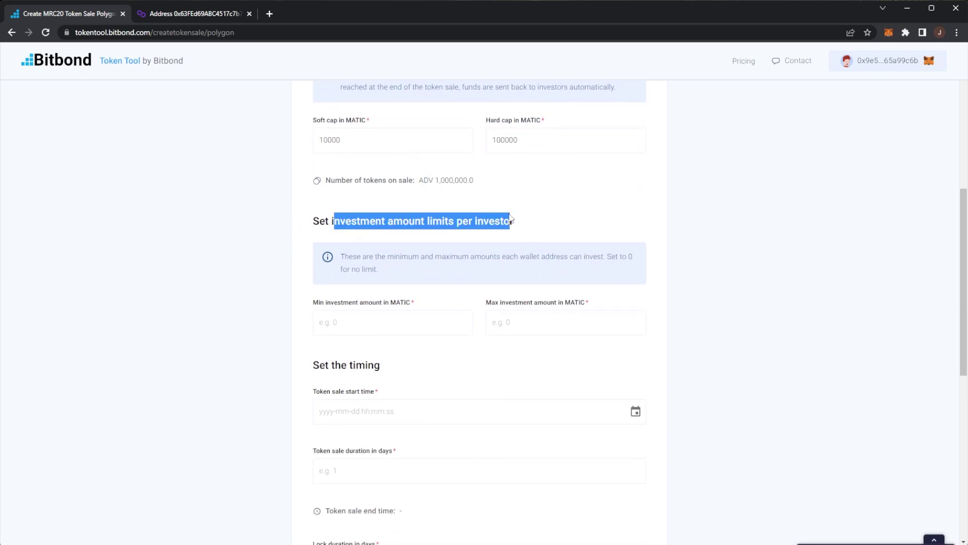
left_click(512, 223)
left_click(361, 324)
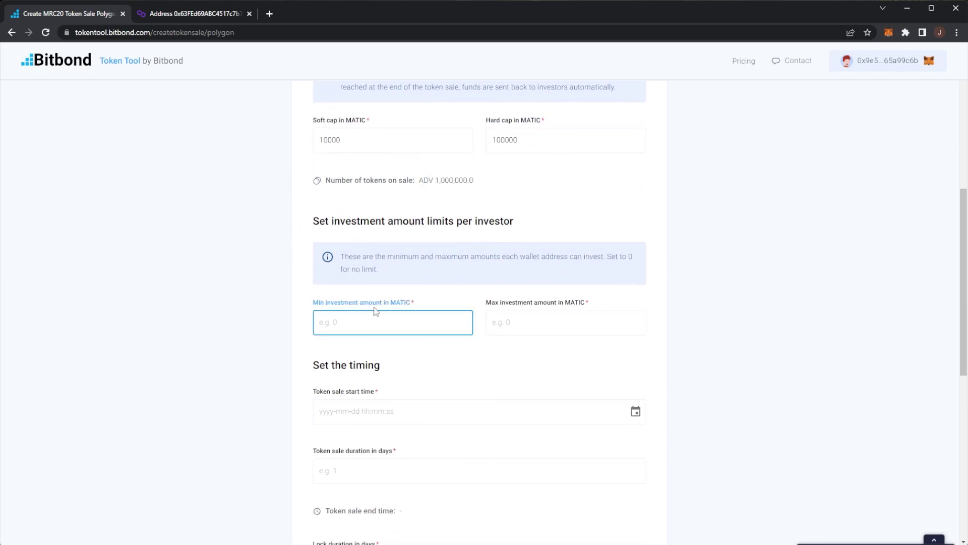
scroll(401, 317, "up", 2)
type("10")
scroll(432, 333, "down", 2)
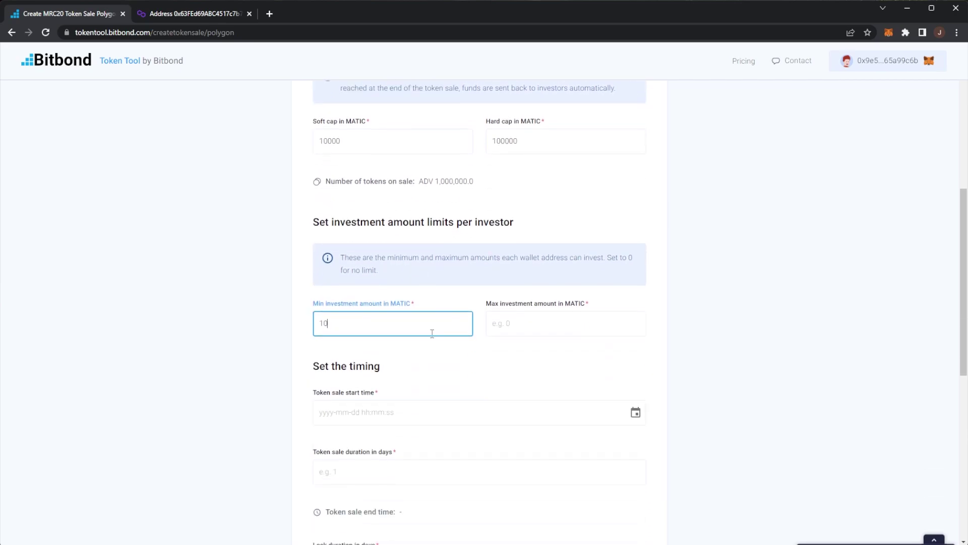
scroll(505, 262, "down", 2)
left_click(537, 218)
scroll(536, 218, "up", 1)
scroll(539, 220, "down", 2)
scroll(539, 220, "up", 1)
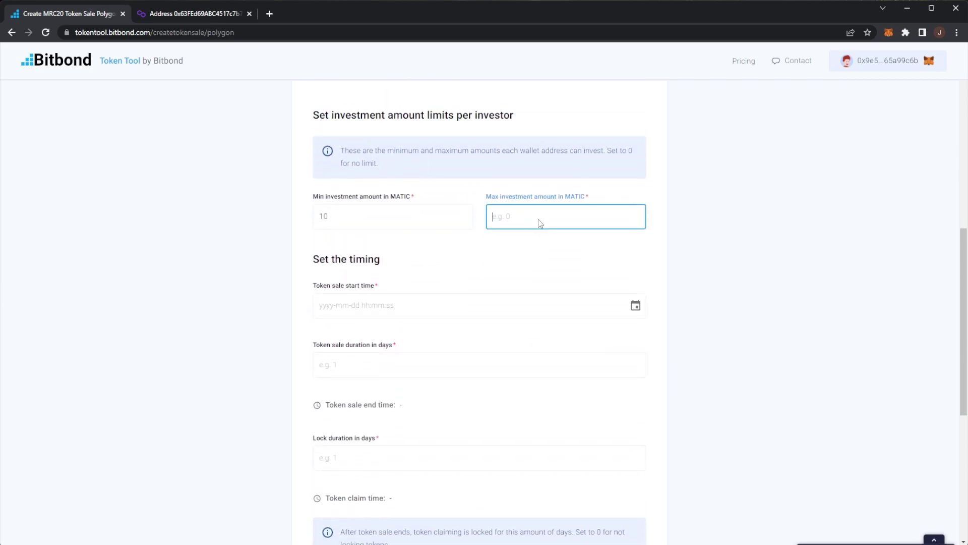
type("50000")
scroll(655, 202, "down", 1)
left_click(634, 201)
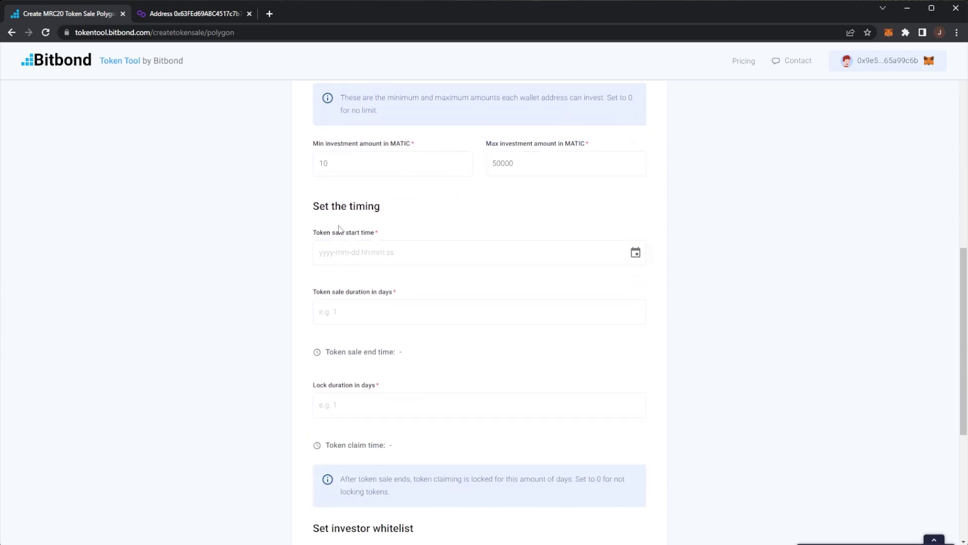
Start the sale 2023-05-10 at 12:05, running 3 days, with a 7-day claim lock.
left_click(635, 253)
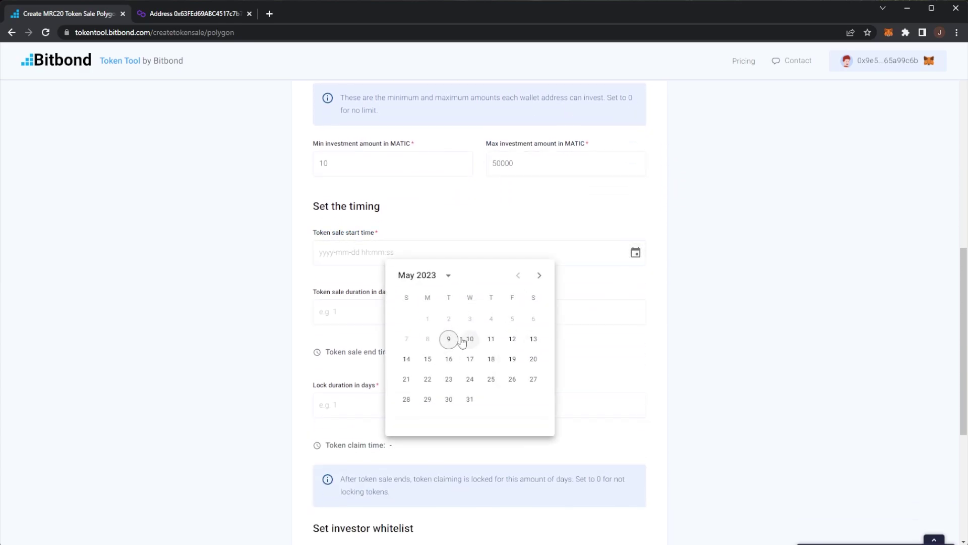
left_click(466, 342)
left_click(471, 275)
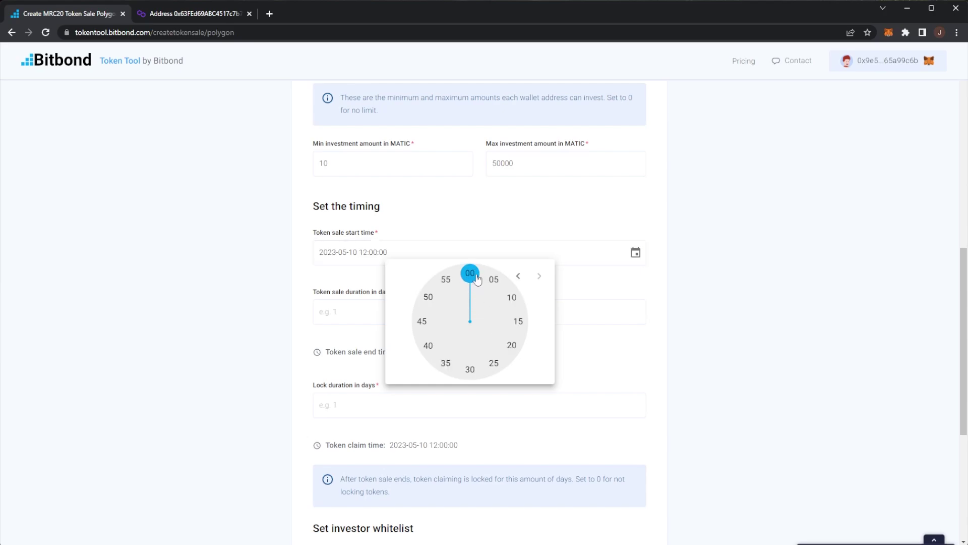
left_click(494, 281)
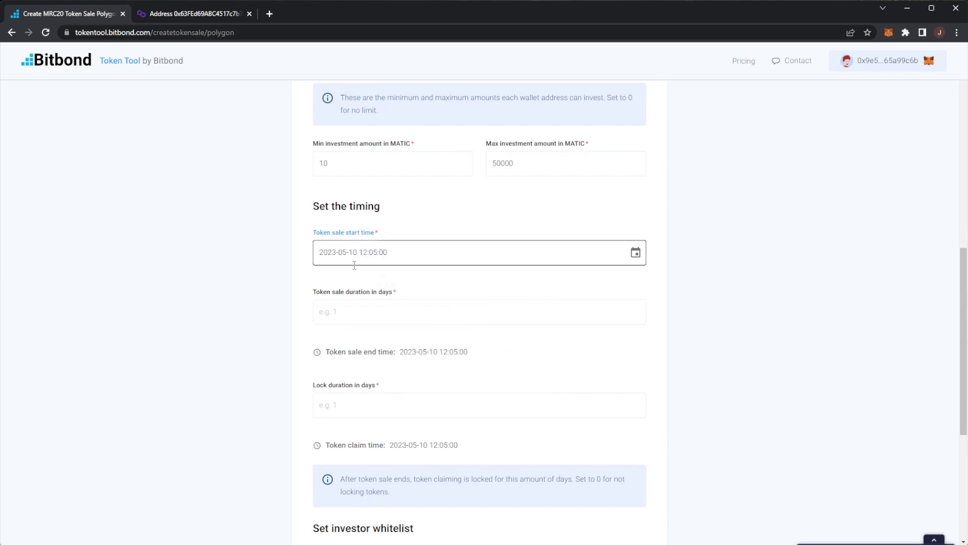
left_click(376, 313)
left_click(387, 307)
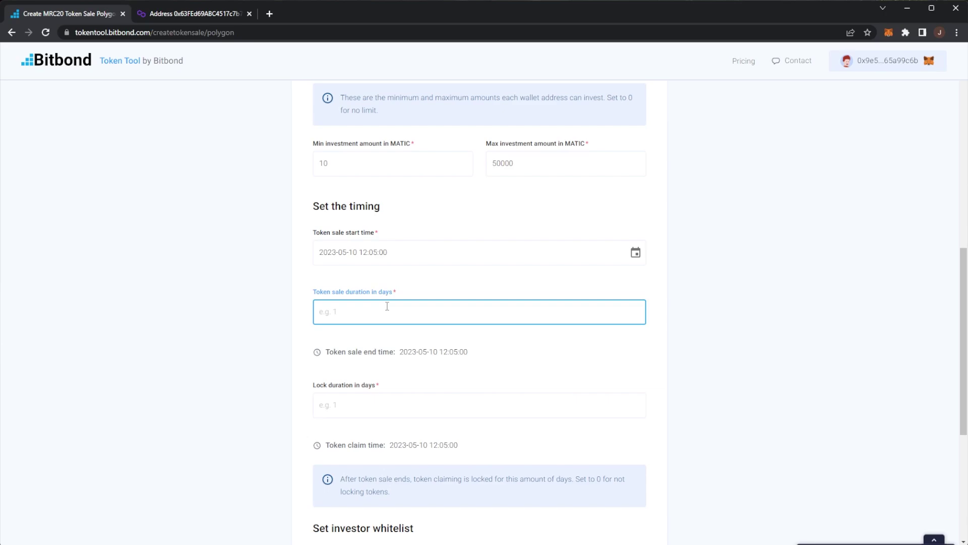
scroll(353, 333, "down", 2)
left_click(360, 294)
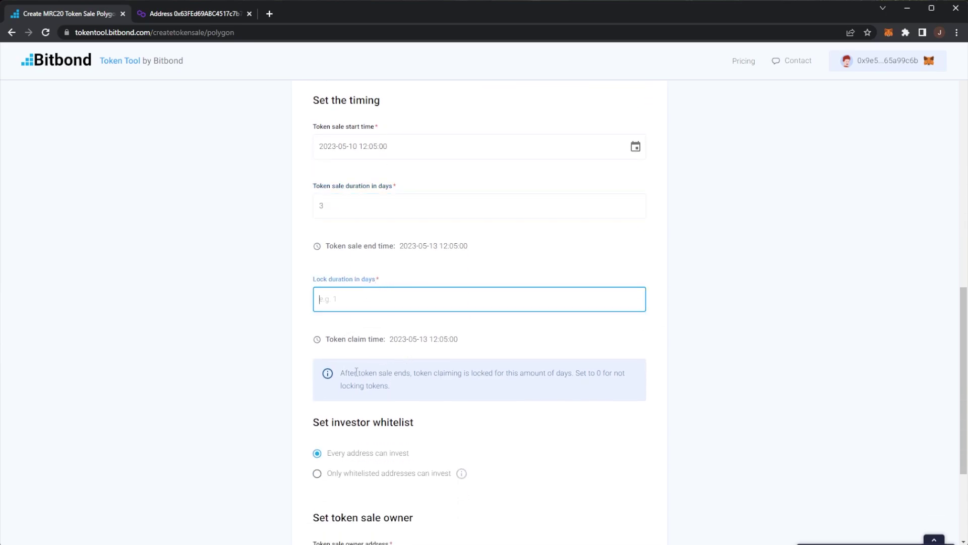
left_click_drag(356, 372, 611, 368)
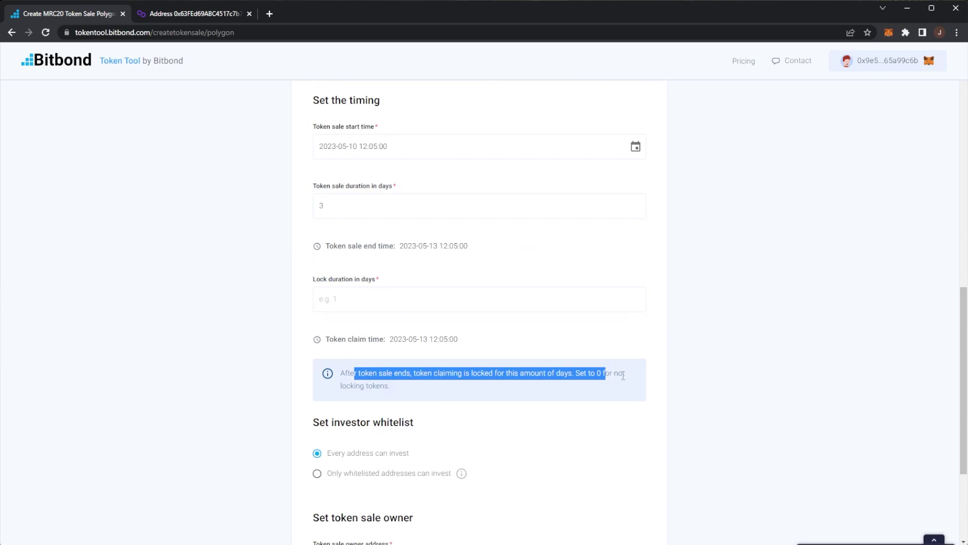
left_click(595, 378)
left_click_drag(599, 371, 617, 371)
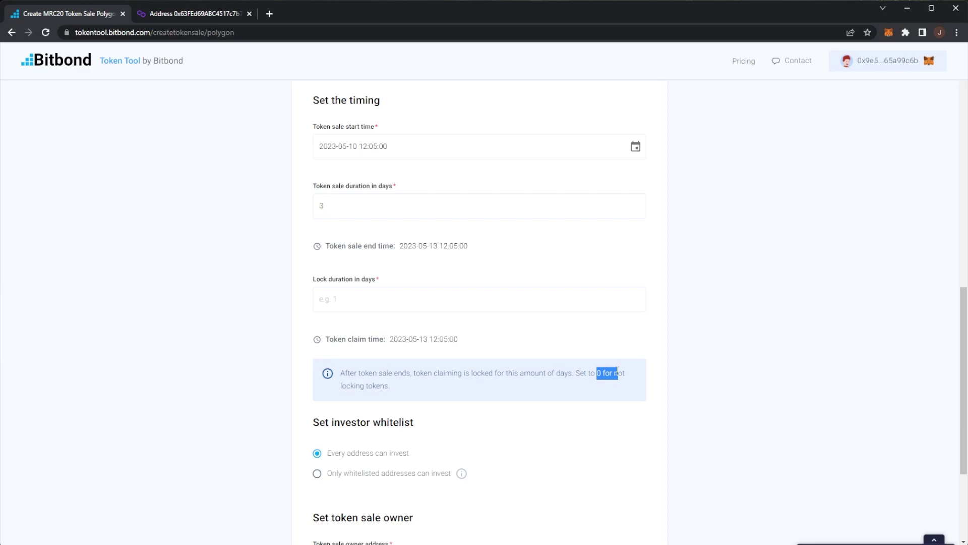
left_click(356, 300)
type("7")
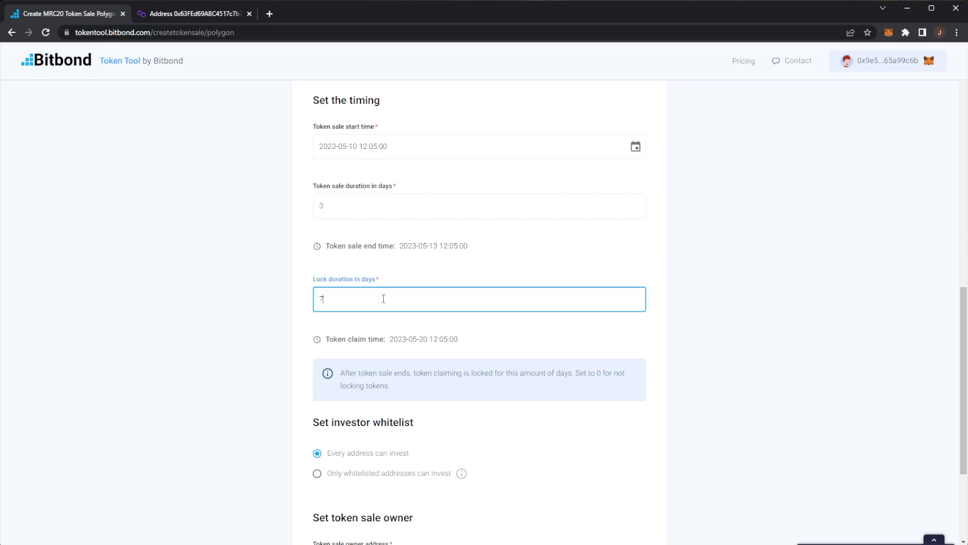
Restrict the sale to whitelisted investor addresses only.
left_click_drag(443, 245, 436, 244)
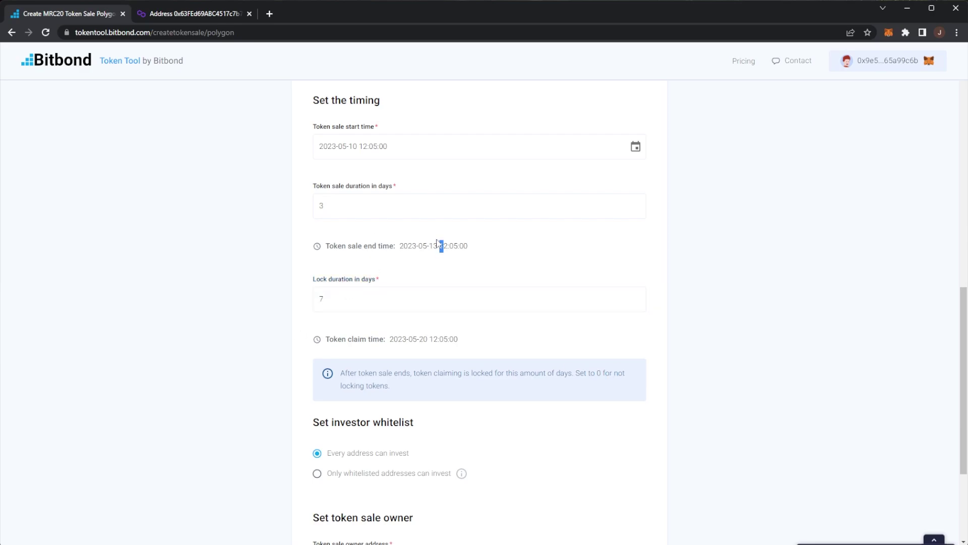
scroll(508, 259, "down", 2)
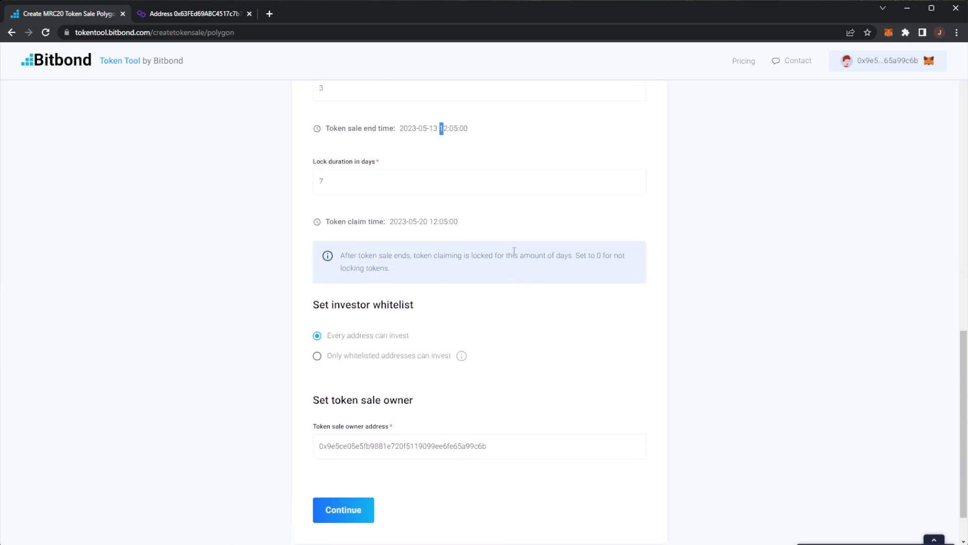
left_click(529, 298)
left_click_drag(319, 307, 405, 300)
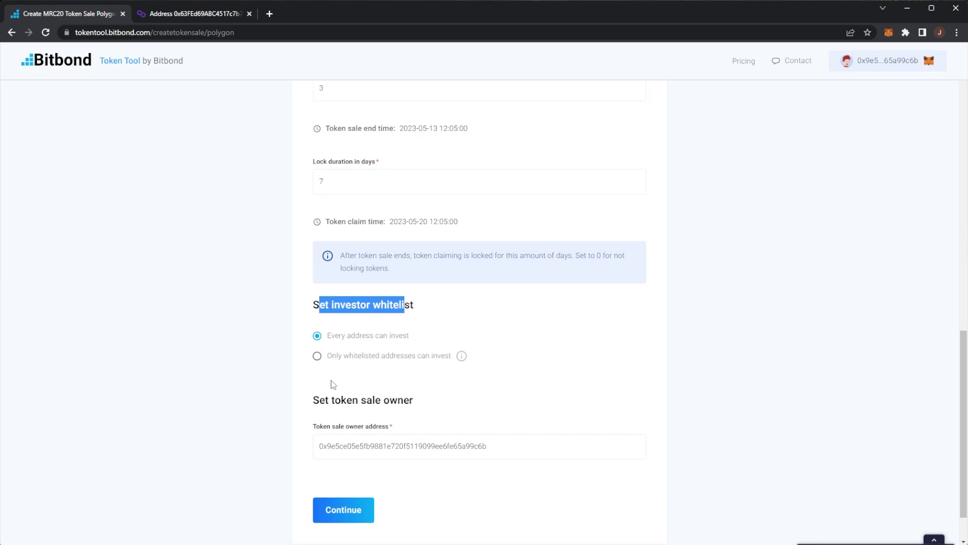
left_click(342, 356)
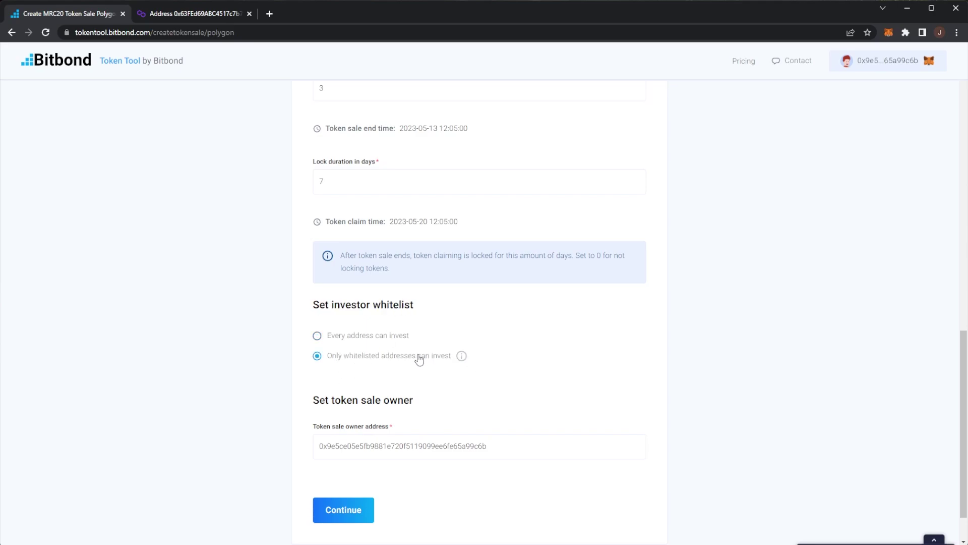
left_click_drag(313, 398, 388, 426)
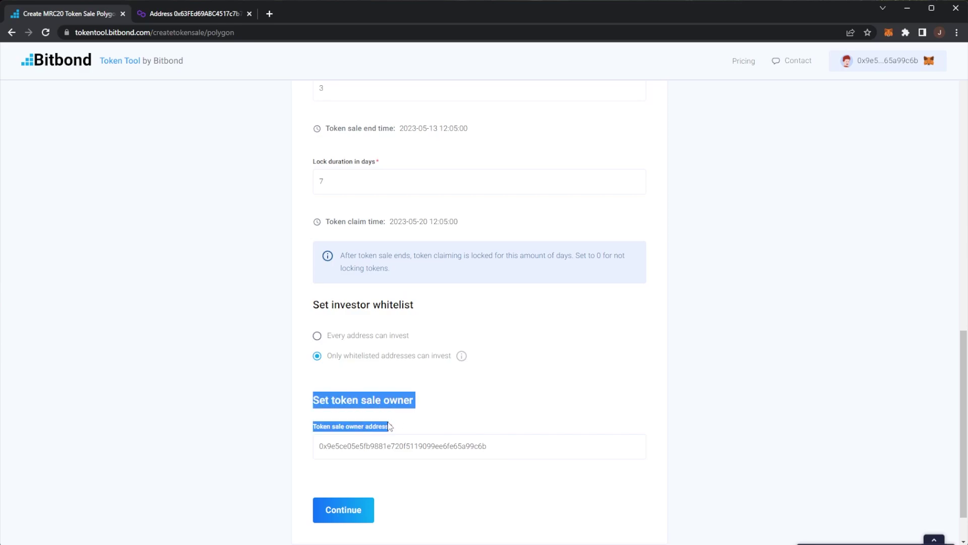
Review the sale settings and deploy the ADV sale contract, approving it in MetaMask.
left_click(371, 511)
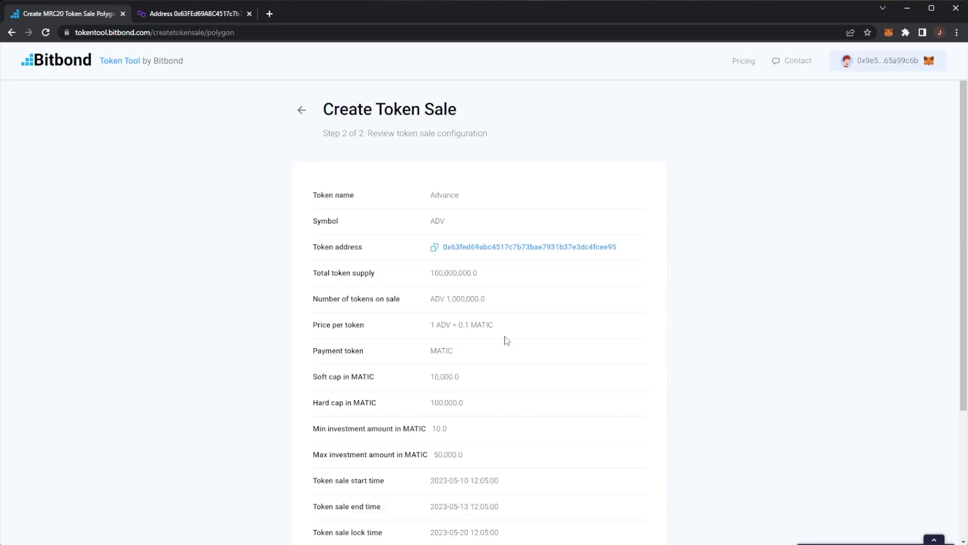
scroll(507, 340, "down", 1)
scroll(404, 428, "down", 3)
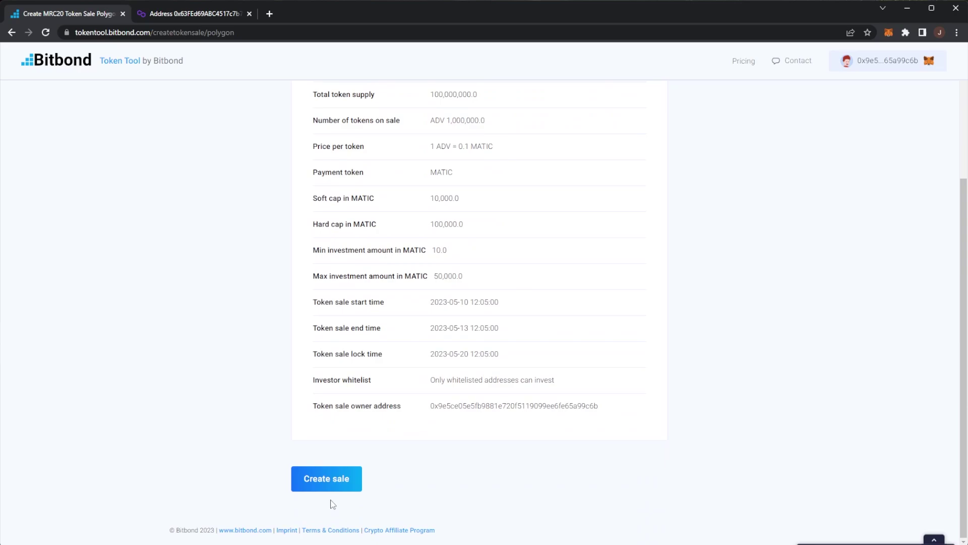
left_click(331, 480)
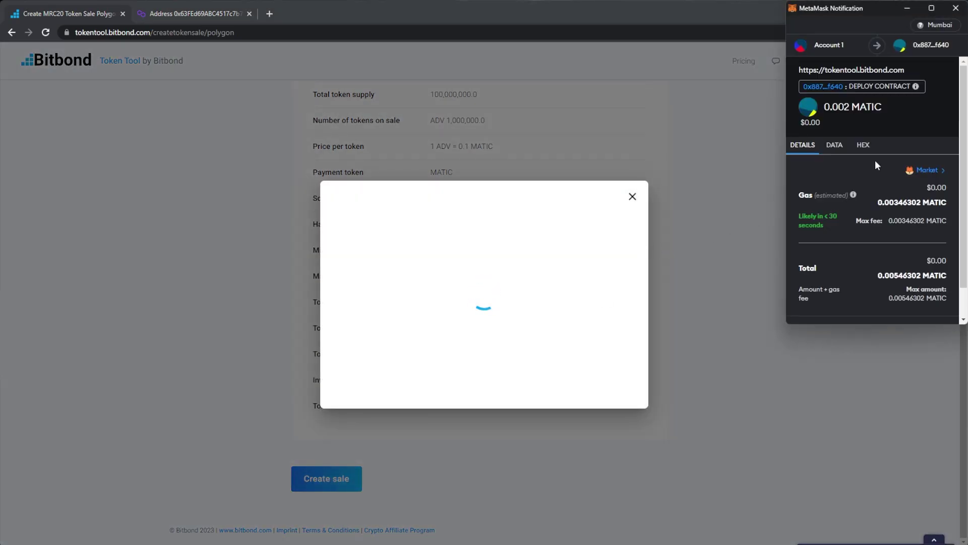
scroll(889, 165, "down", 1)
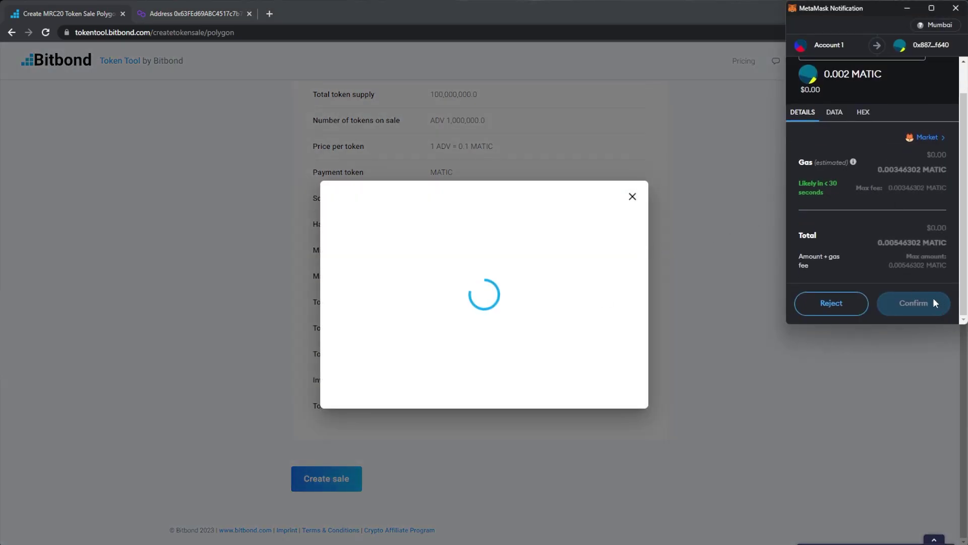
left_click(922, 305)
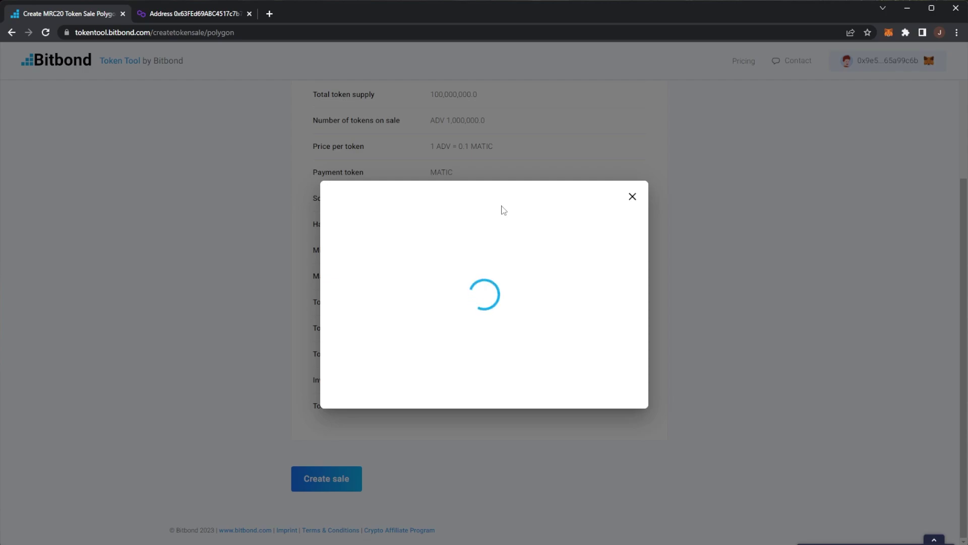
Open the Manage Token Sale page for the newly created ADV sale.
left_click_drag(398, 211, 531, 206)
left_click(554, 208)
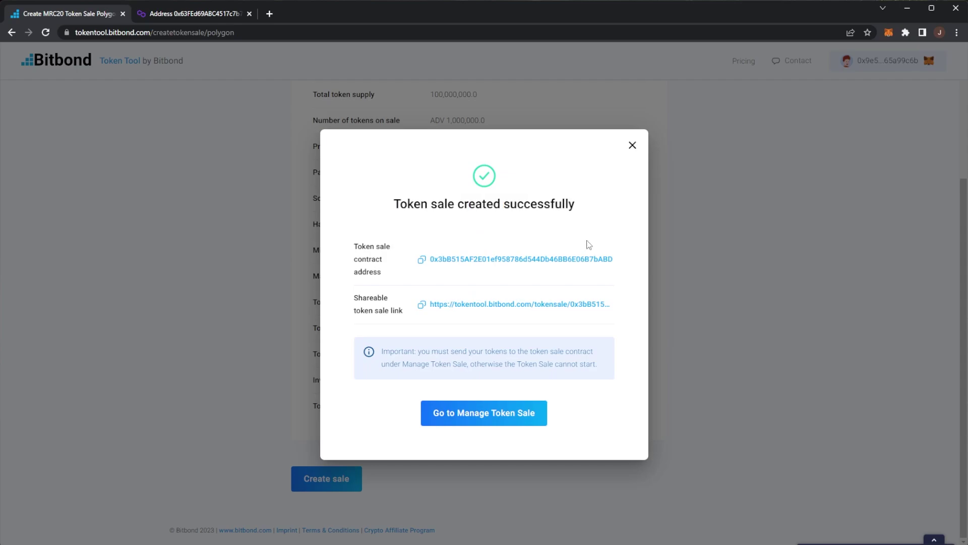
left_click(486, 415)
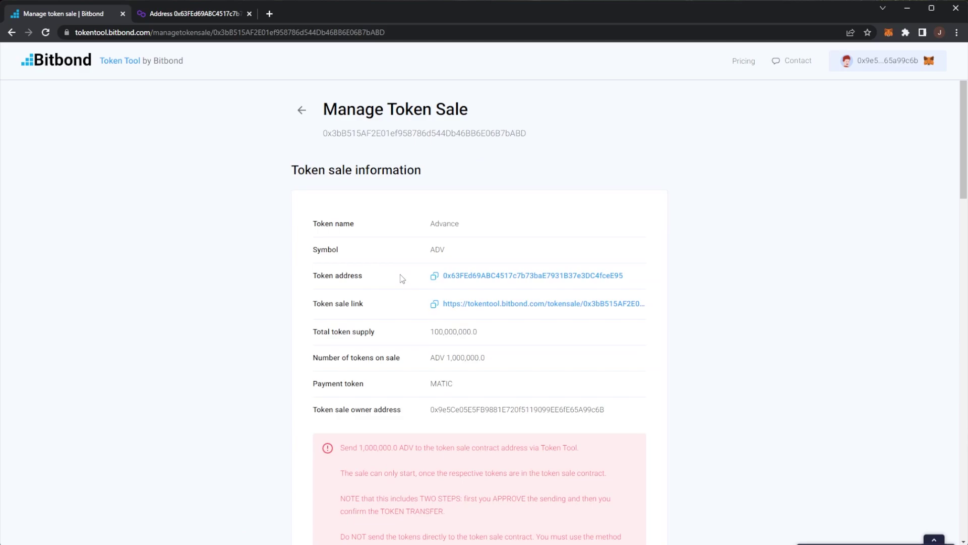
left_click_drag(435, 223, 447, 224)
scroll(404, 385, "down", 2)
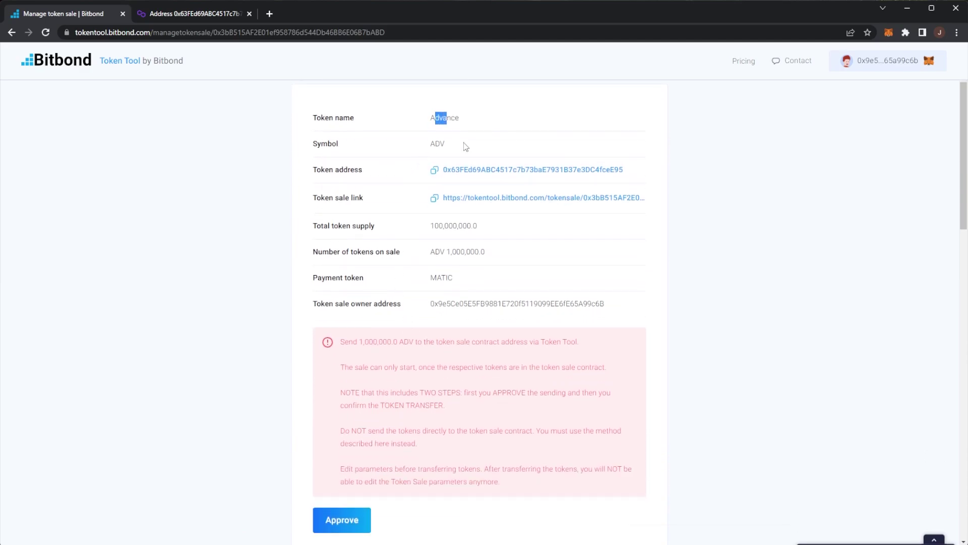
left_click_drag(465, 147, 424, 157)
middle_click(471, 198)
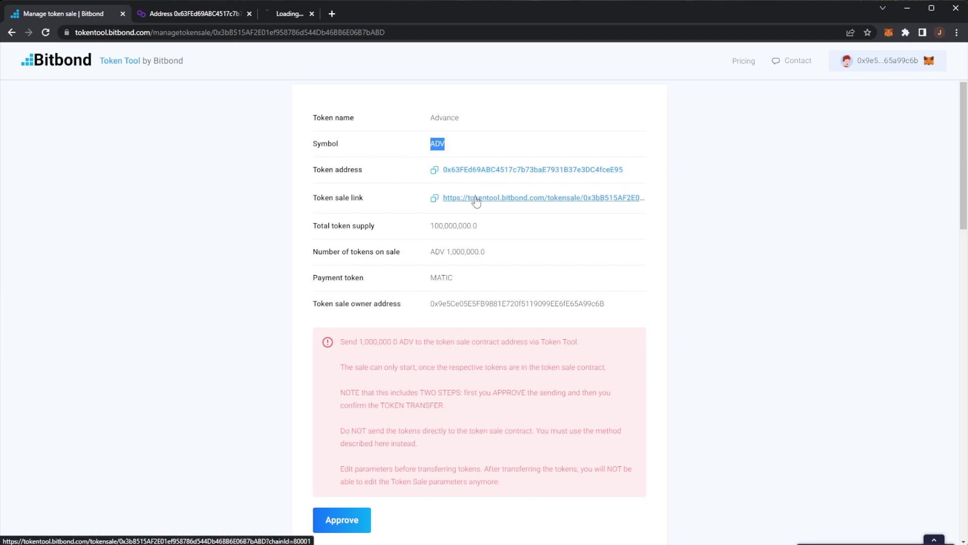
left_click(314, 20)
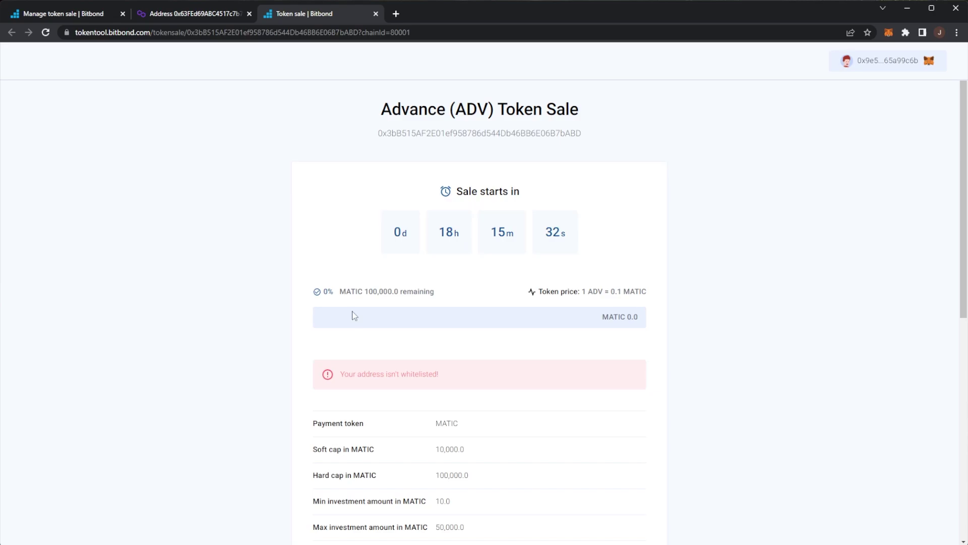
left_click_drag(340, 291, 394, 292)
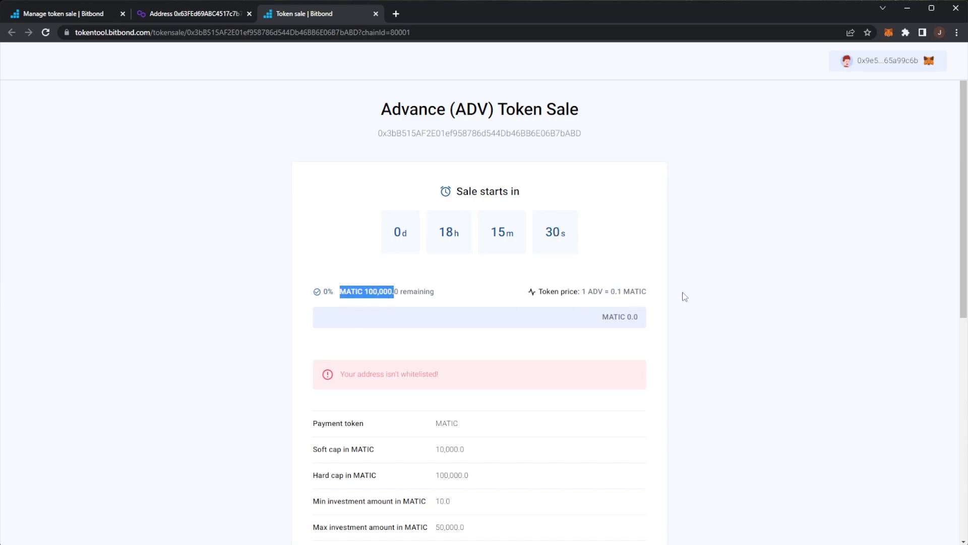
left_click_drag(449, 379, 327, 375)
scroll(428, 324, "down", 3)
left_click(460, 226)
left_click_drag(441, 217, 342, 216)
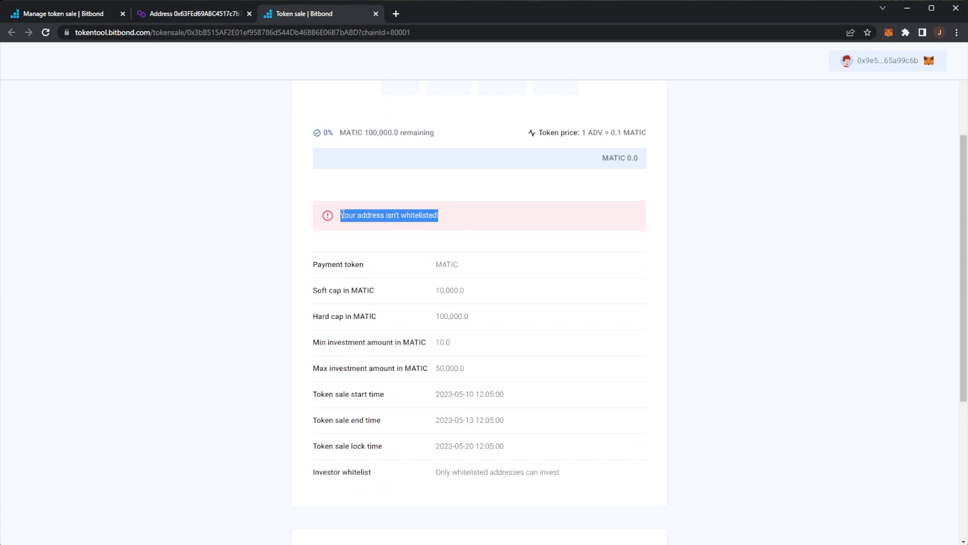
scroll(382, 230, "down", 2)
scroll(425, 206, "up", 2)
scroll(531, 210, "down", 5)
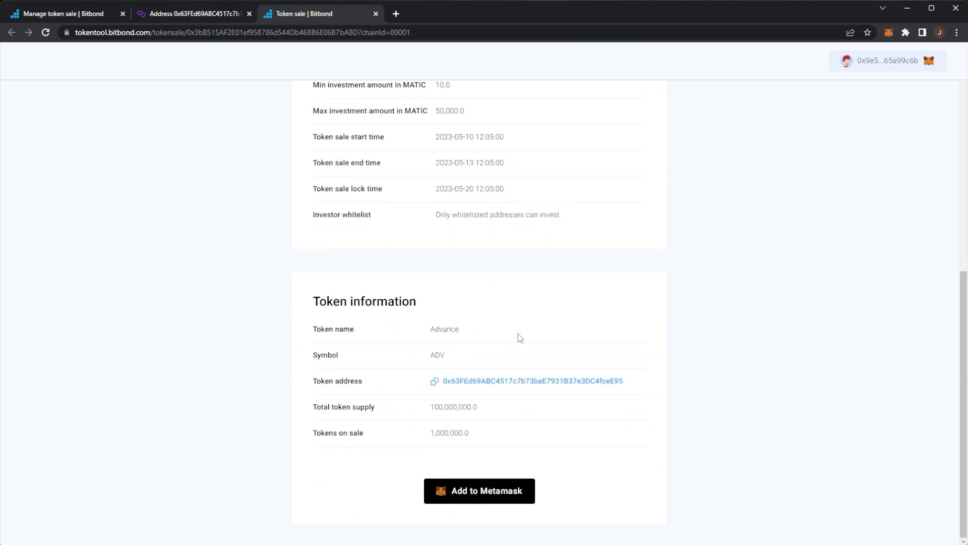
scroll(518, 334, "up", 8)
left_click(467, 318)
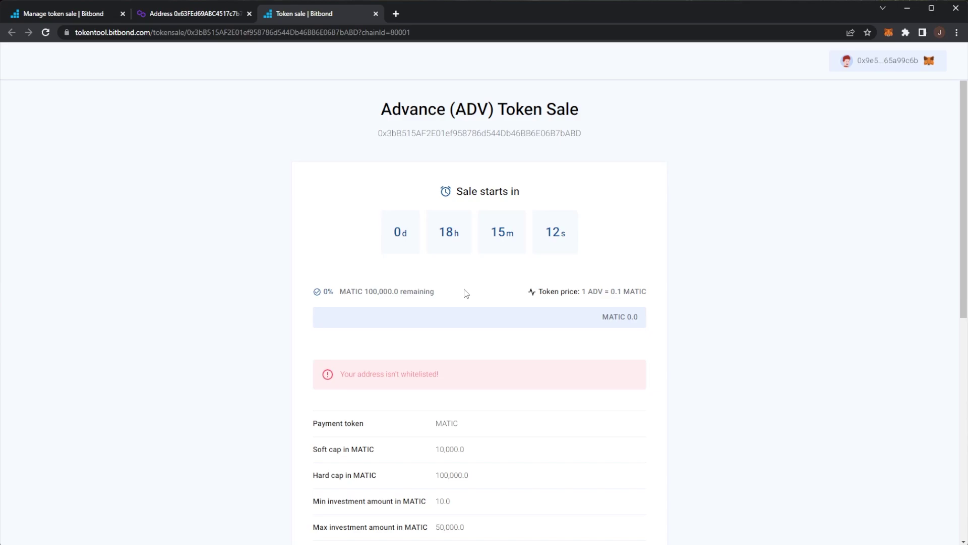
left_click(59, 14)
Go to the Token Tool home page and highlight the token locker benefit lines.
left_click(46, 58)
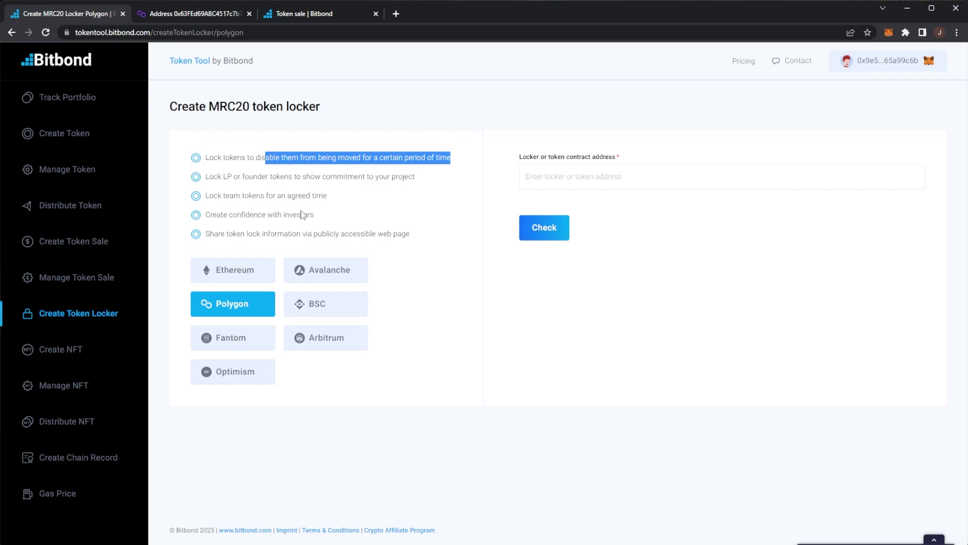
left_click_drag(207, 180, 232, 179)
left_click(284, 180)
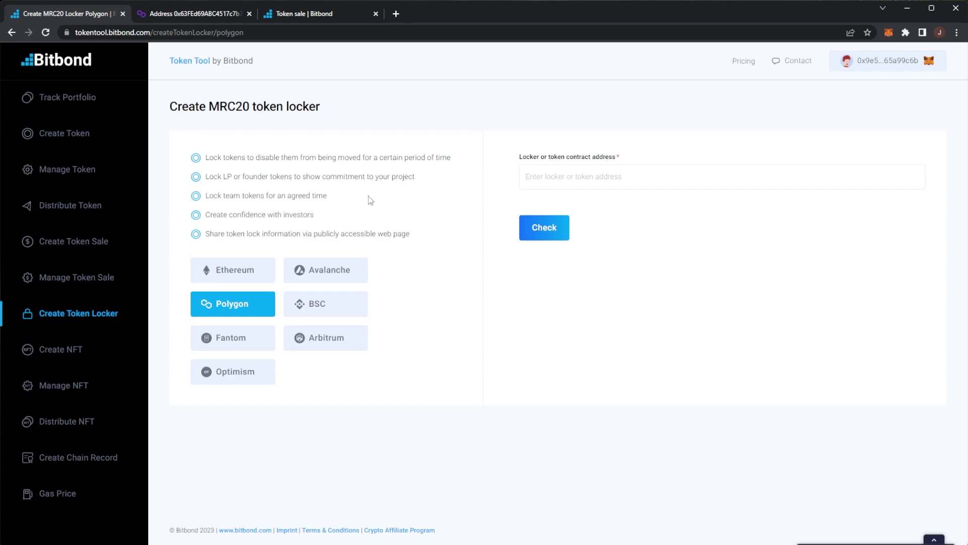
triple_click(324, 216)
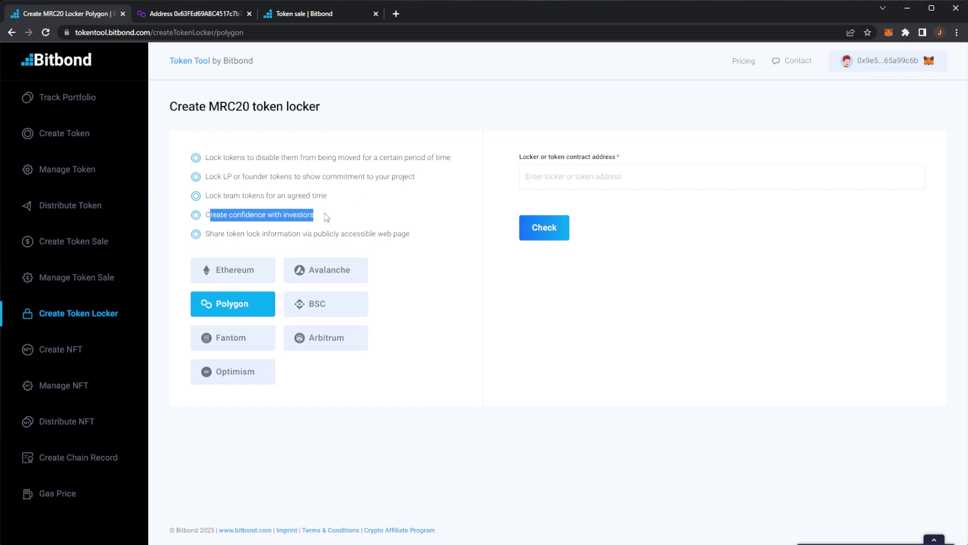
left_click(327, 217)
left_click_drag(218, 233, 396, 231)
left_click(396, 231)
double_click(357, 233)
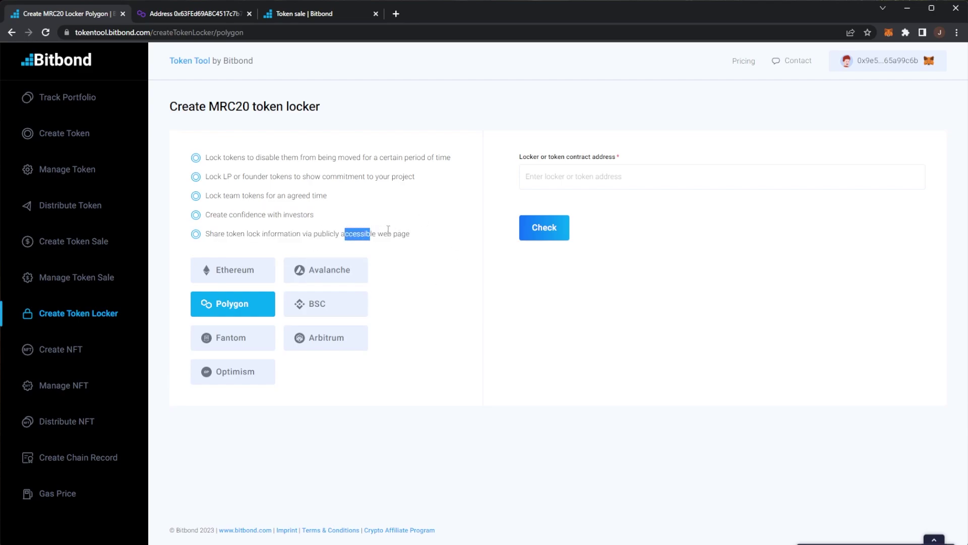
Select the saved ADV contract address and check that it can be locked.
left_click(584, 175)
left_click(576, 211)
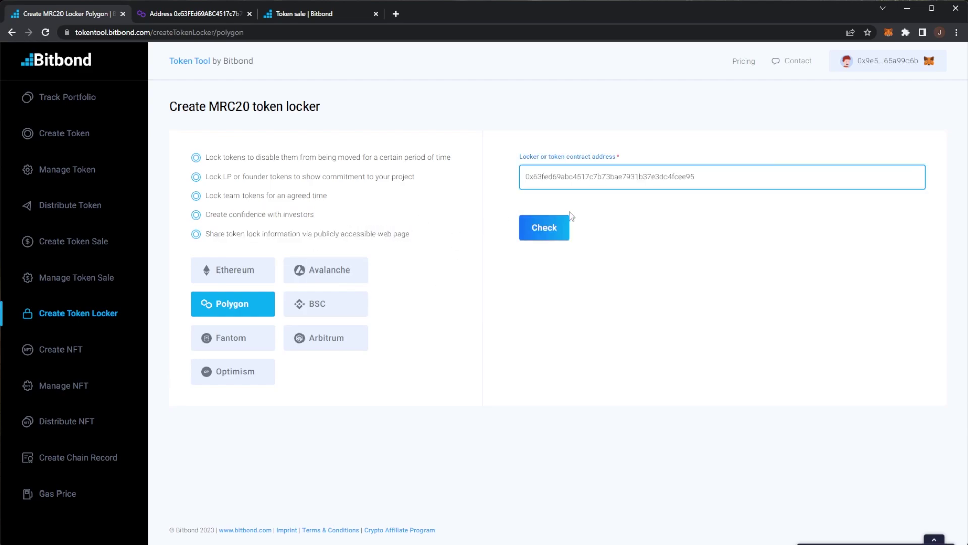
left_click(559, 218)
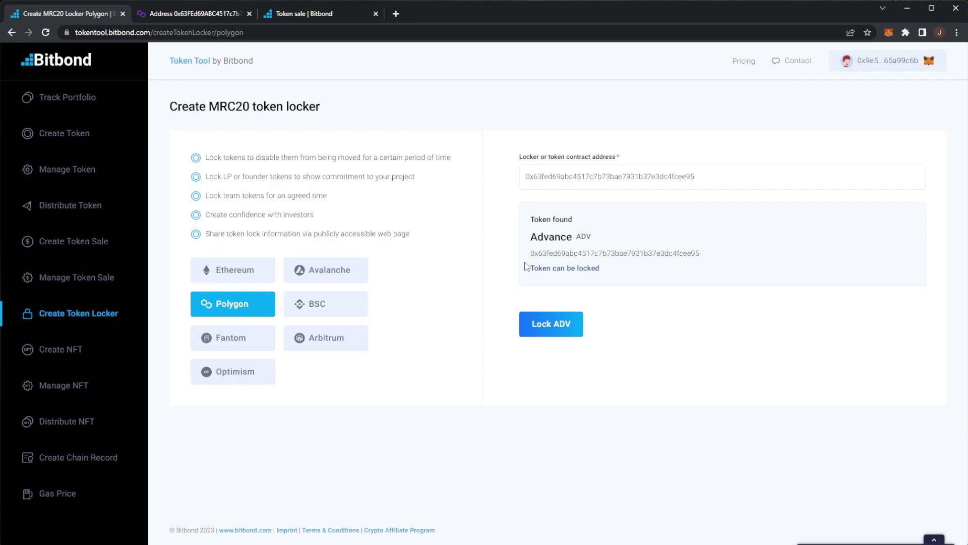
Start locking ADV and deploy its locker contract, approving it in MetaMask.
left_click(554, 324)
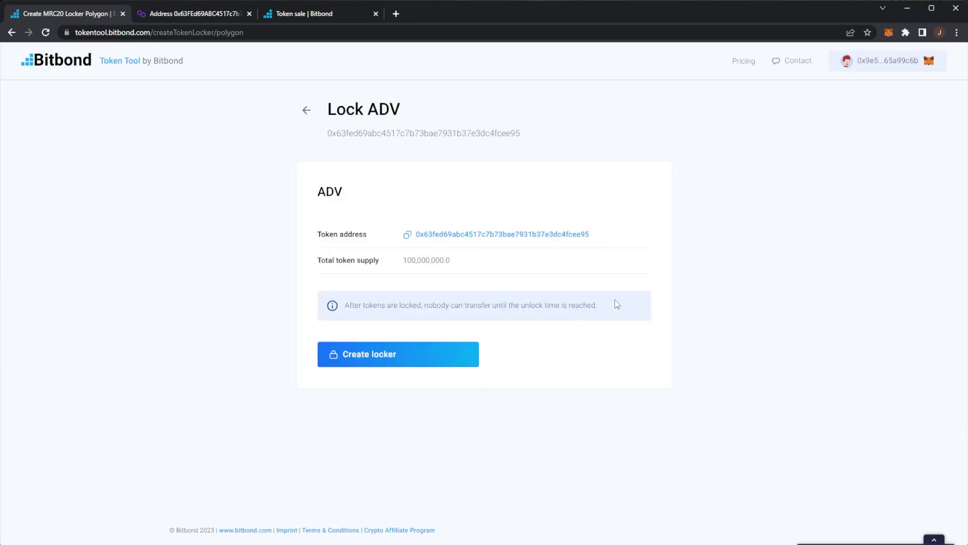
left_click_drag(403, 260, 476, 266)
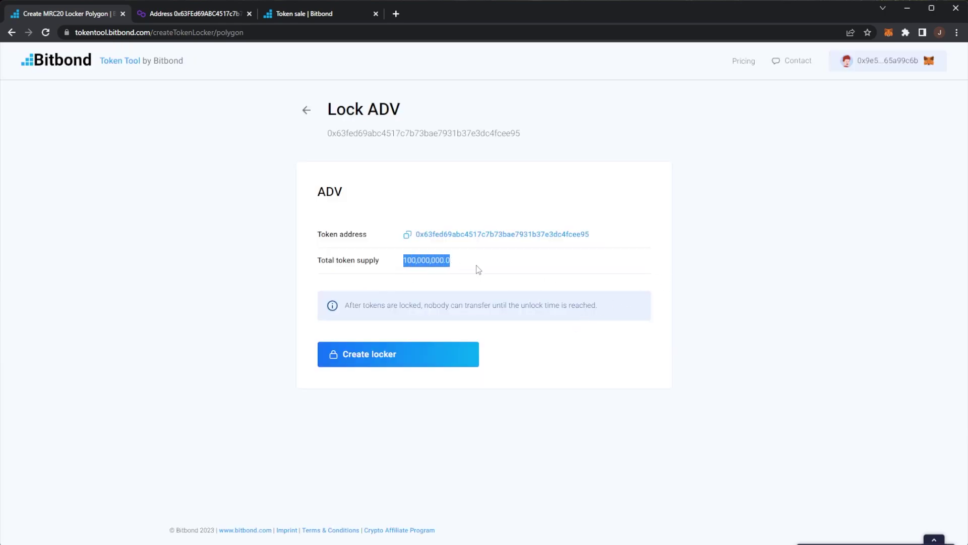
left_click(402, 361)
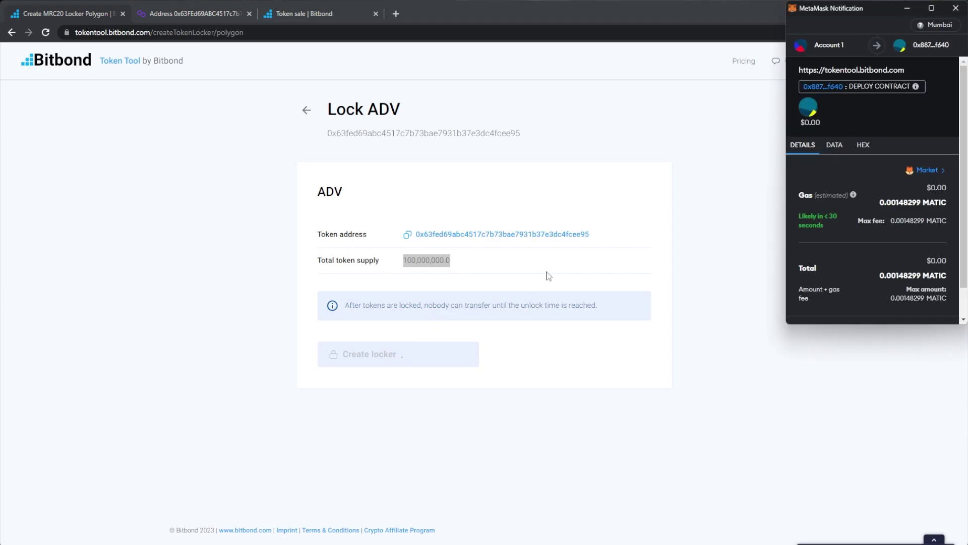
scroll(878, 287, "down", 3)
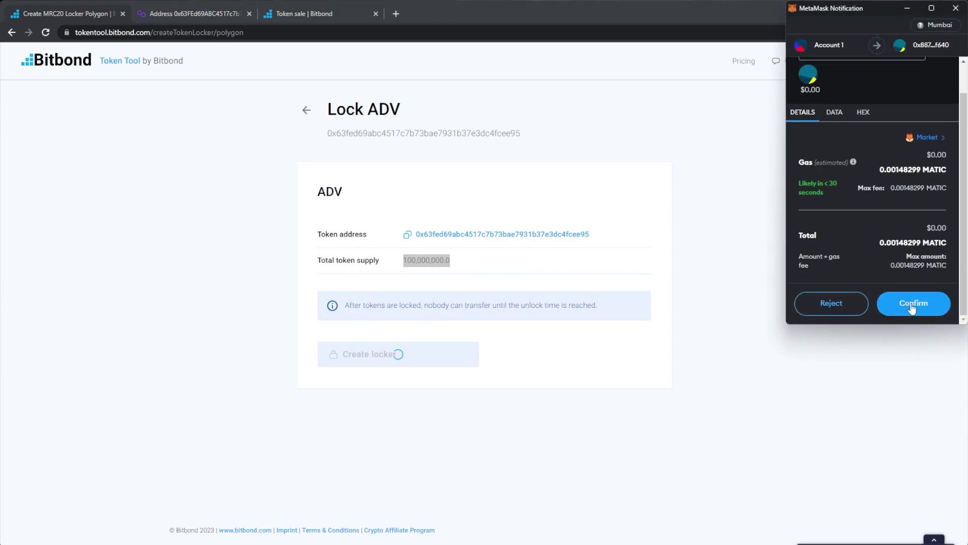
left_click(913, 305)
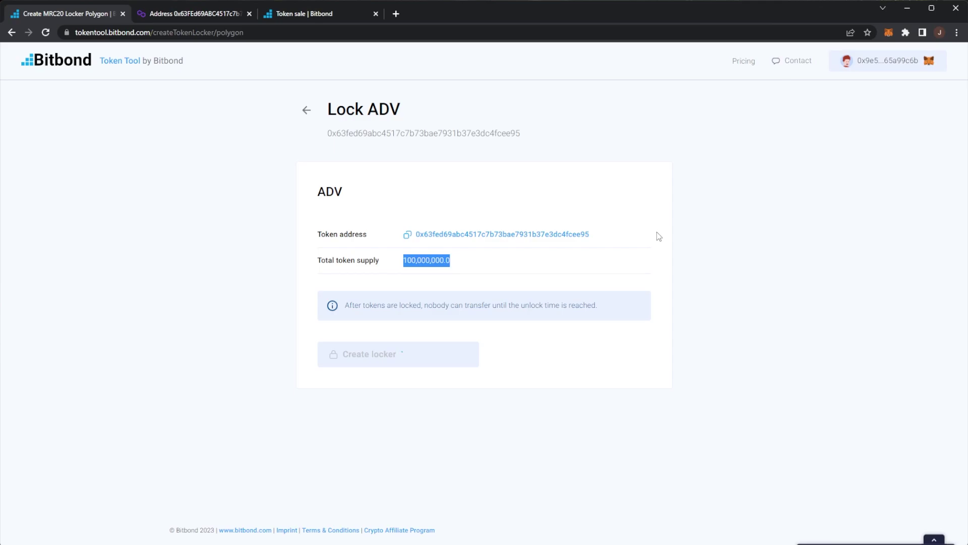
Review the new locker's total supply and bring up the Specify token lock form.
left_click(627, 241)
left_click_drag(512, 262, 391, 266)
left_click(447, 333)
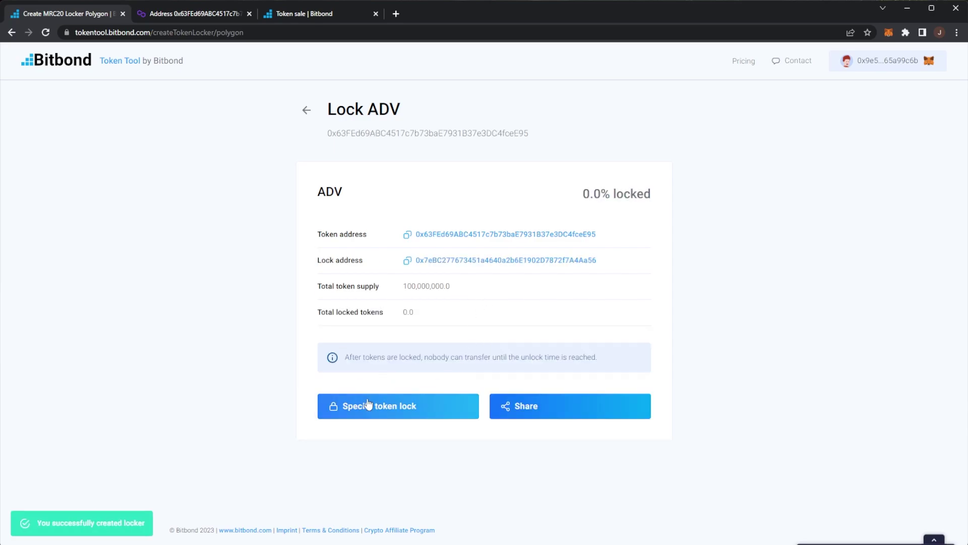
left_click(383, 403)
left_click(440, 290)
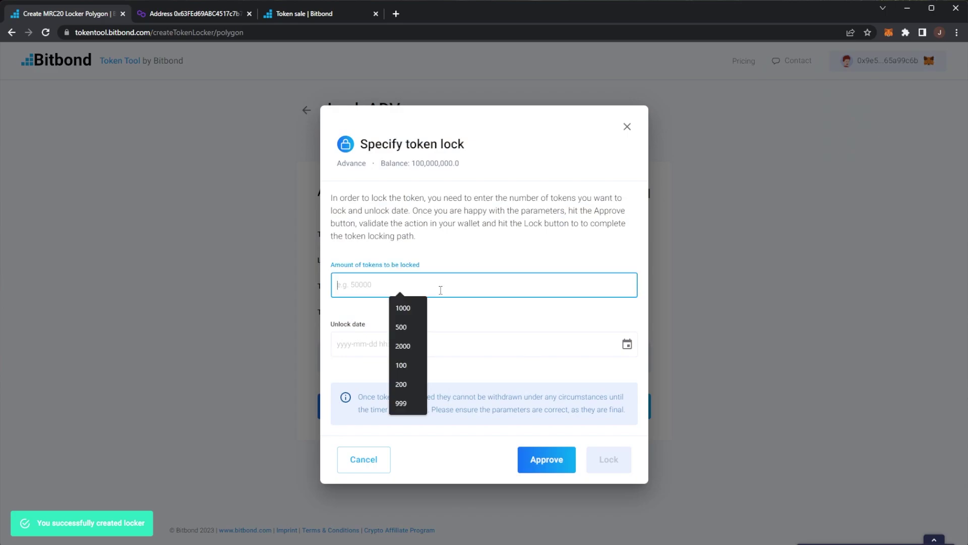
type("500000")
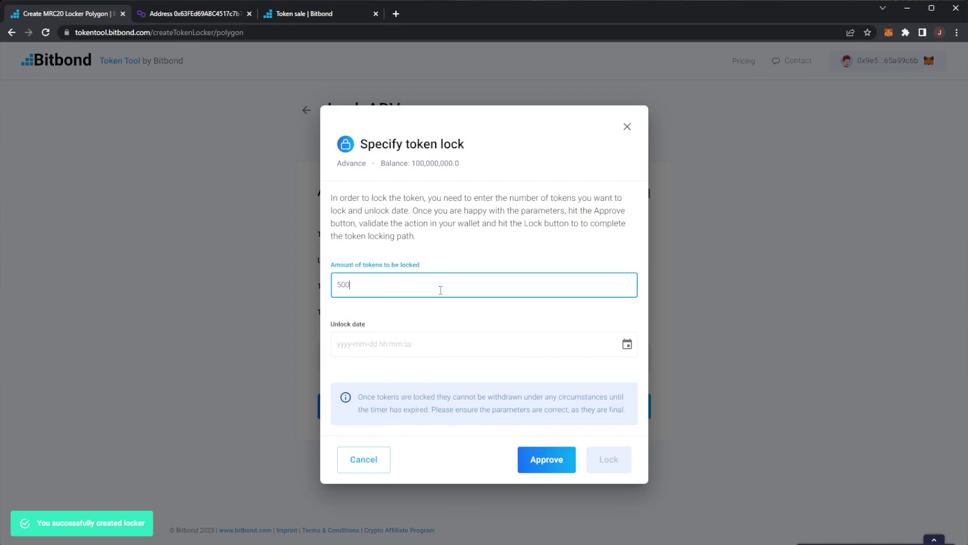
left_click(536, 343)
left_click(440, 366)
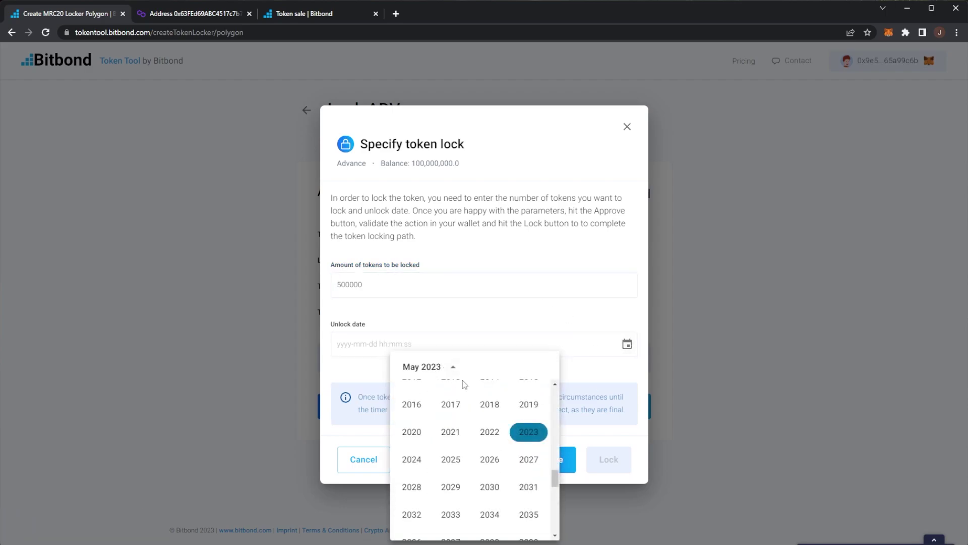
left_click(412, 459)
left_click(504, 326)
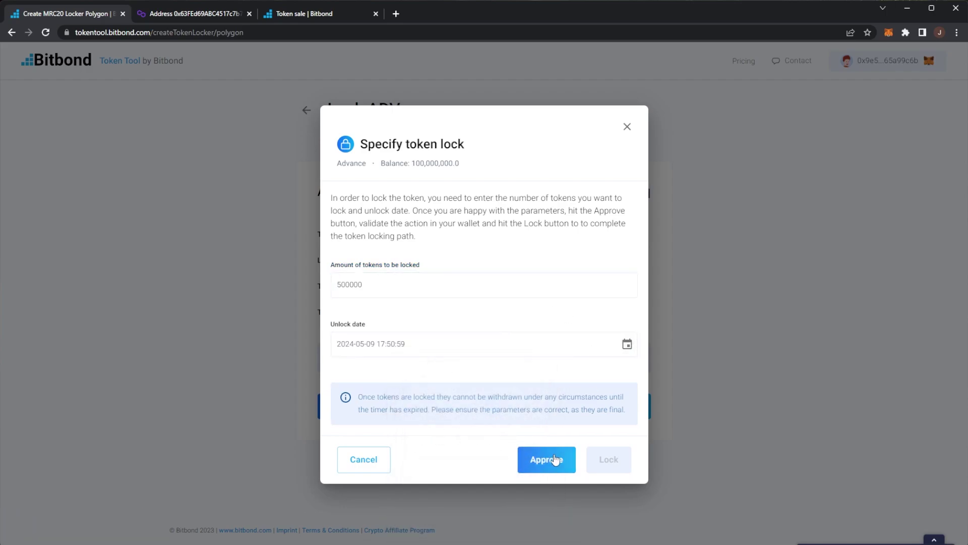
Approve the locker's ADV spending with the maximum spending cap in MetaMask.
left_click(554, 459)
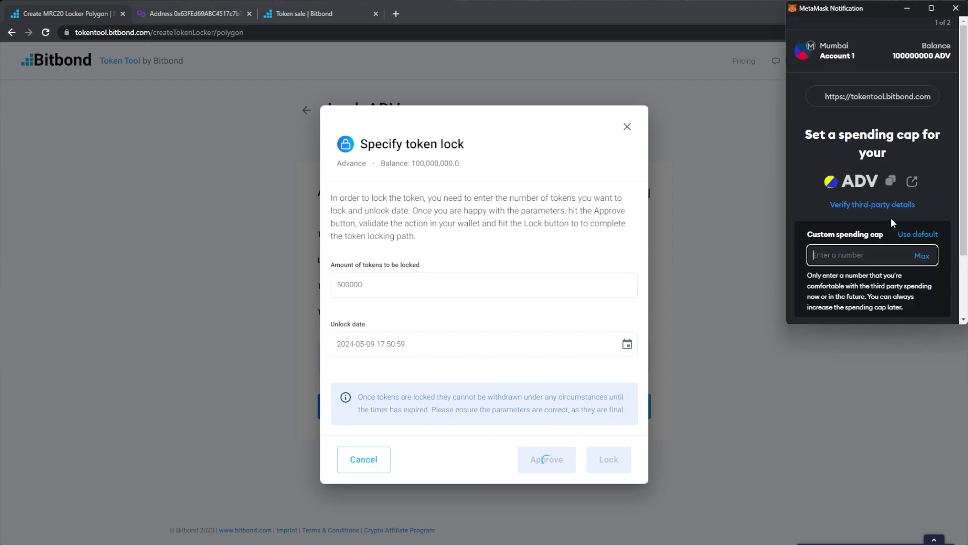
left_click(921, 257)
scroll(894, 283, "down", 1)
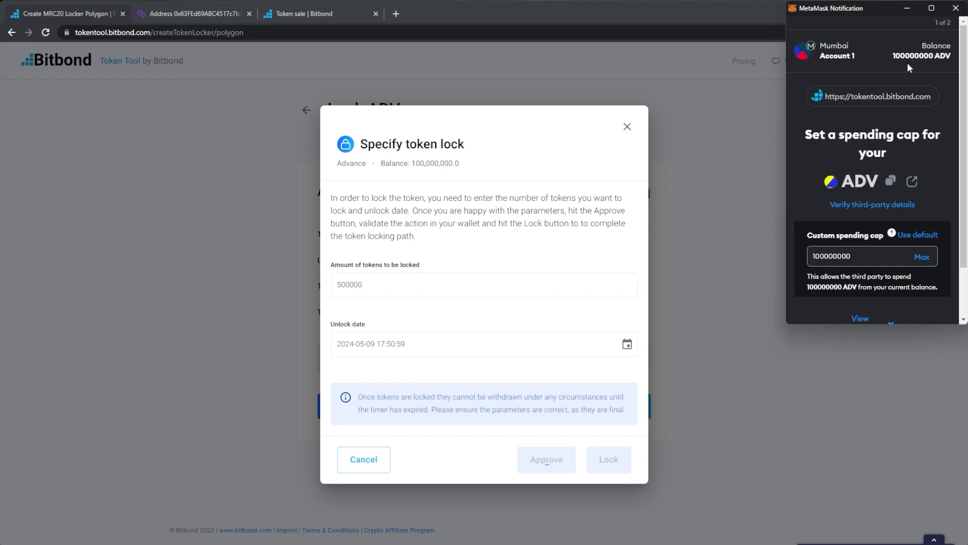
left_click(902, 302)
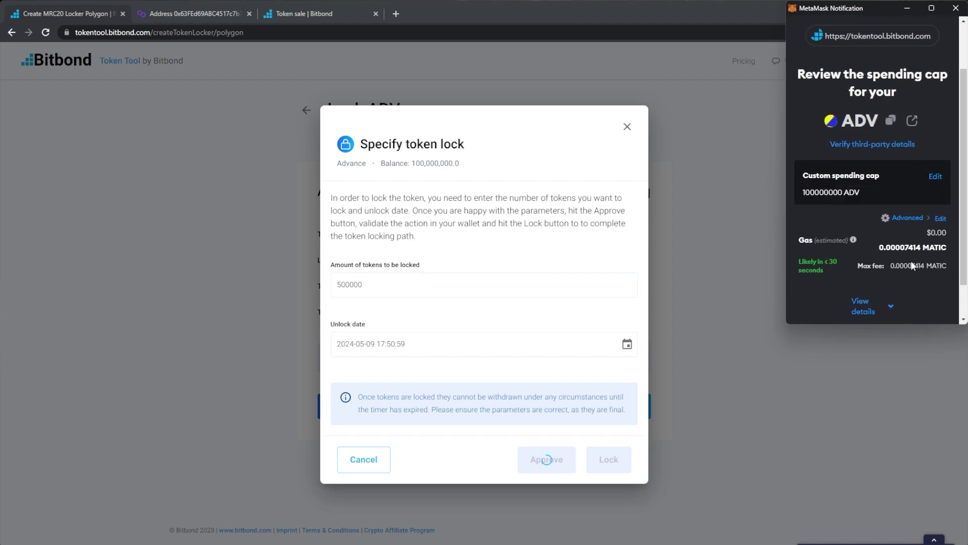
scroll(918, 306, "down", 2)
left_click(913, 300)
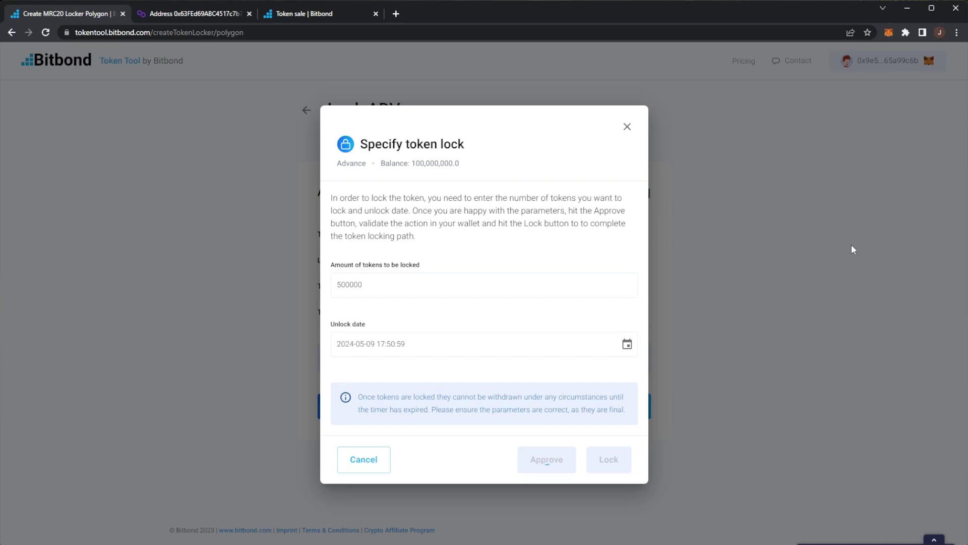
Lock the 500,000 ADV and confirm the lock transaction in MetaMask.
left_click(616, 457)
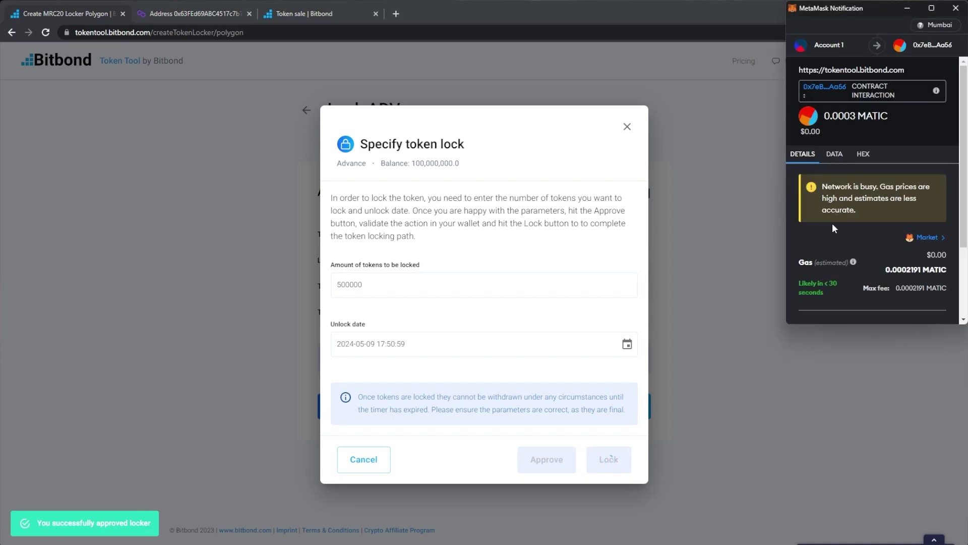
scroll(860, 232, "down", 3)
left_click(914, 304)
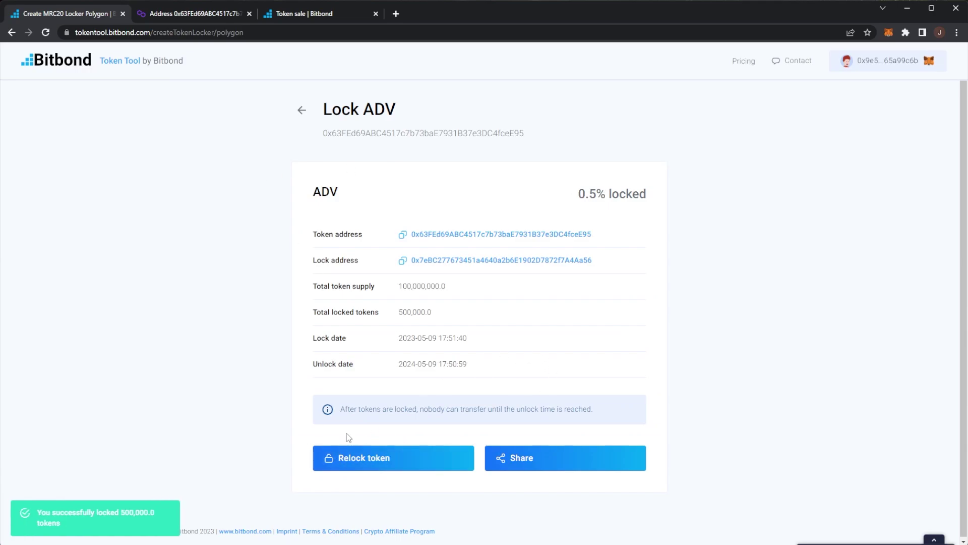
Copy and open the public locker page, review 0.5% locked and supply figures, then go back.
left_click(538, 459)
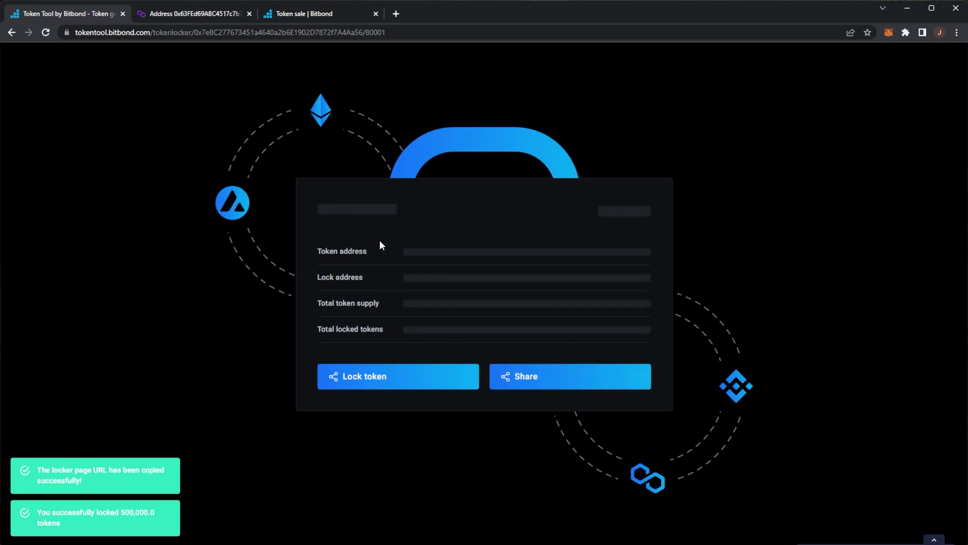
left_click_drag(581, 209, 651, 209)
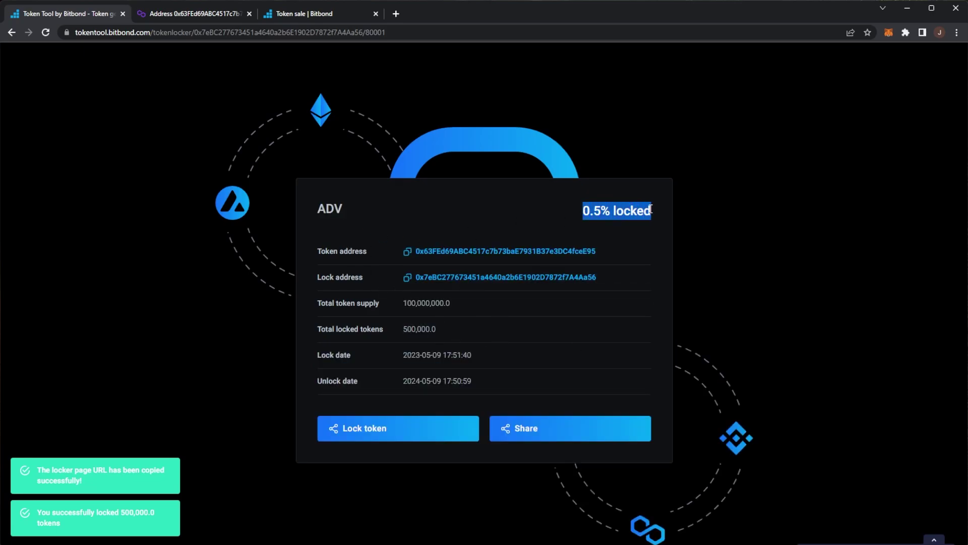
left_click_drag(447, 328, 435, 303)
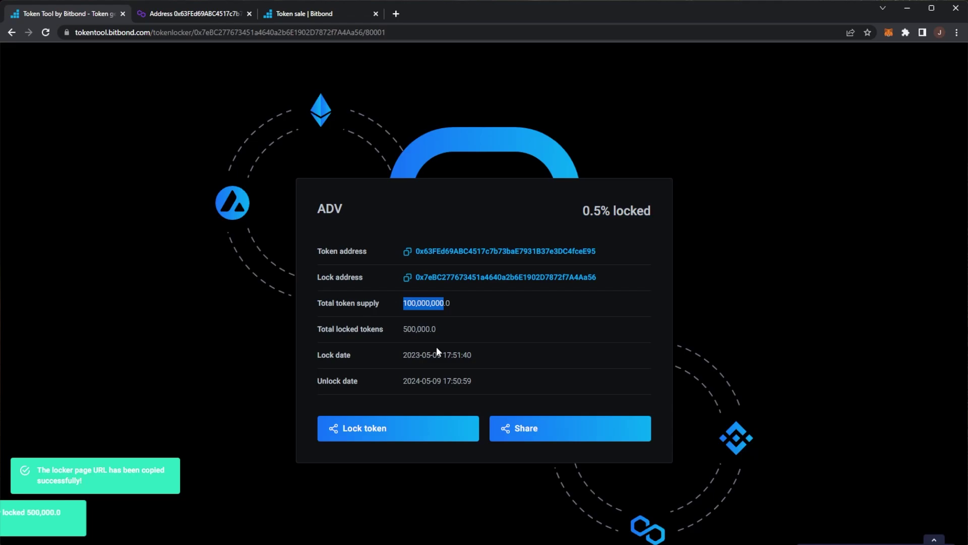
left_click_drag(419, 355, 463, 354)
left_click(468, 379)
key("alt+Left")
key("alt+Left")
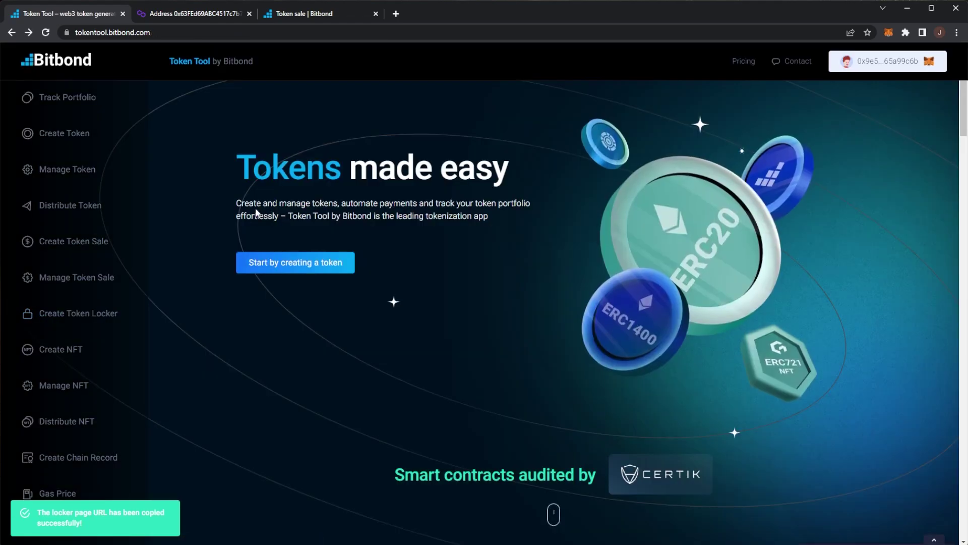
Open the Create NFT page for Polygon and switch to single asset minting.
left_click(73, 351)
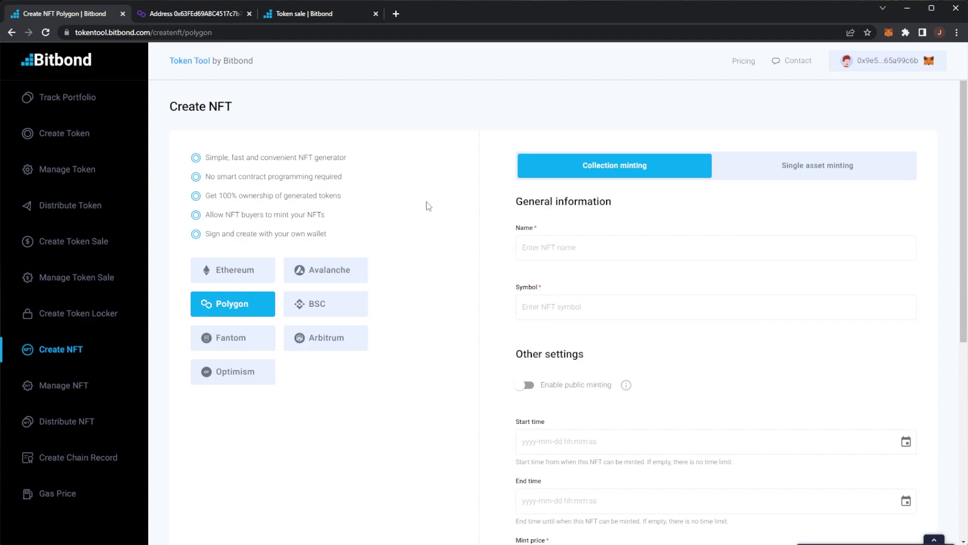
scroll(600, 274, "down", 2)
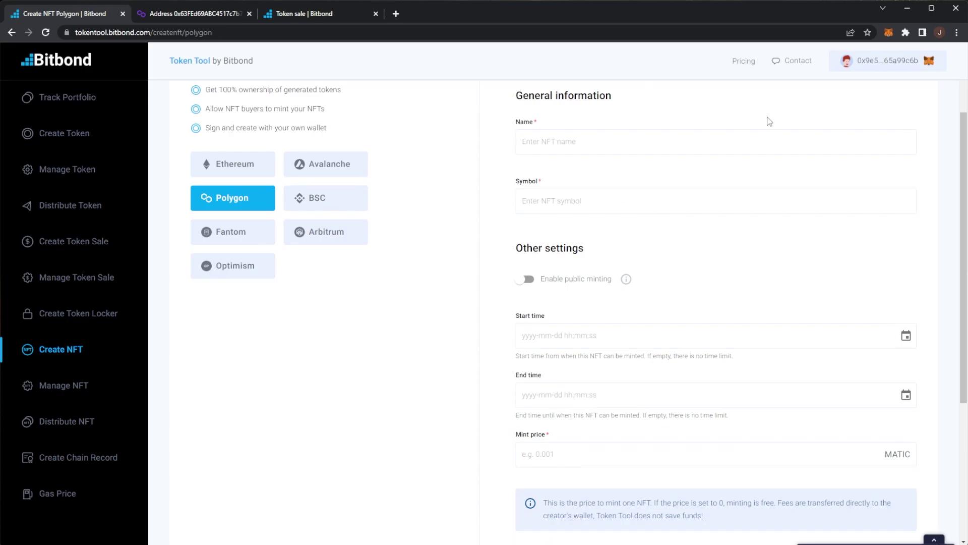
scroll(554, 205, "down", 2)
scroll(655, 441, "down", 2)
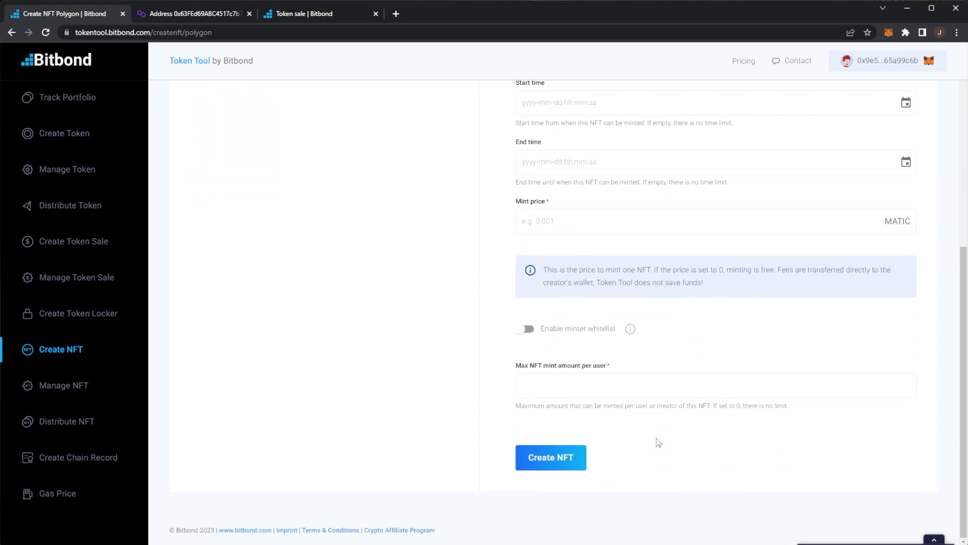
scroll(584, 385, "up", 3)
scroll(584, 386, "up", 3)
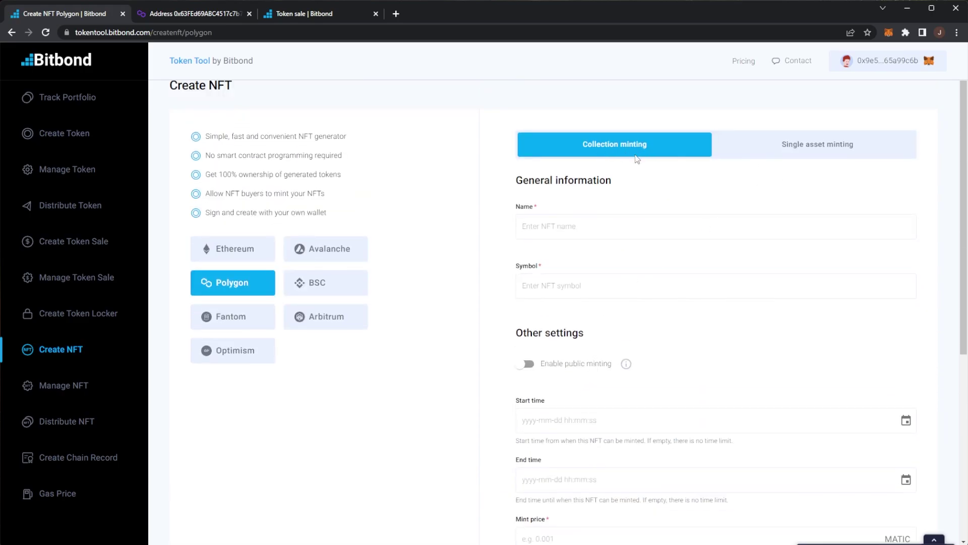
left_click(790, 151)
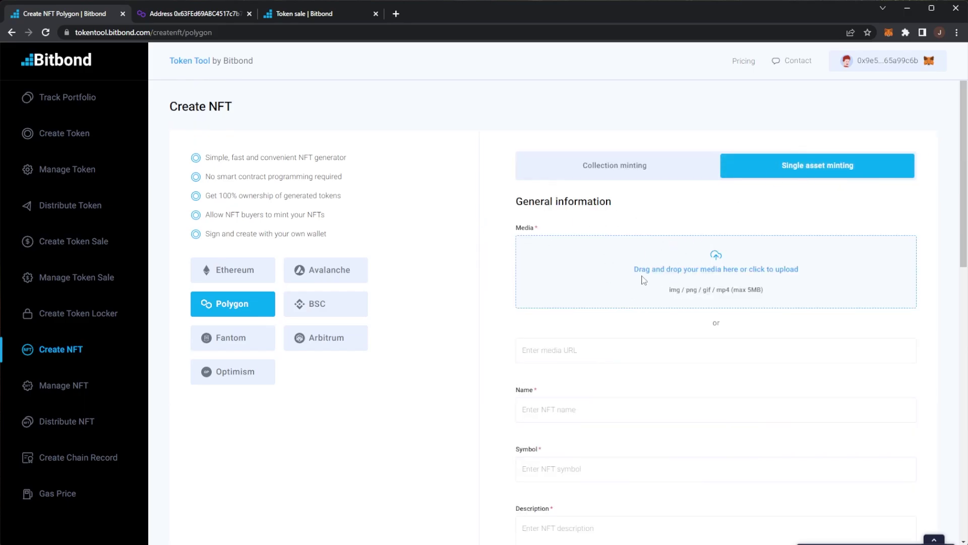
scroll(624, 274, "down", 10)
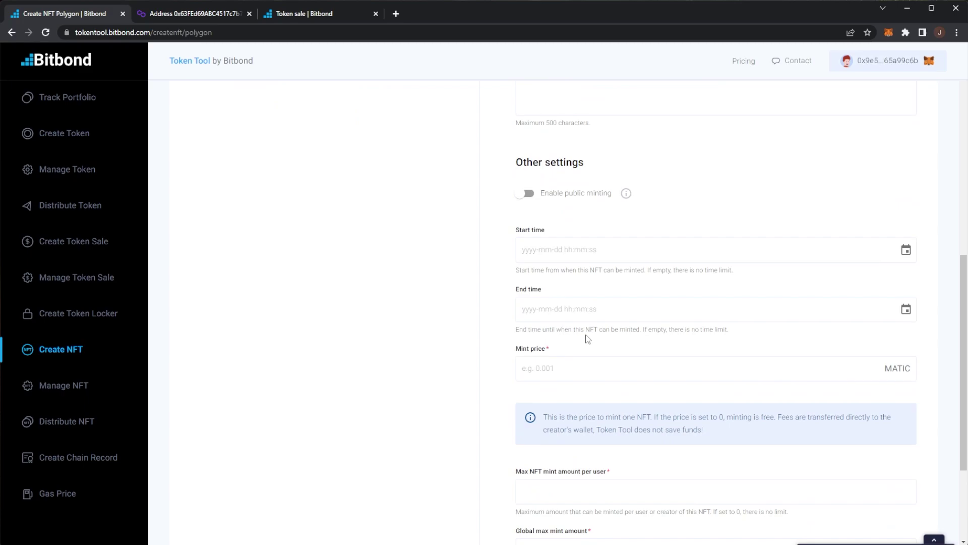
scroll(588, 338, "up", 7)
Move through Manage NFT and Distribute NFT to the Create Chain Record page.
left_click(66, 383)
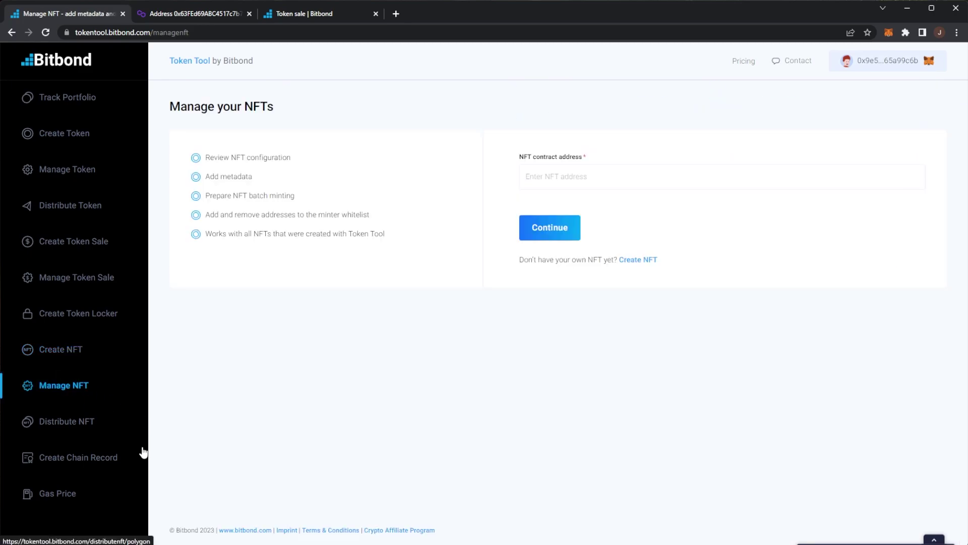
left_click(64, 424)
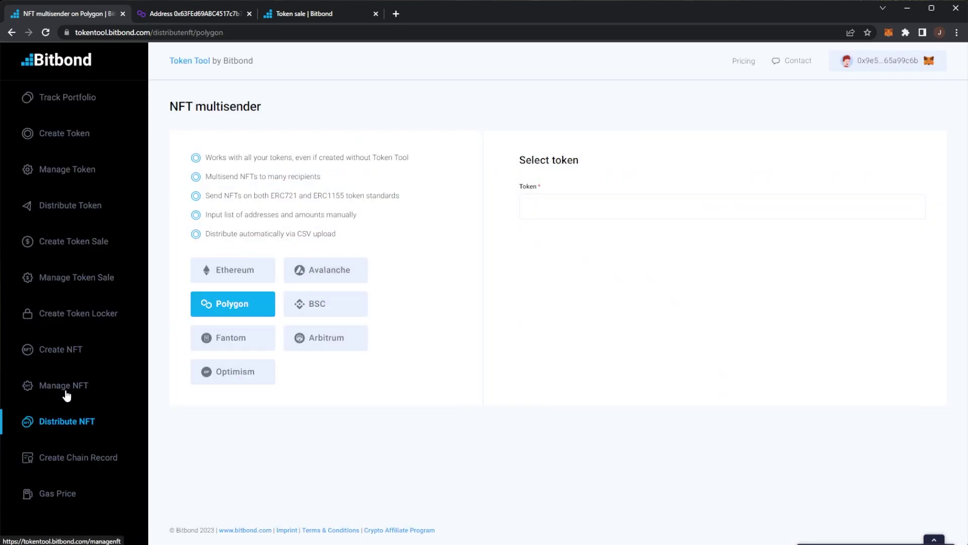
left_click(75, 457)
Review the Create Chain Record heading and its on-chain message feature line.
left_click_drag(385, 107, 206, 104)
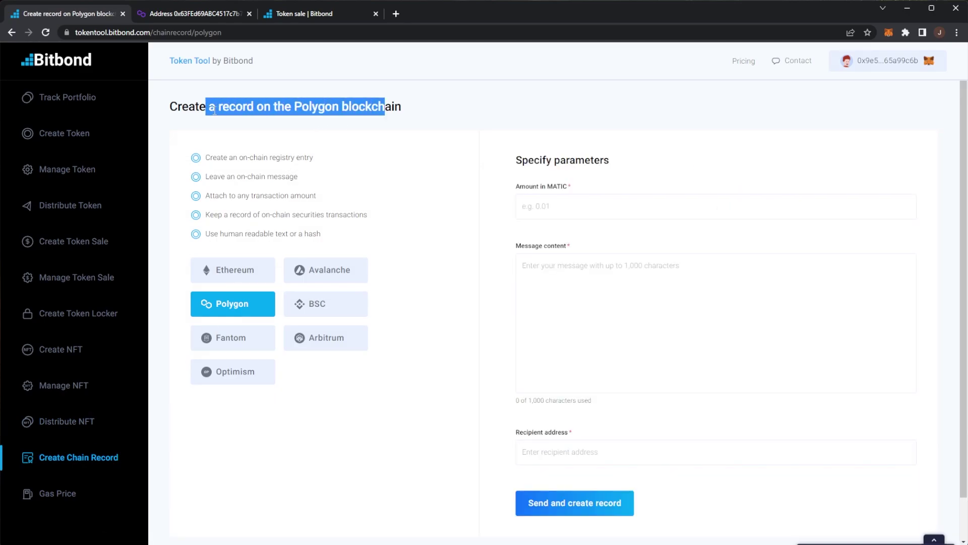
left_click(245, 123)
left_click_drag(202, 176, 314, 177)
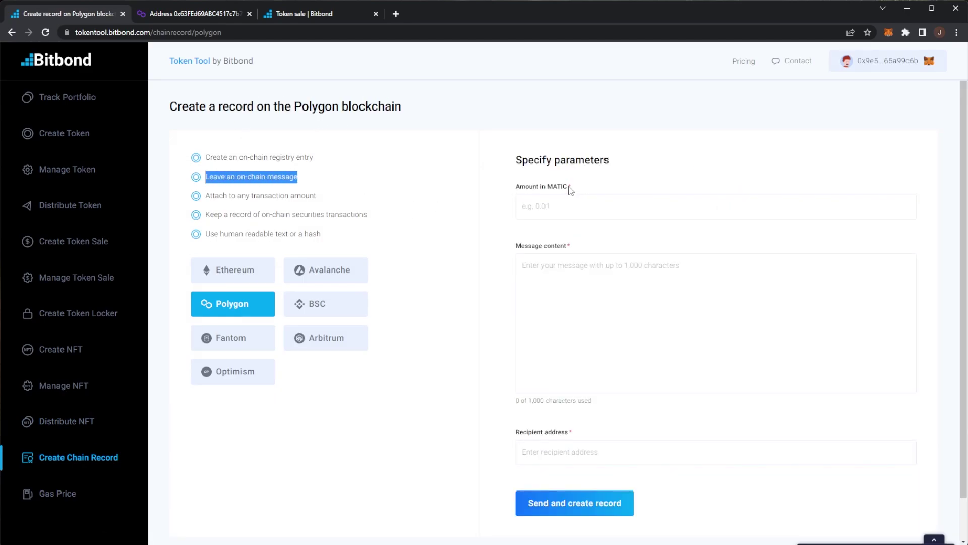
Open the Gas Price checker and review its features and USD/Gwei units.
left_click(64, 498)
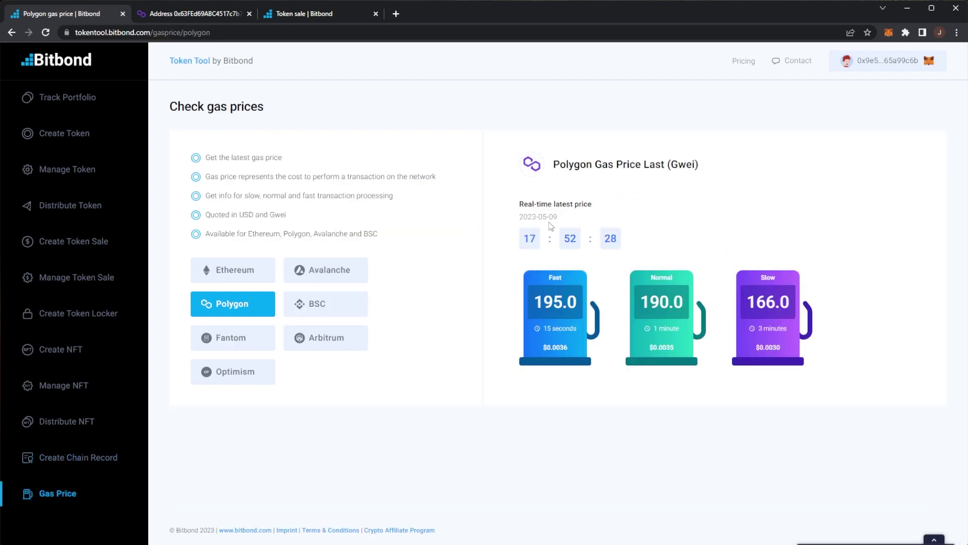
left_click_drag(549, 208, 550, 328)
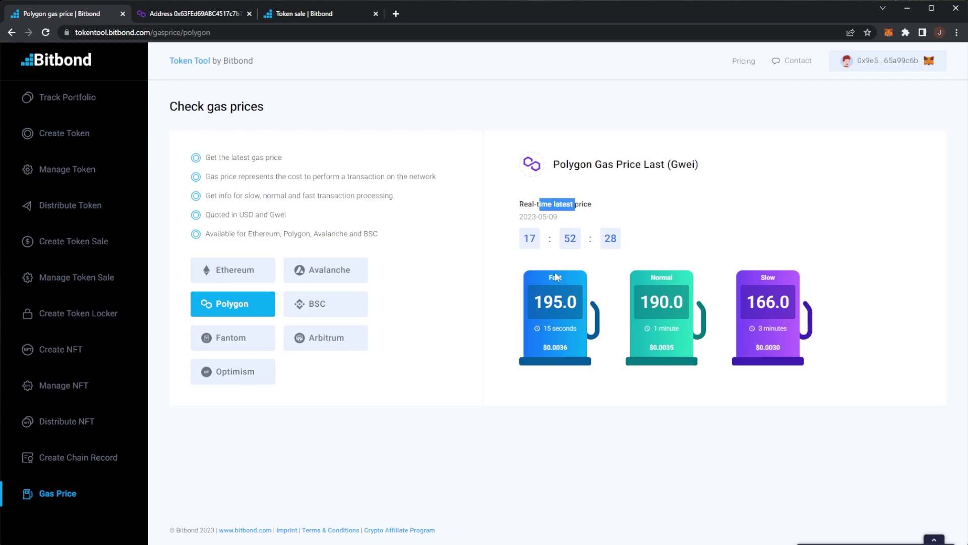
left_click_drag(222, 154, 437, 245)
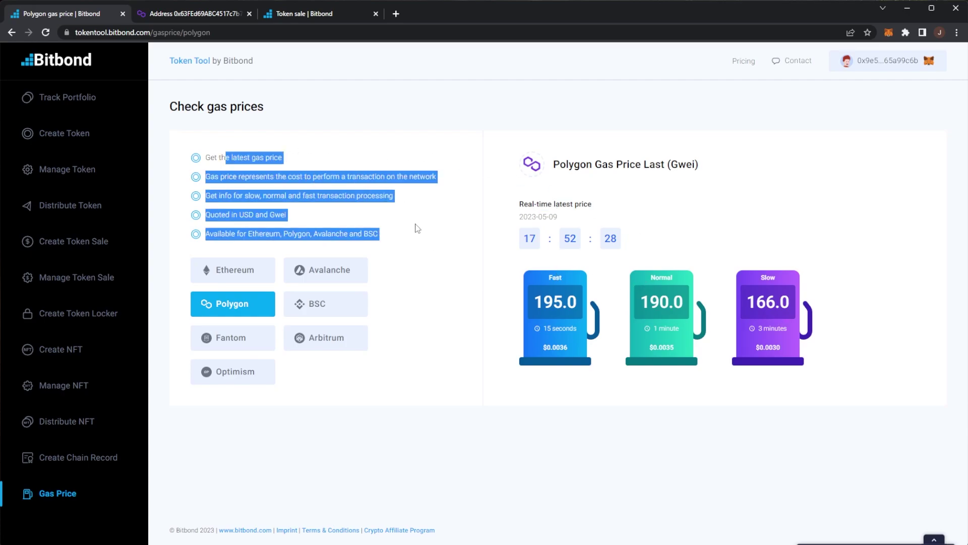
left_click(418, 228)
double_click(246, 215)
left_click(291, 221)
double_click(278, 215)
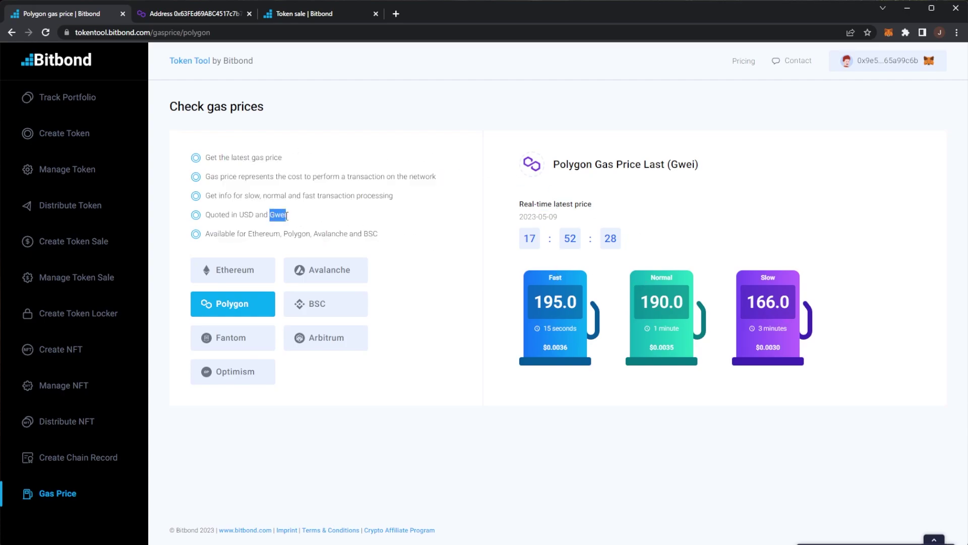
left_click(292, 231)
Compare Ethereum, Avalanche and Polygon gas prices, ending on Ethereum at 164/148/147 Gwei.
left_click(242, 269)
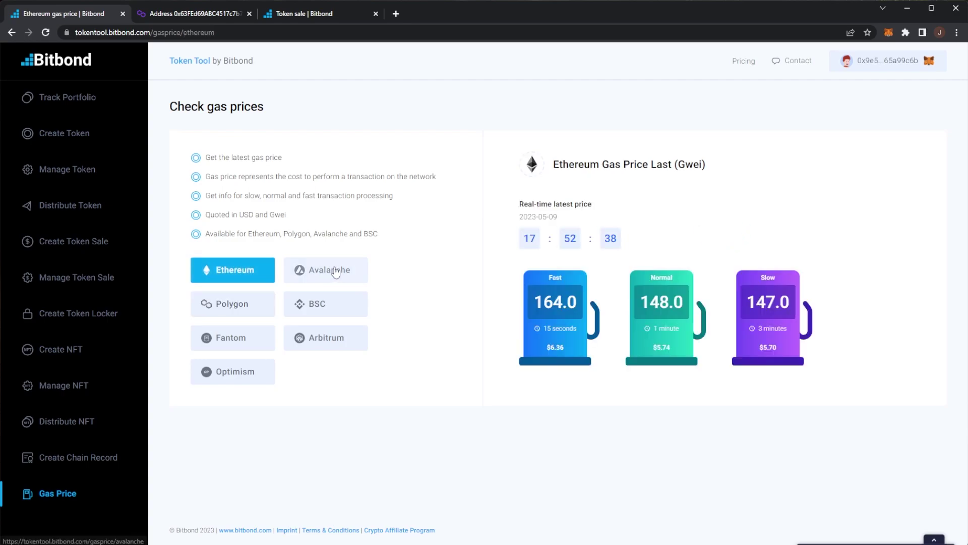
left_click(327, 273)
left_click(252, 303)
left_click(252, 271)
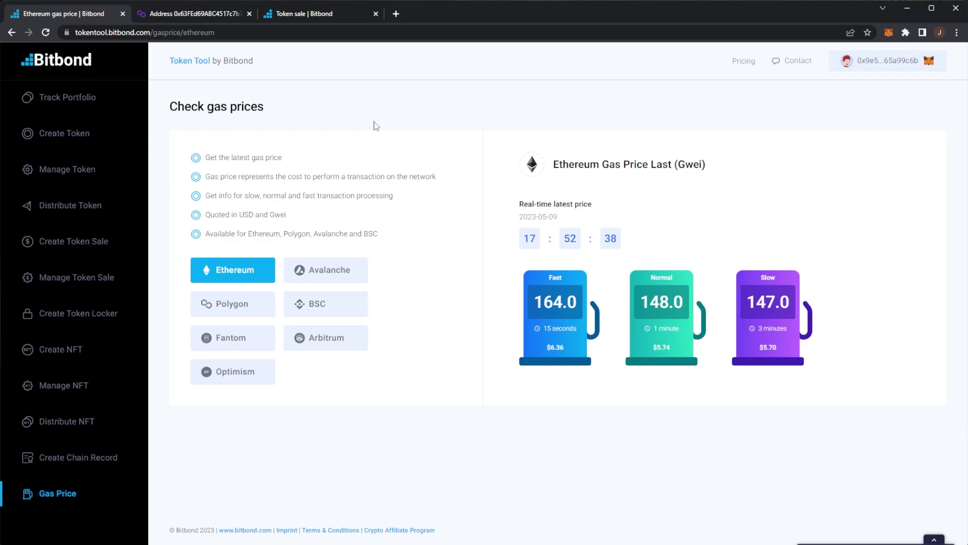
left_click(81, 130)
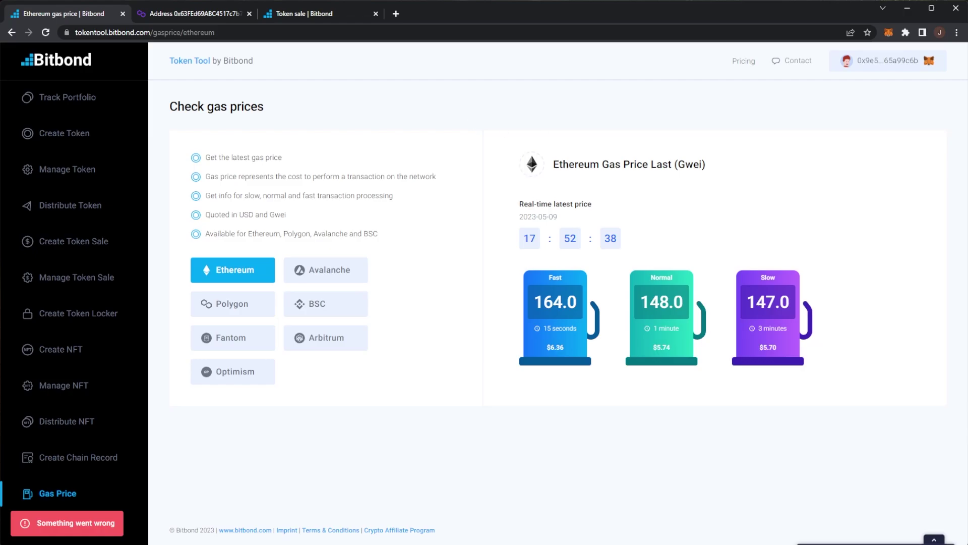
Open the Crypto Affiliate Program page from the footer and review its headline and bullets.
left_click(399, 529)
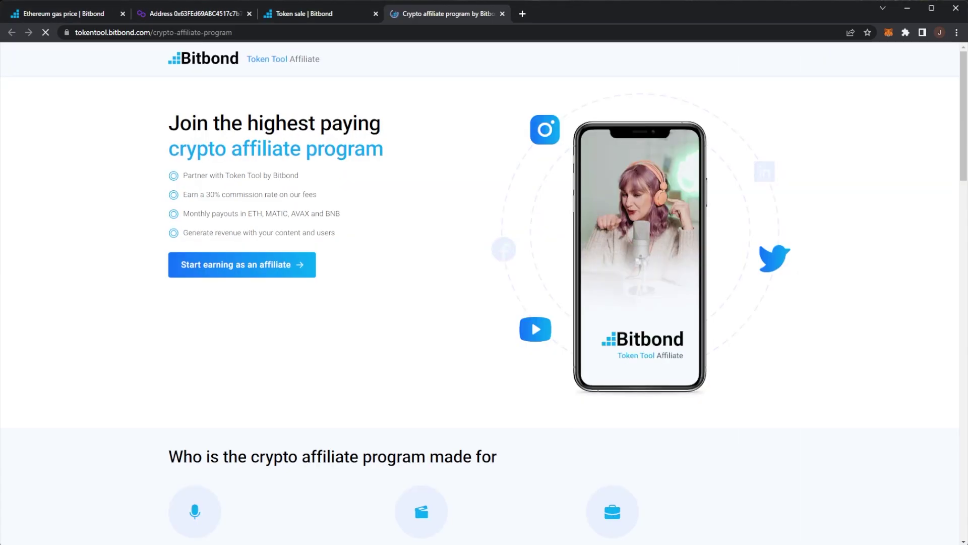
left_click_drag(177, 121, 405, 146)
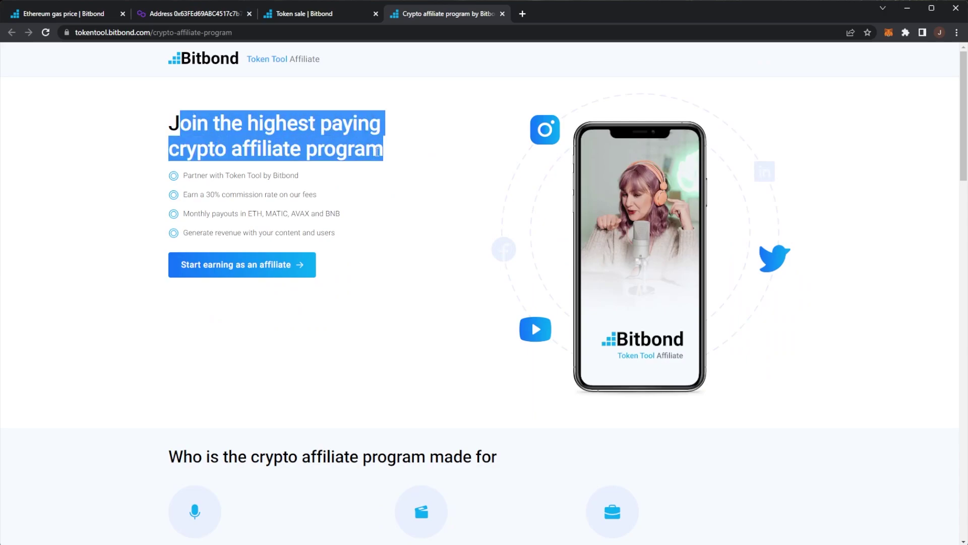
left_click_drag(196, 175, 304, 214)
left_click(324, 200)
left_click(214, 218)
left_click(315, 214)
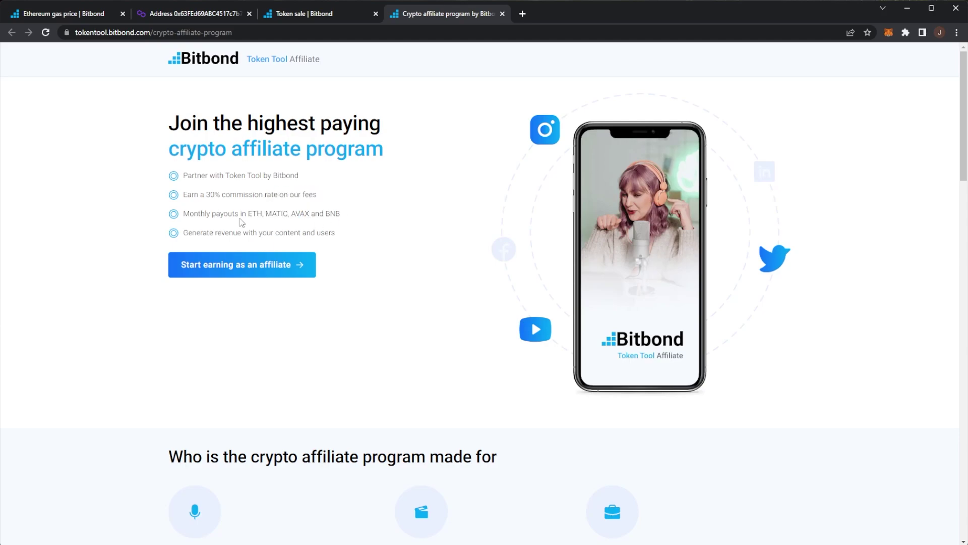
left_click_drag(210, 232, 332, 230)
left_click(359, 232)
Read the register, promote and earn 30% commission steps, then return to the top.
scroll(359, 232, "down", 3)
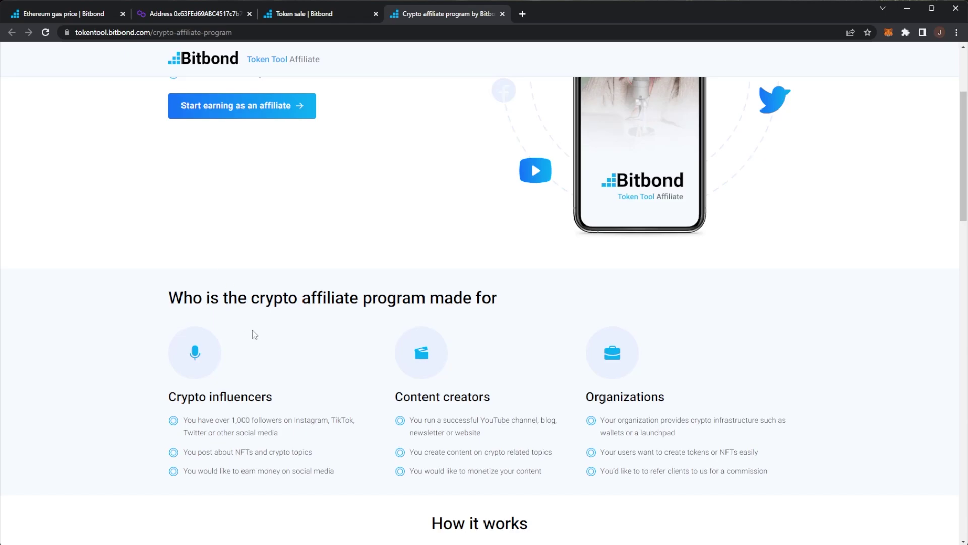
scroll(255, 334, "down", 4)
scroll(302, 278, "down", 3)
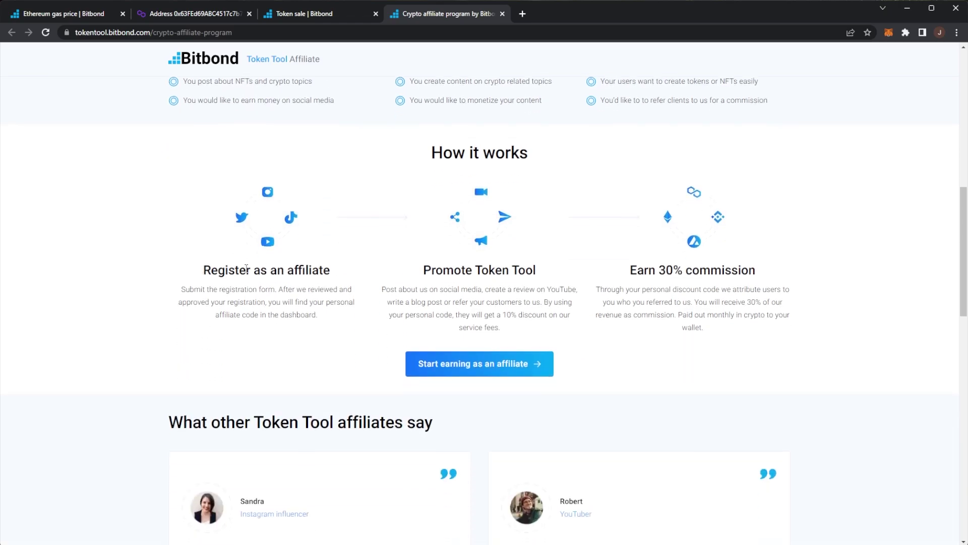
left_click_drag(204, 267, 339, 331)
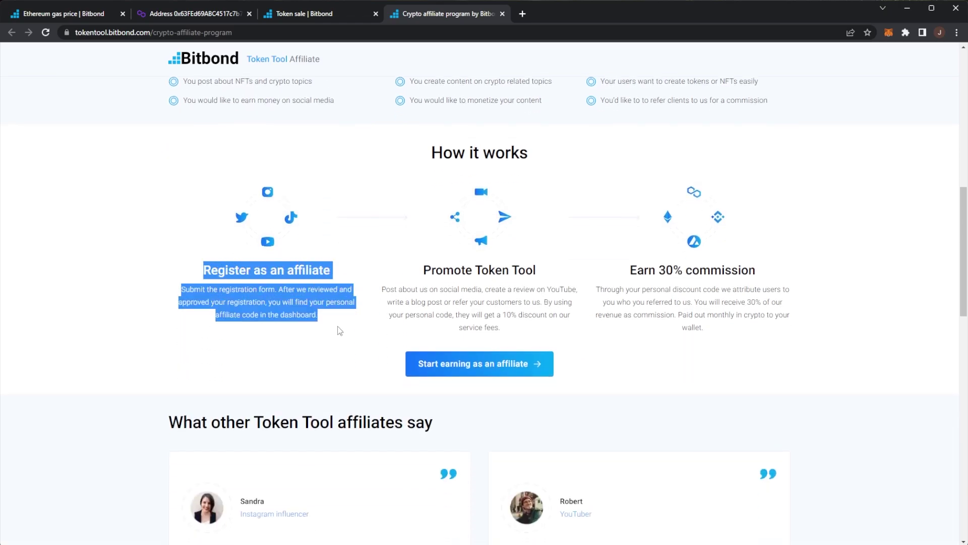
left_click(256, 286)
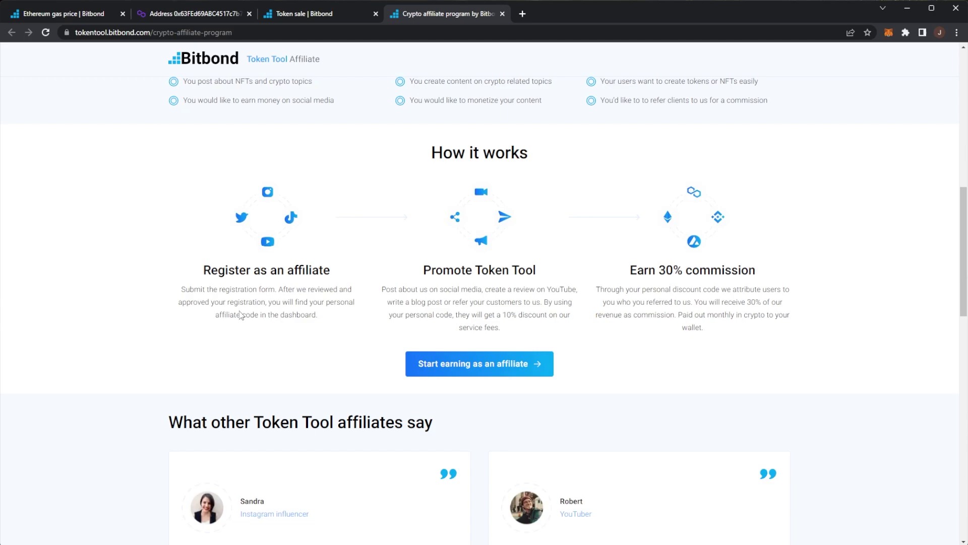
left_click_drag(215, 302, 343, 321)
left_click_drag(471, 276, 559, 298)
left_click(576, 301)
mouse_move(466, 314)
left_mouse_down()
mouse_move(519, 317)
mouse_move(516, 330)
left_mouse_up()
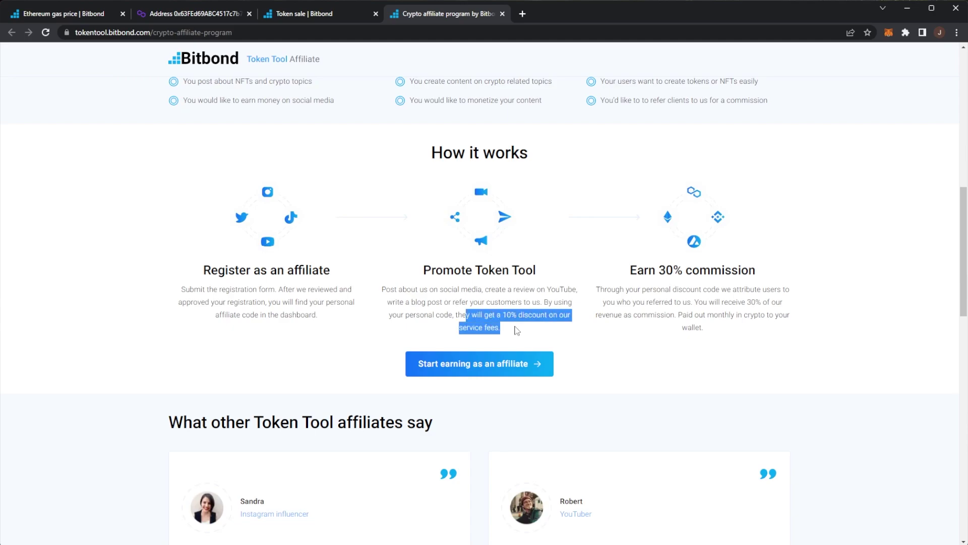
left_click(517, 331)
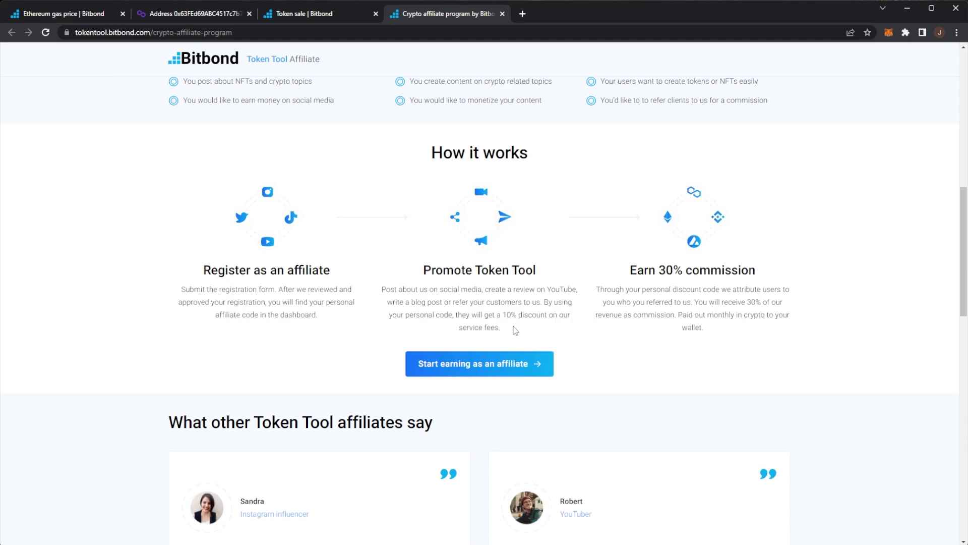
left_click_drag(617, 284, 770, 314)
left_click(769, 314)
scroll(789, 338, "up", 5)
scroll(776, 338, "up", 5)
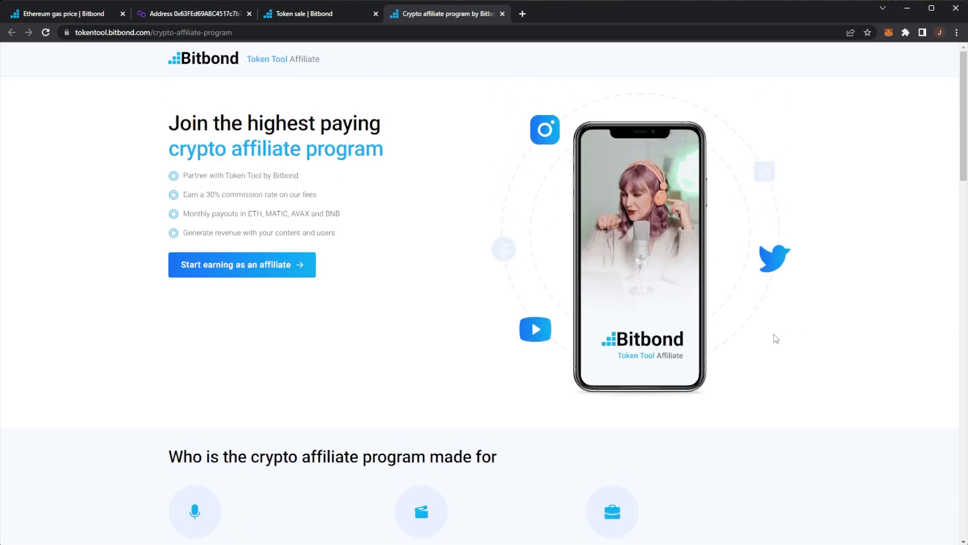
Switch to the first tab and load the 'Tokens made easy' home page via the Bitbond logo.
left_click(86, 15)
left_click(70, 62)
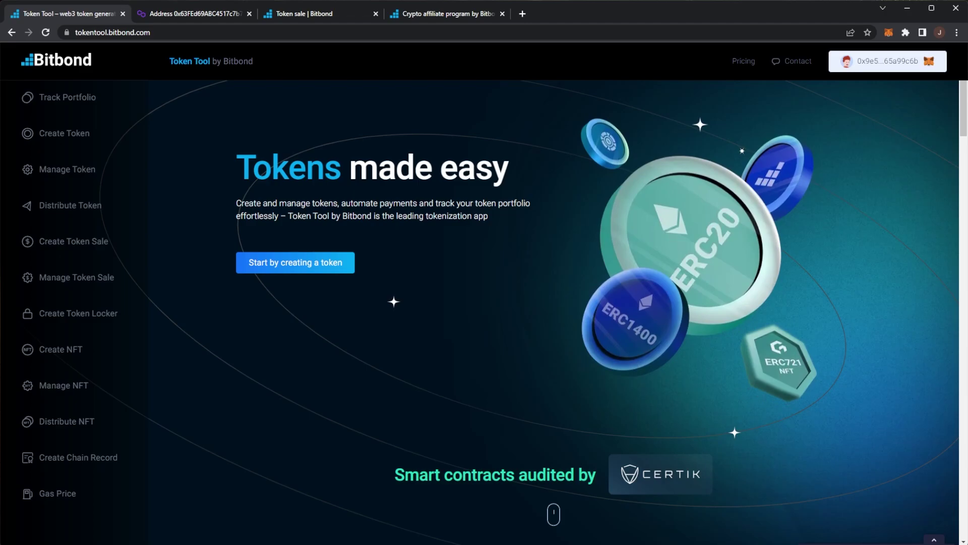
scroll(689, 238, "down", 2)
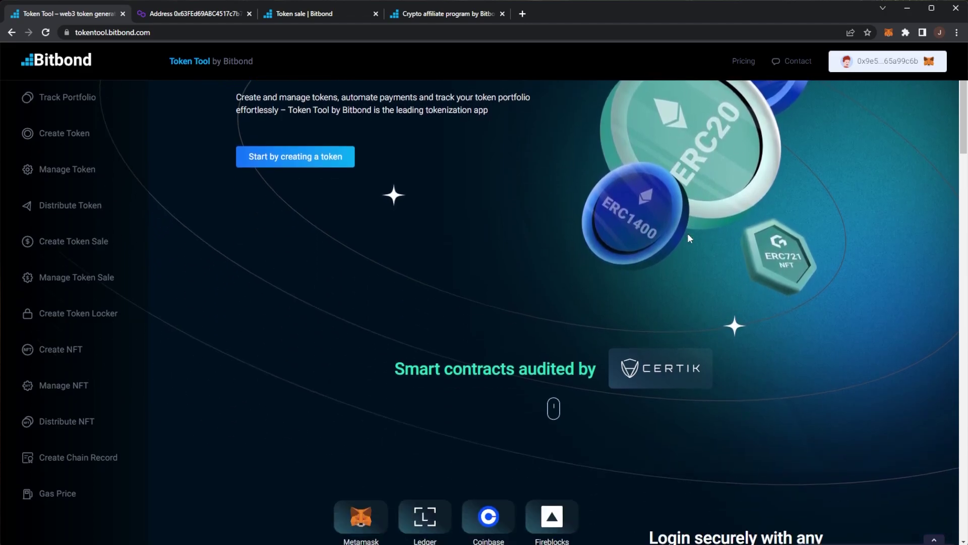
scroll(688, 233, "up", 2)
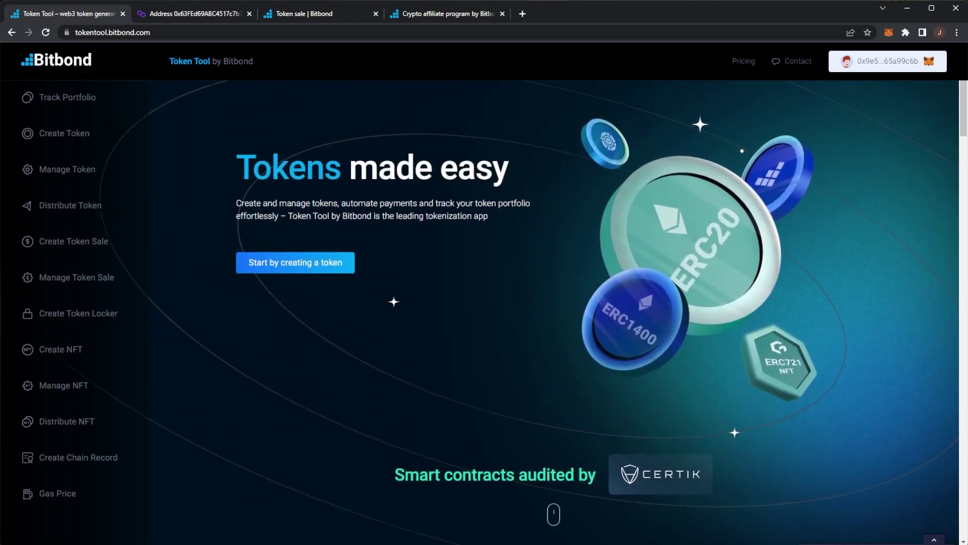